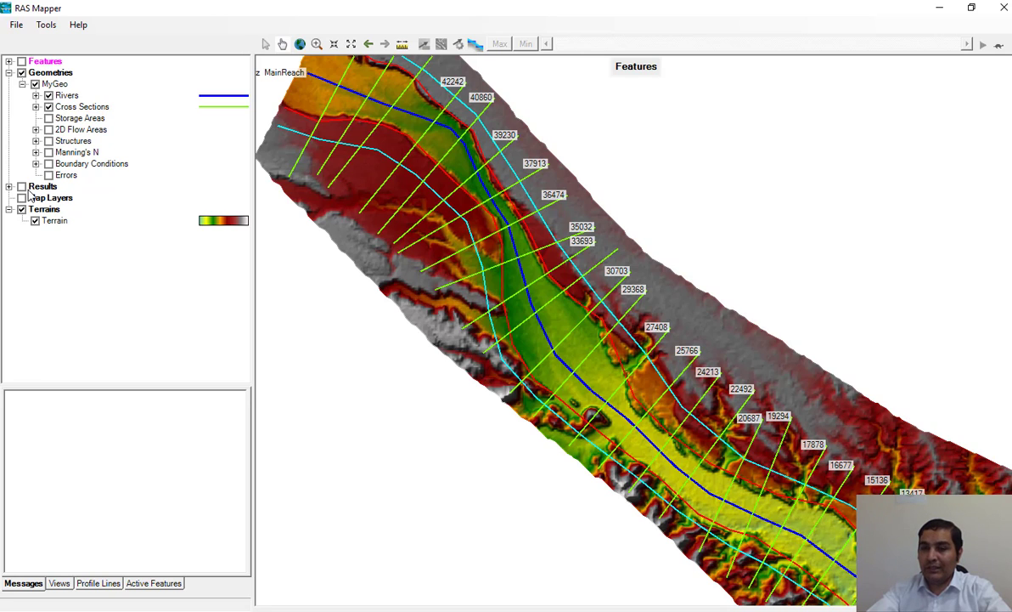
# Step: Turn on the Results group, expand it, and display the ALOSDEM Depth (Q10) layer on the map
pyautogui.click(21, 187)
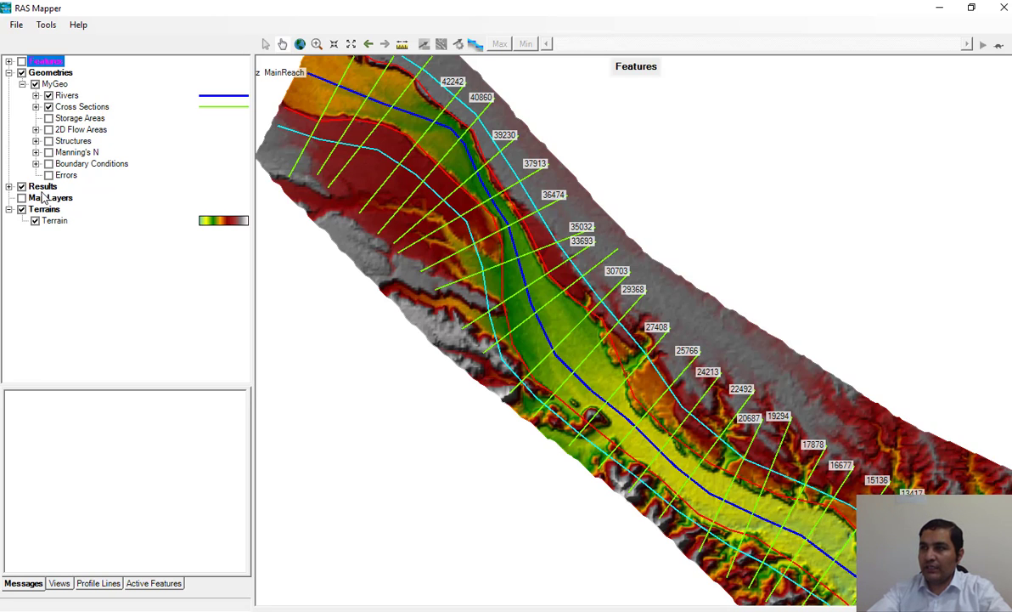
pyautogui.click(43, 186)
pyautogui.click(8, 186)
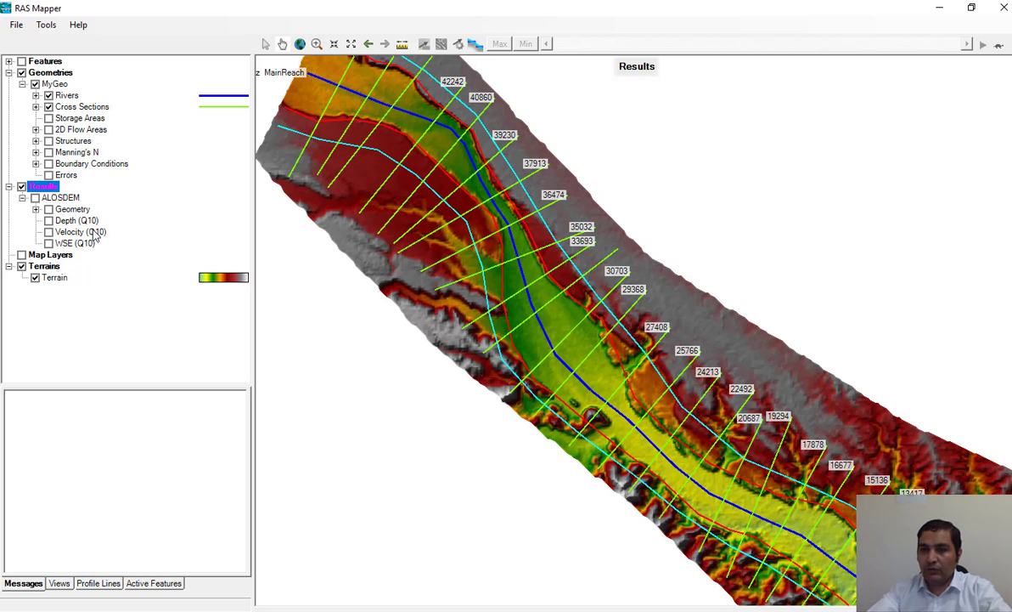
pyautogui.click(51, 223)
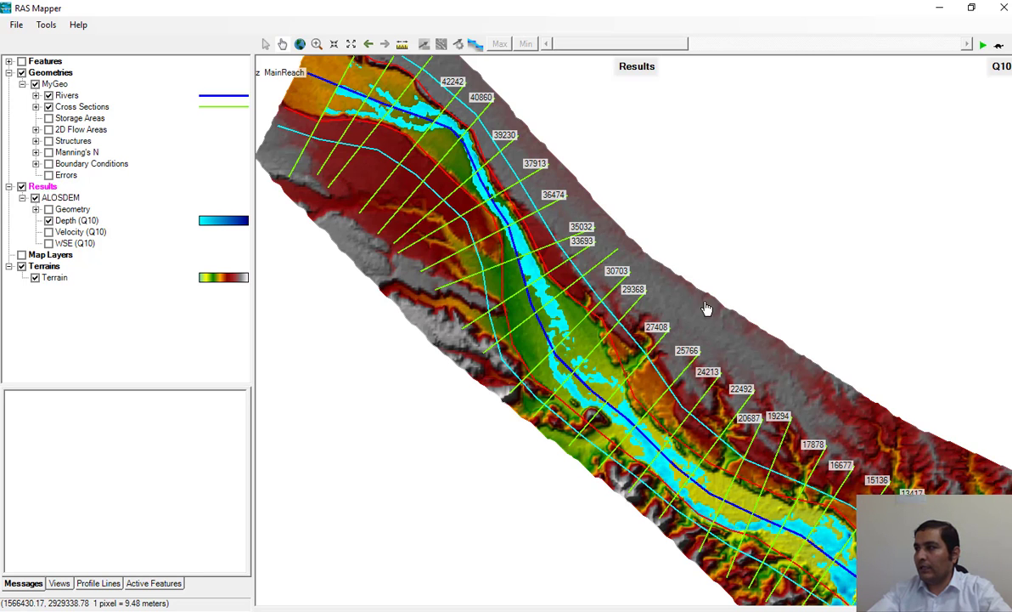
# Step: Hide the MyGeo geometry from the map and collapse its entry in the layer tree
pyautogui.moveTo(707, 305); pyautogui.dragTo(649, 176)
pyautogui.scroll(3, 714, 358)
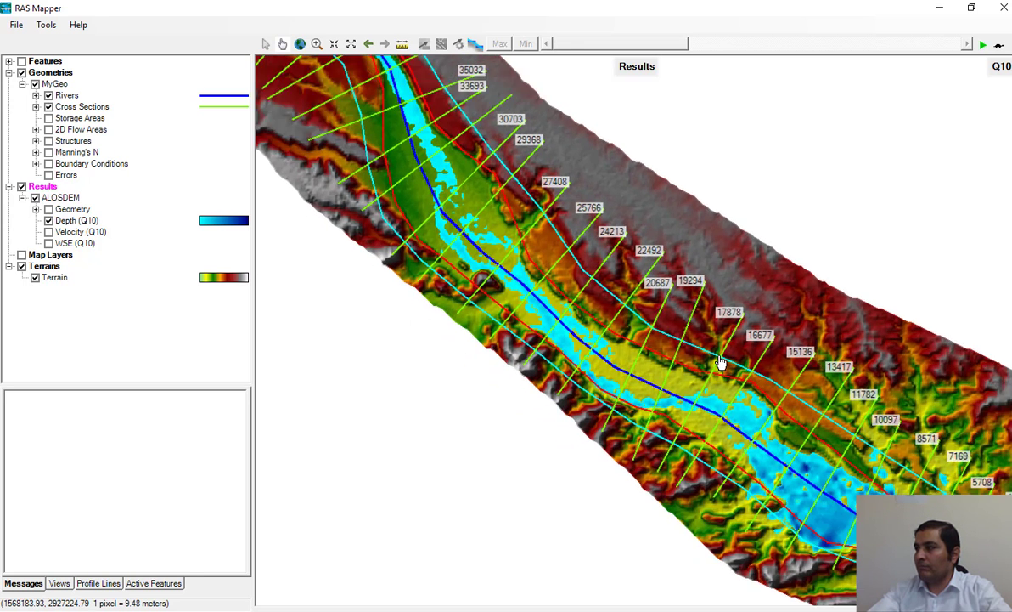
pyautogui.scroll(-5, 711, 358)
pyautogui.scroll(-1, 712, 357)
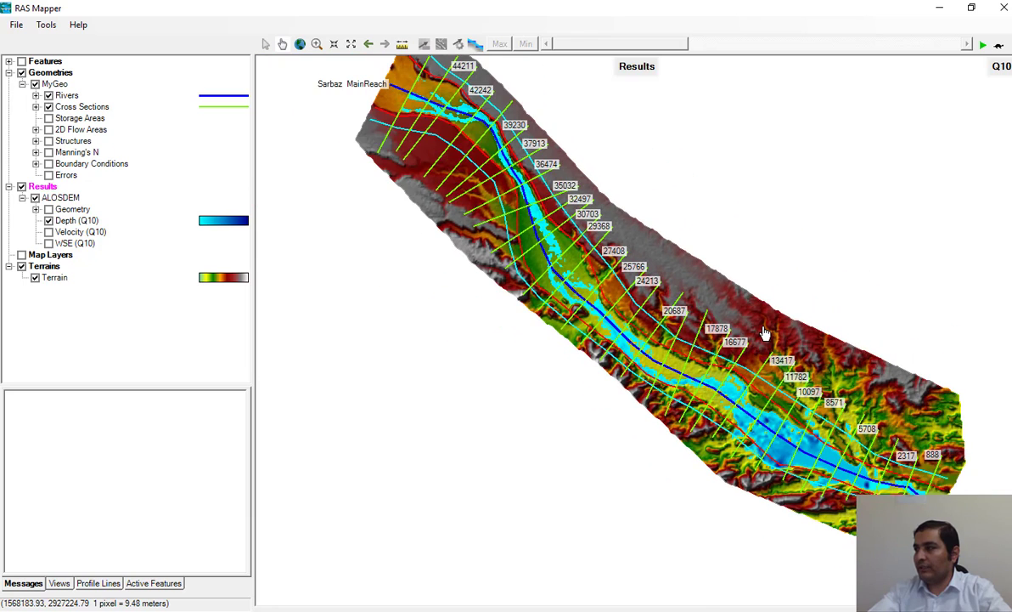
pyautogui.moveTo(767, 338); pyautogui.dragTo(750, 358)
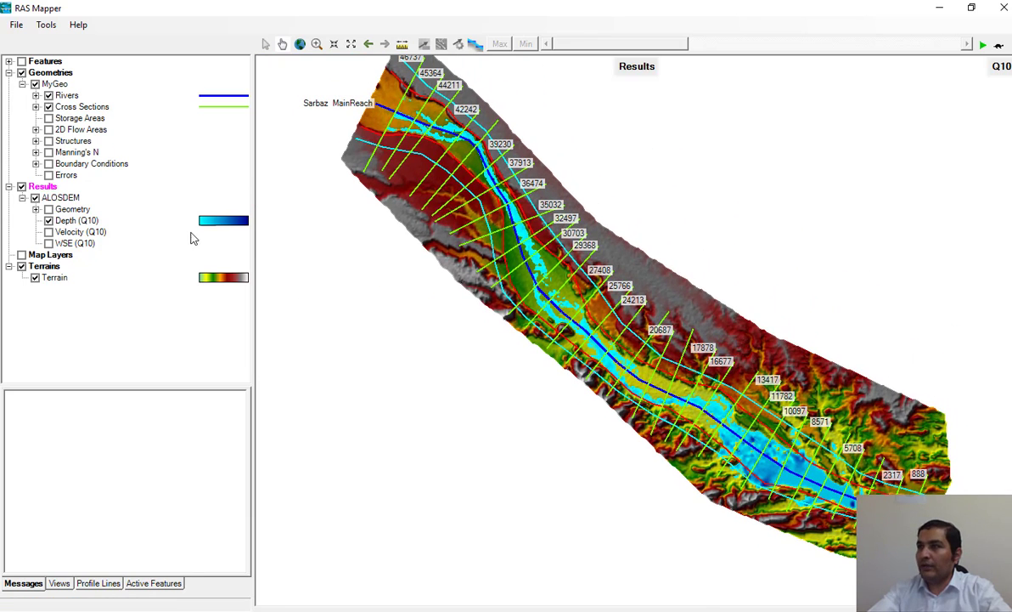
pyautogui.click(35, 84)
pyautogui.click(22, 84)
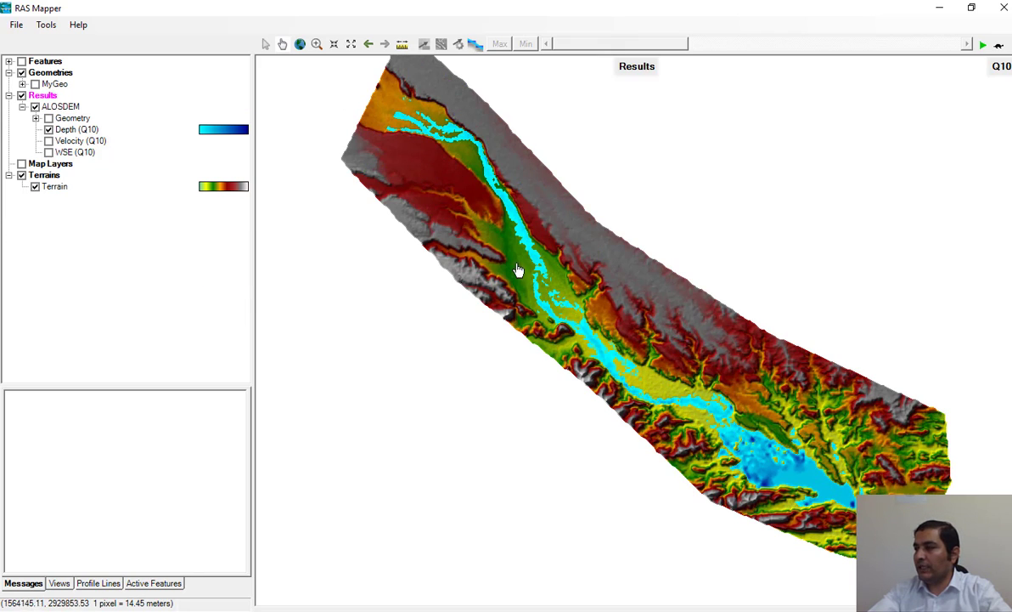
# Step: Change the ALOSDEM Depth layer's map parameters to the Q100 steady profile and save the map
pyautogui.rightClick(94, 132)
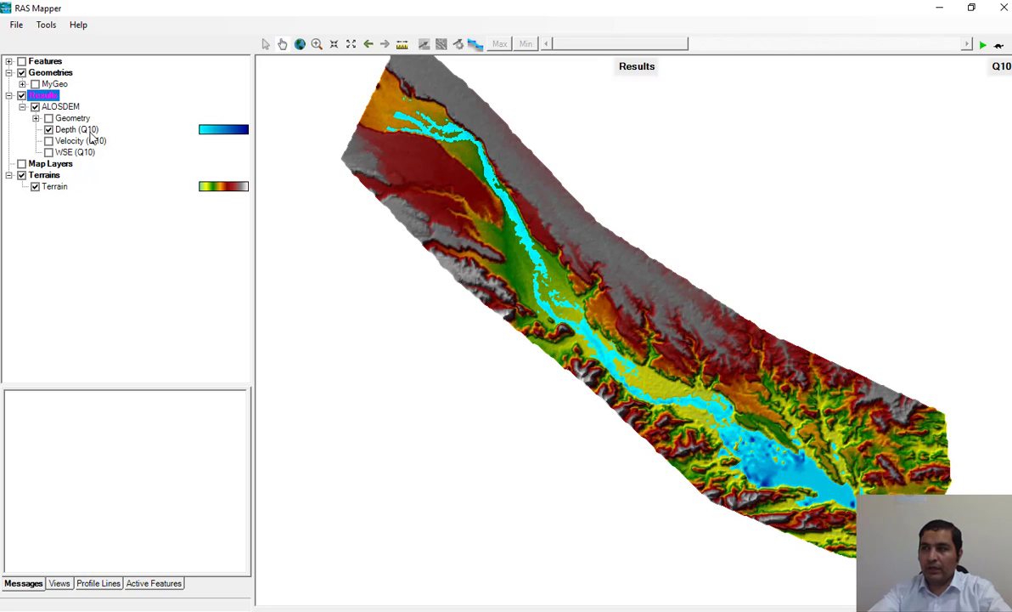
pyautogui.click(63, 131)
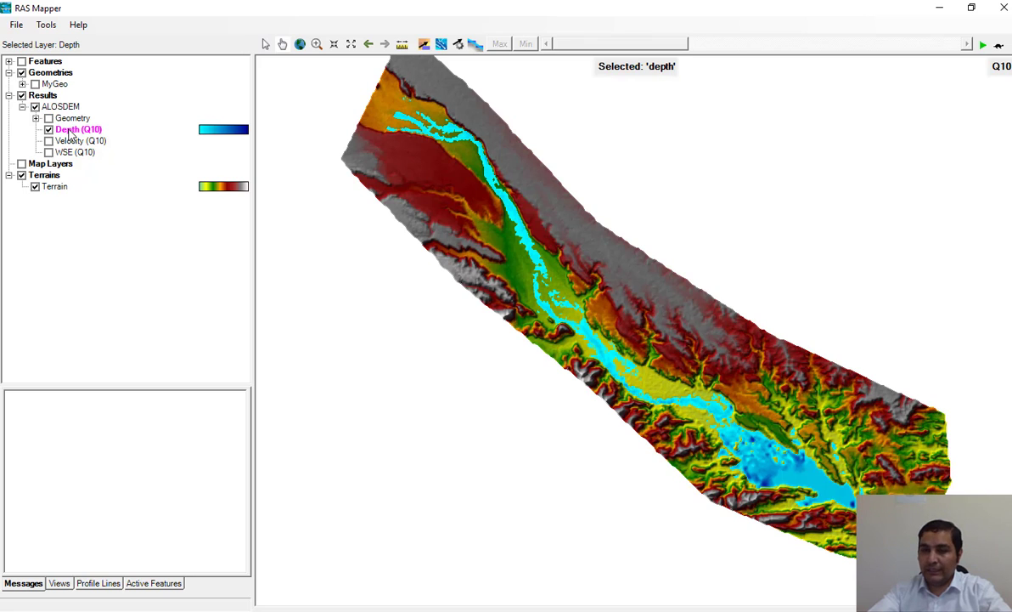
pyautogui.rightClick(69, 133)
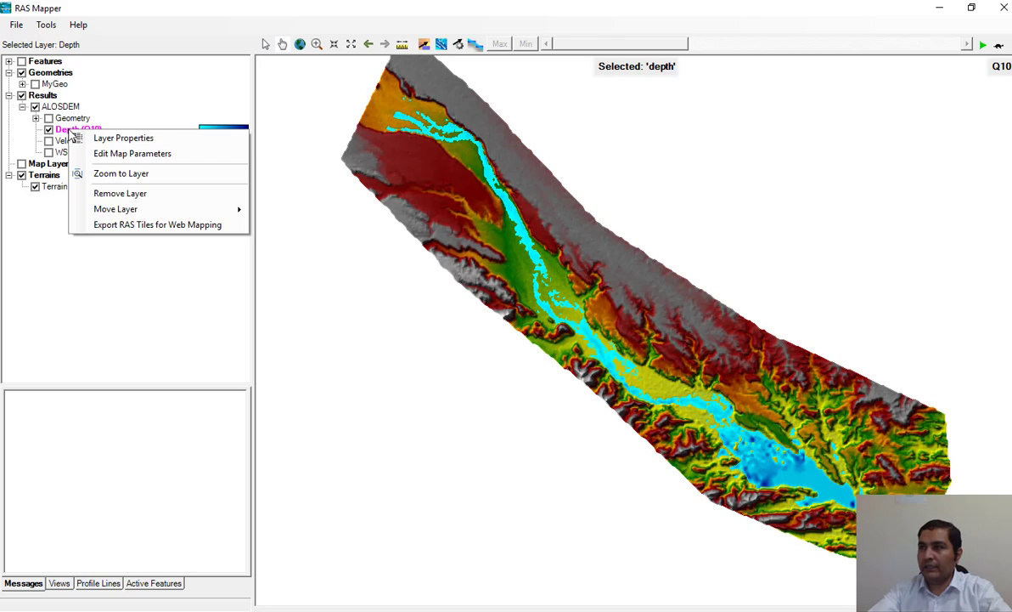
pyautogui.click(156, 154)
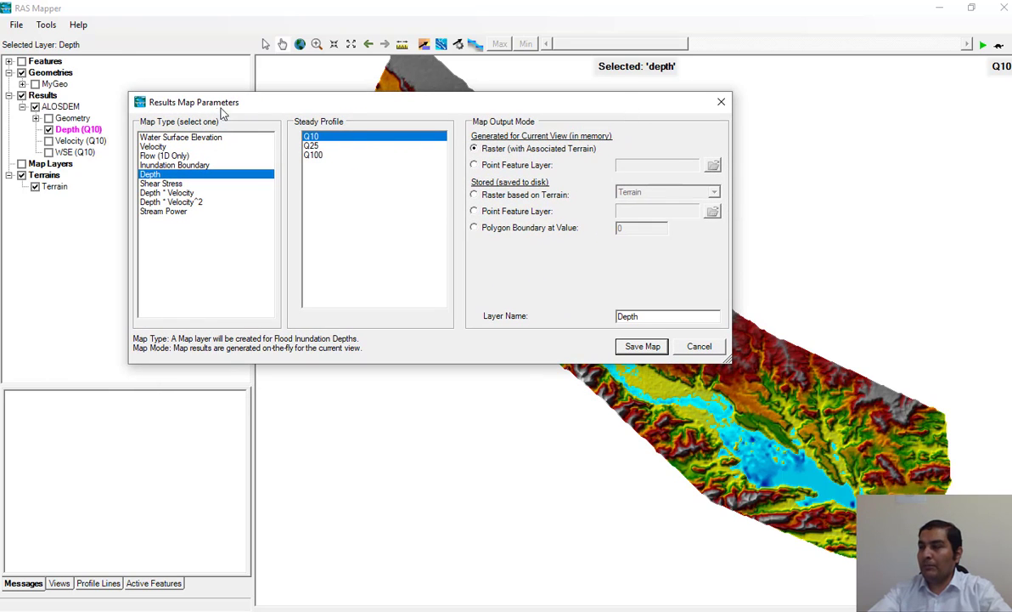
pyautogui.click(316, 155)
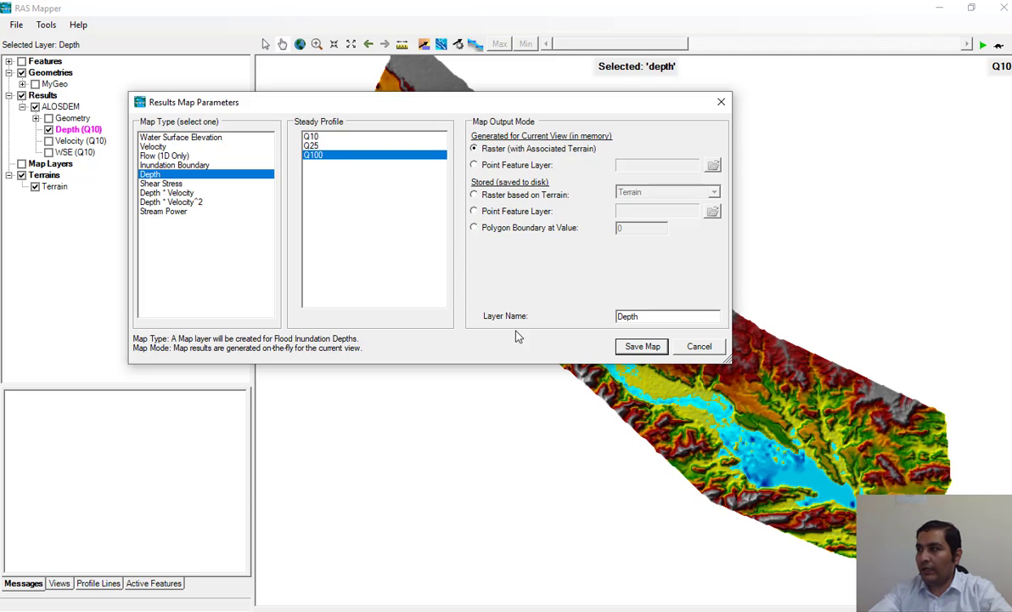
pyautogui.click(643, 346)
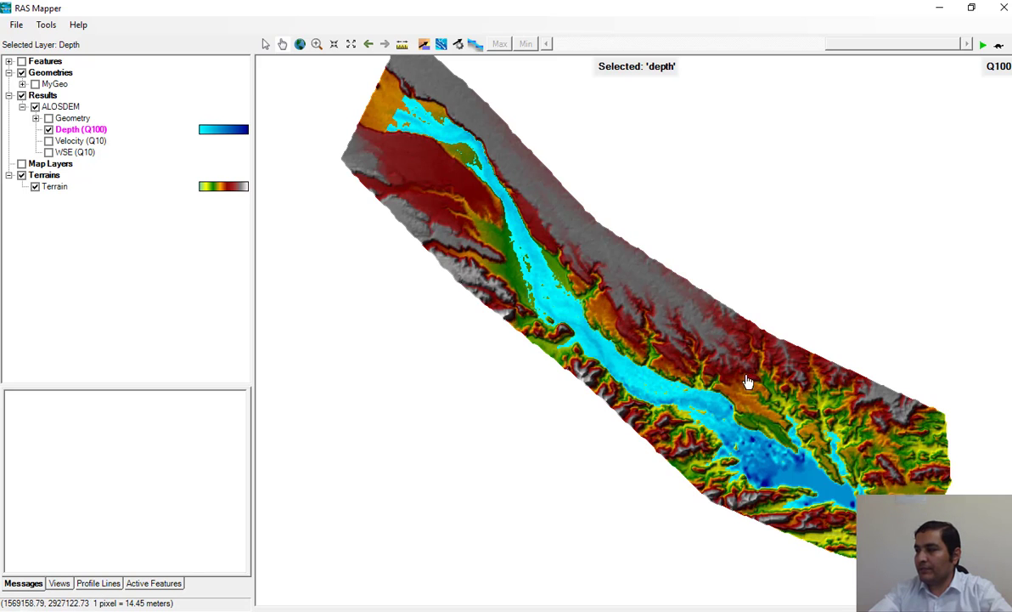
# Step: Hide the Terrain layer so that only the Depth (Q100) inundation map is displayed
pyautogui.moveTo(737, 372); pyautogui.dragTo(622, 275)
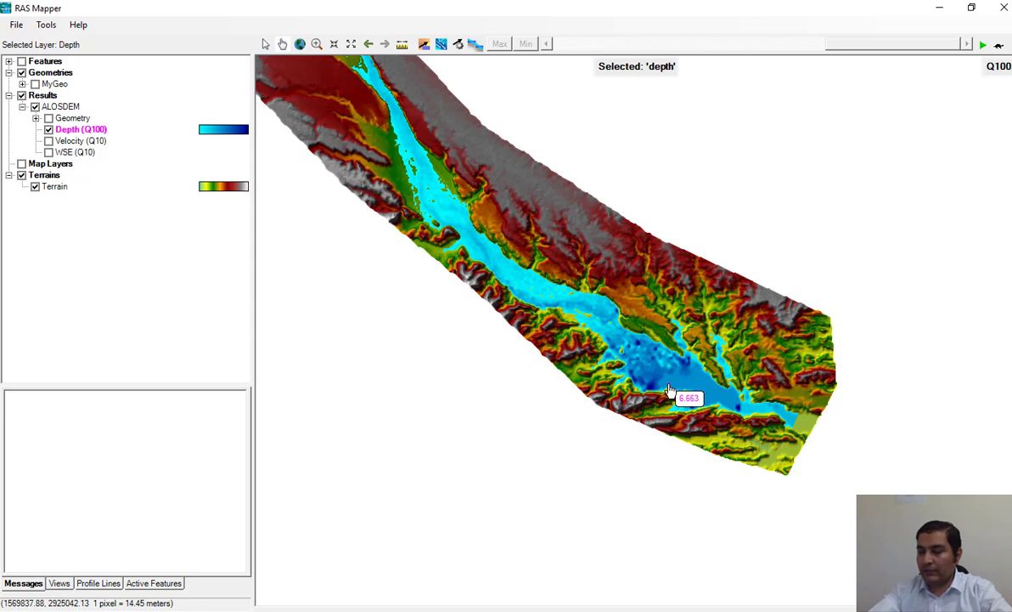
pyautogui.scroll(3, 629, 330)
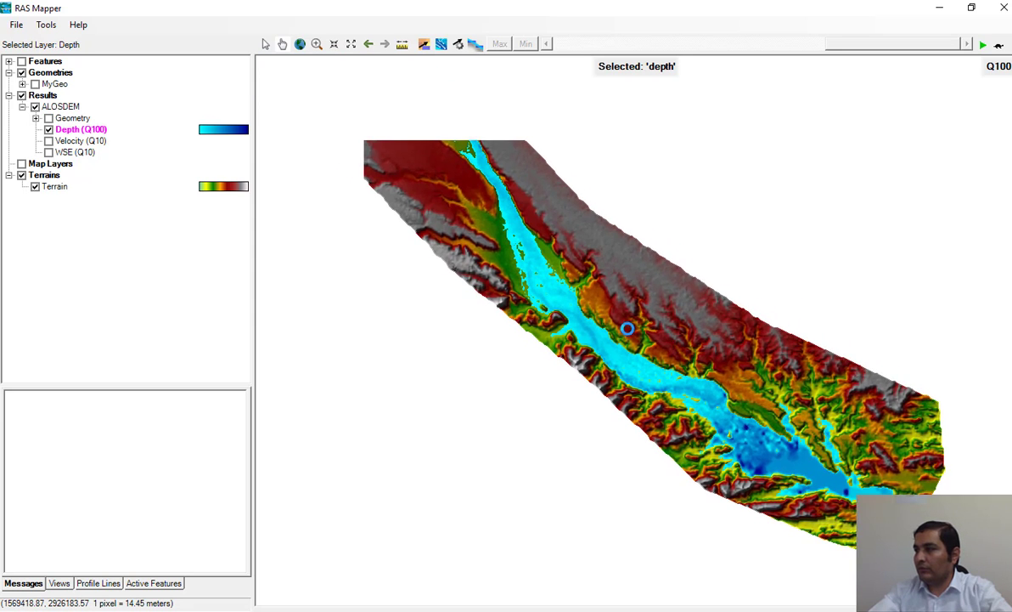
pyautogui.scroll(2, 617, 371)
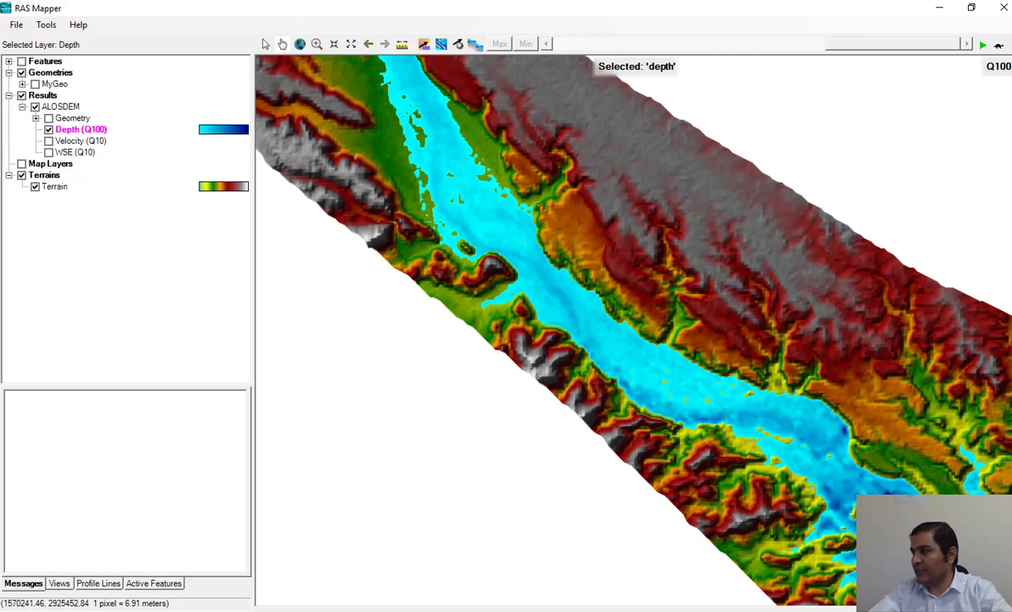
pyautogui.click(35, 187)
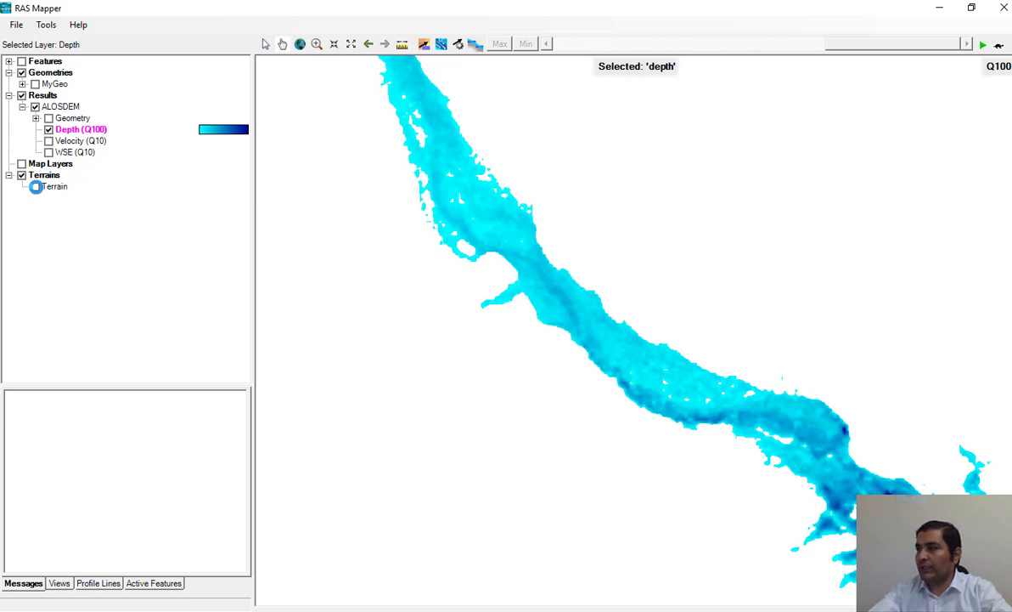
# Step: Add the Google Satellite web imagery layer to Map Layers and turn on that group as a backdrop
pyautogui.moveTo(591, 445); pyautogui.dragTo(402, 346)
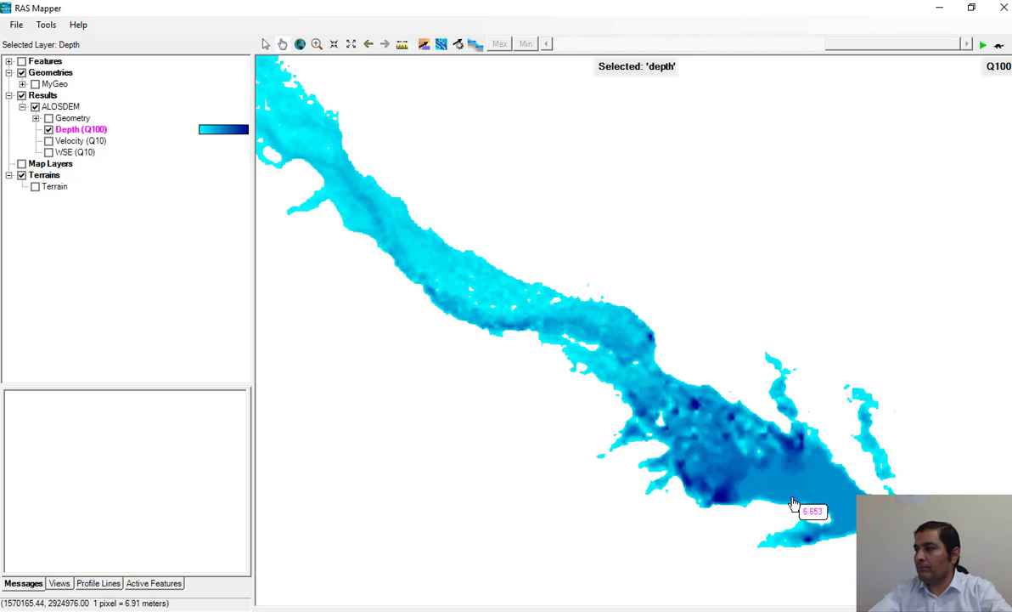
pyautogui.scroll(-1, 794, 502)
pyautogui.moveTo(475, 219); pyautogui.dragTo(584, 352)
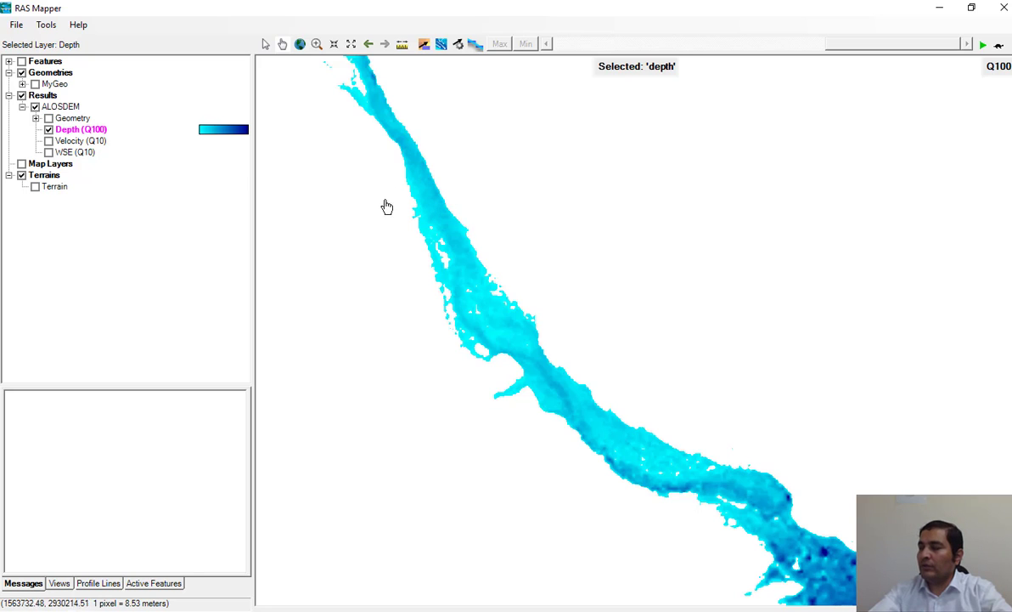
pyautogui.scroll(1, 429, 214)
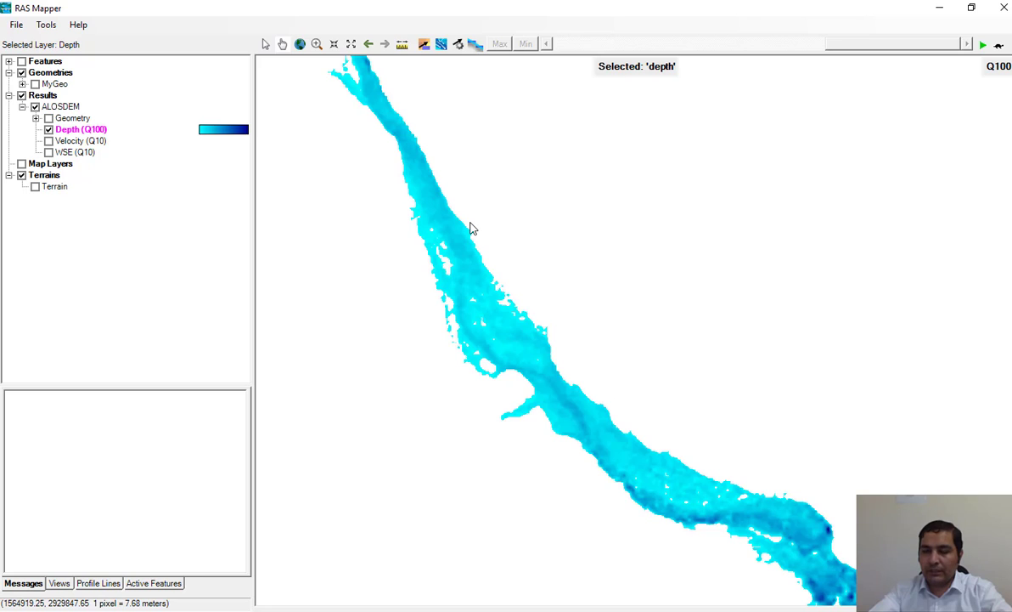
pyautogui.moveTo(480, 278)
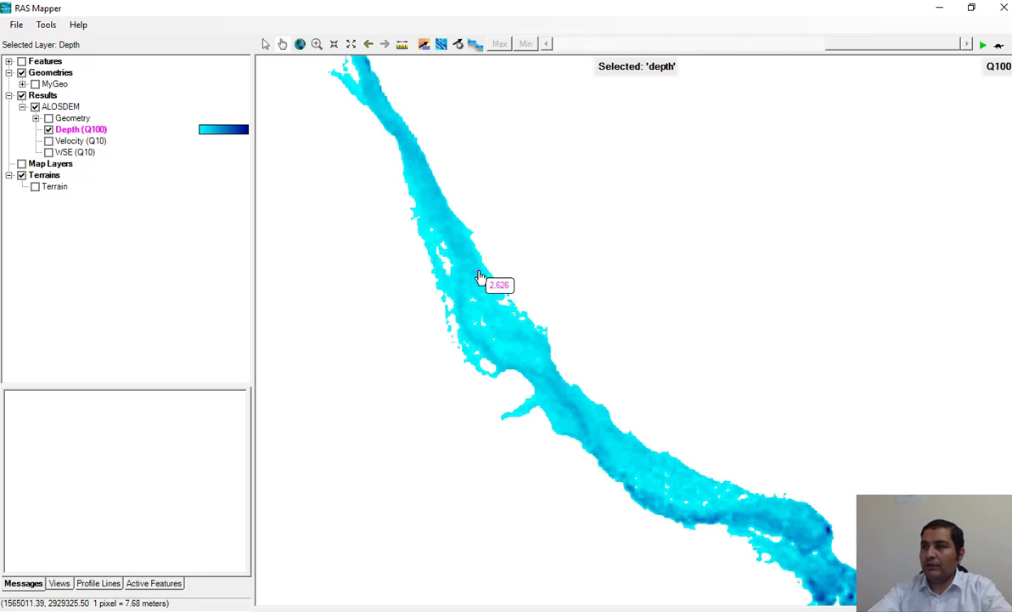
pyautogui.click(53, 164)
pyautogui.rightClick(58, 165)
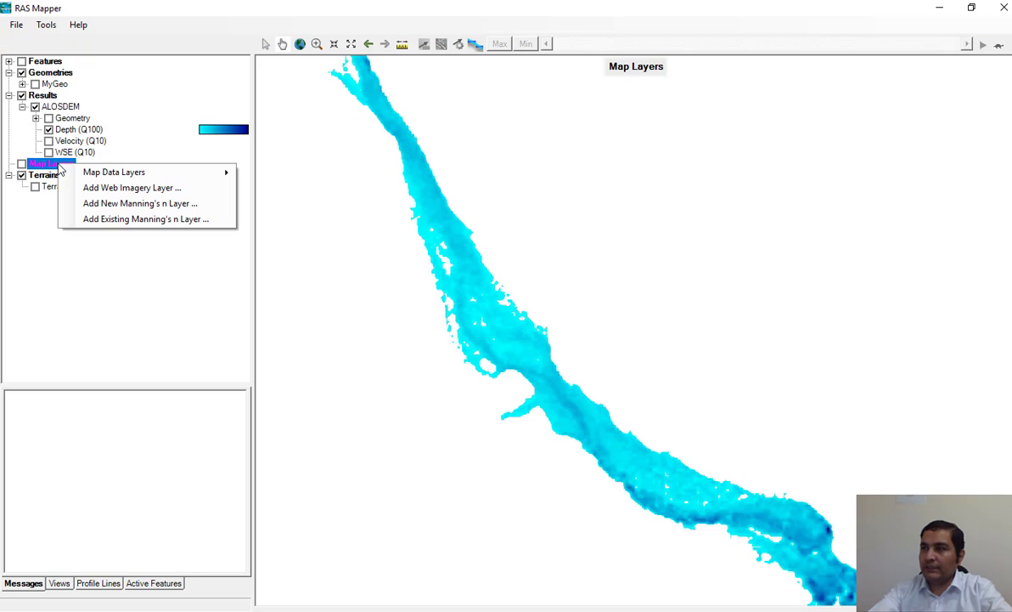
pyautogui.click(166, 189)
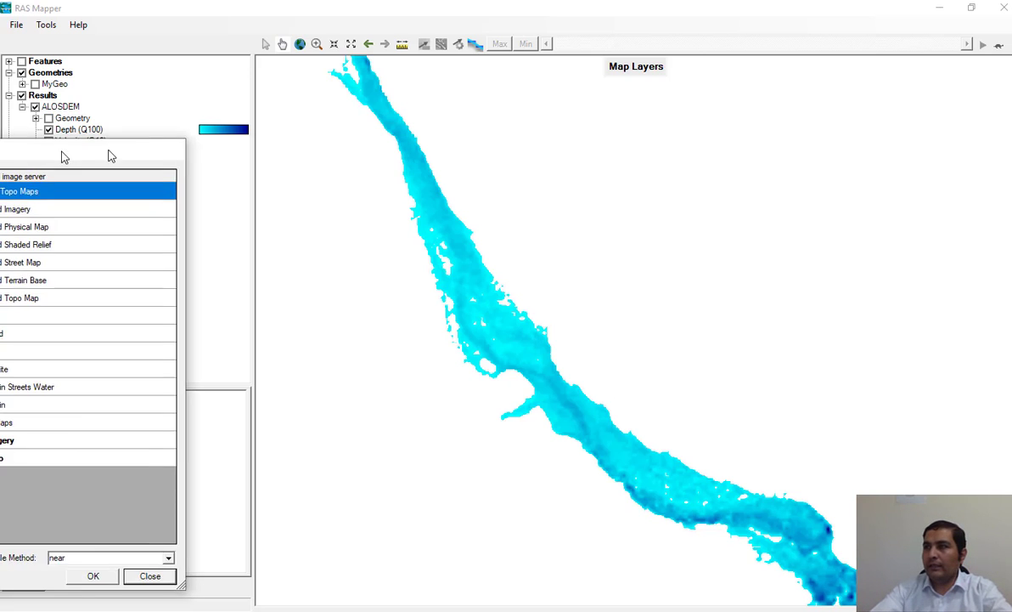
pyautogui.moveTo(109, 154); pyautogui.dragTo(368, 108)
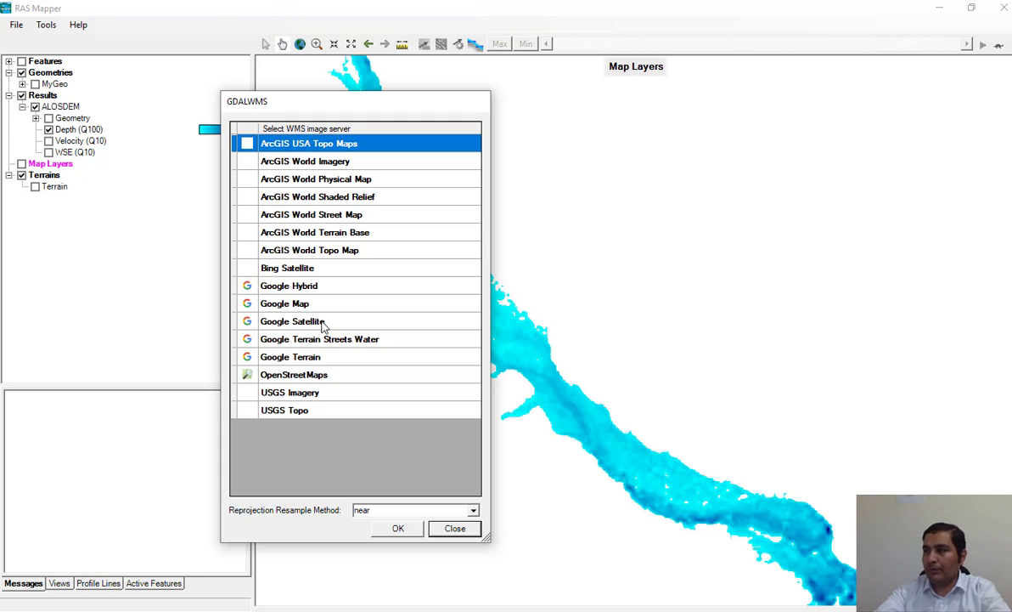
pyautogui.click(311, 321)
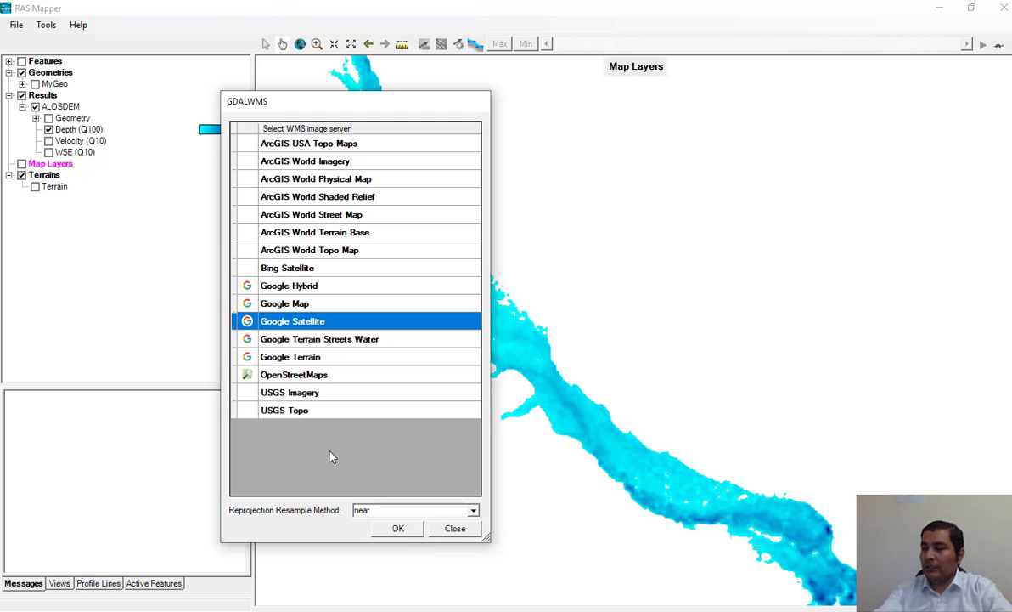
pyautogui.click(398, 529)
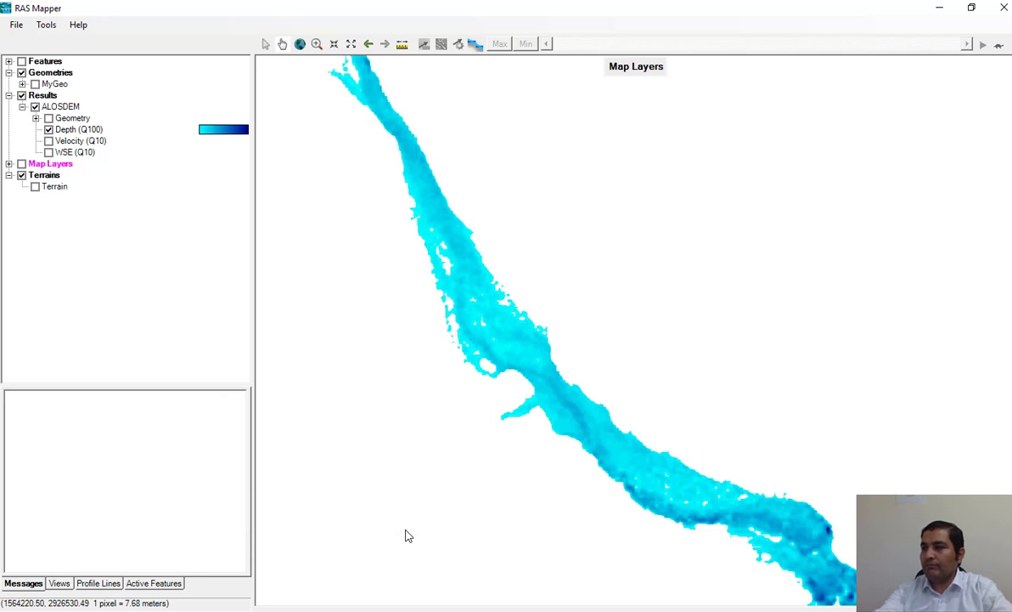
pyautogui.click(22, 164)
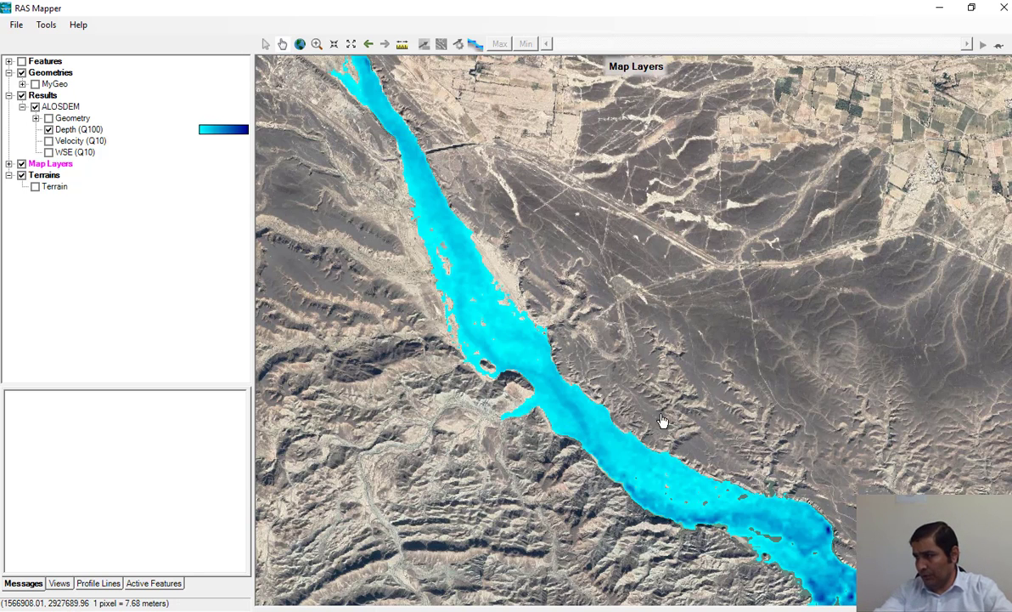
# Step: Make the Depth (Q100) surface partly transparent in its layer properties so the satellite imagery shows through
pyautogui.moveTo(665, 425); pyautogui.dragTo(602, 363)
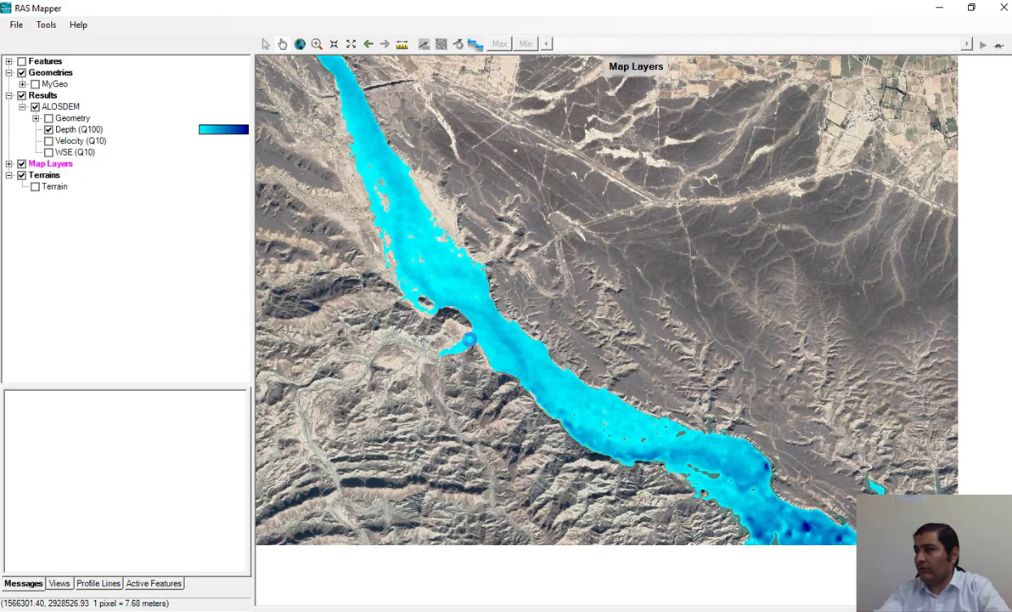
pyautogui.scroll(2, 518, 373)
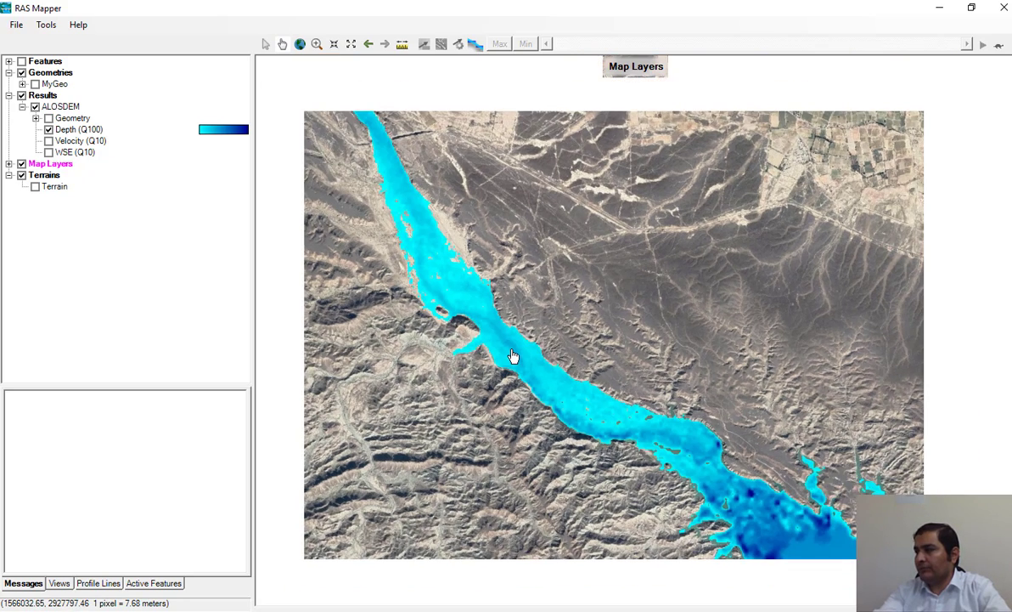
pyautogui.scroll(1, 513, 348)
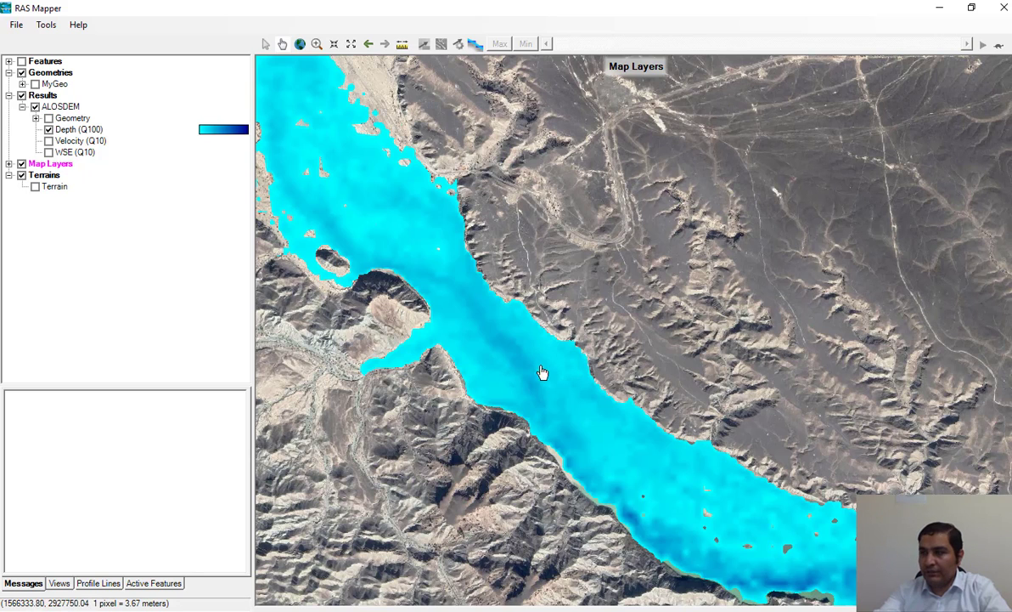
pyautogui.rightClick(67, 132)
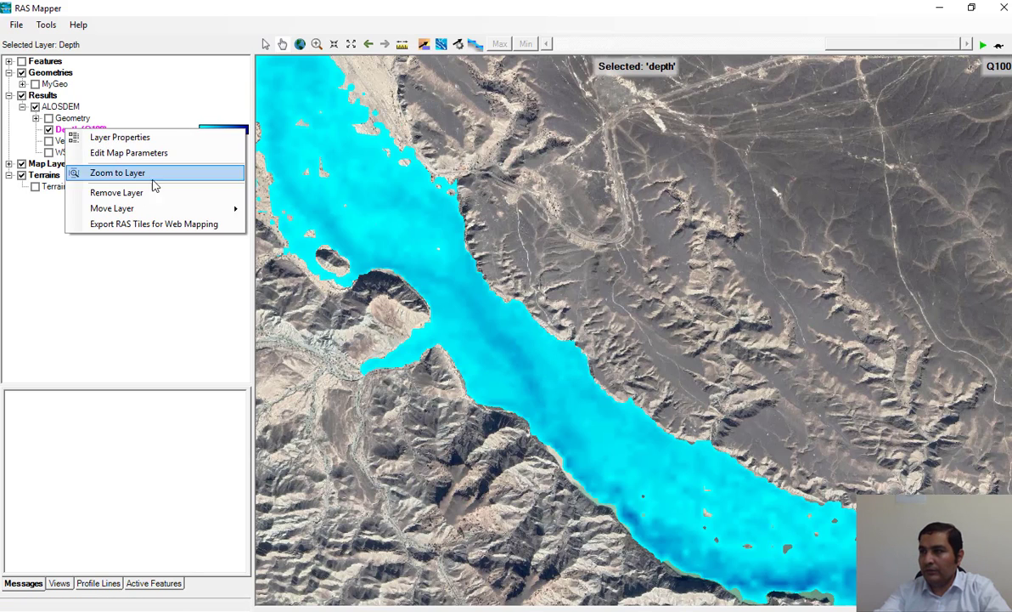
pyautogui.click(126, 141)
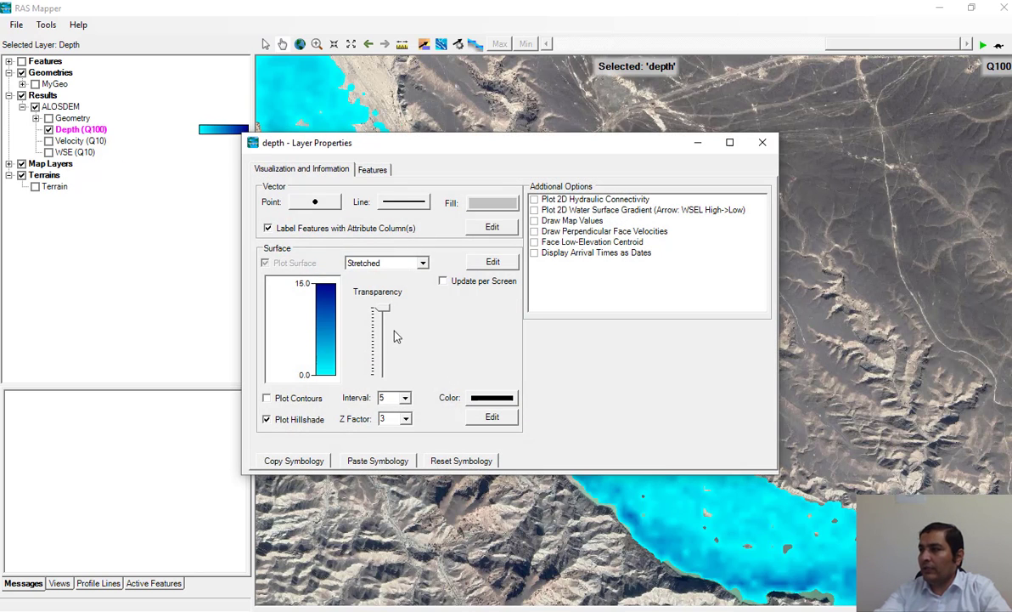
pyautogui.moveTo(382, 309); pyautogui.dragTo(382, 337)
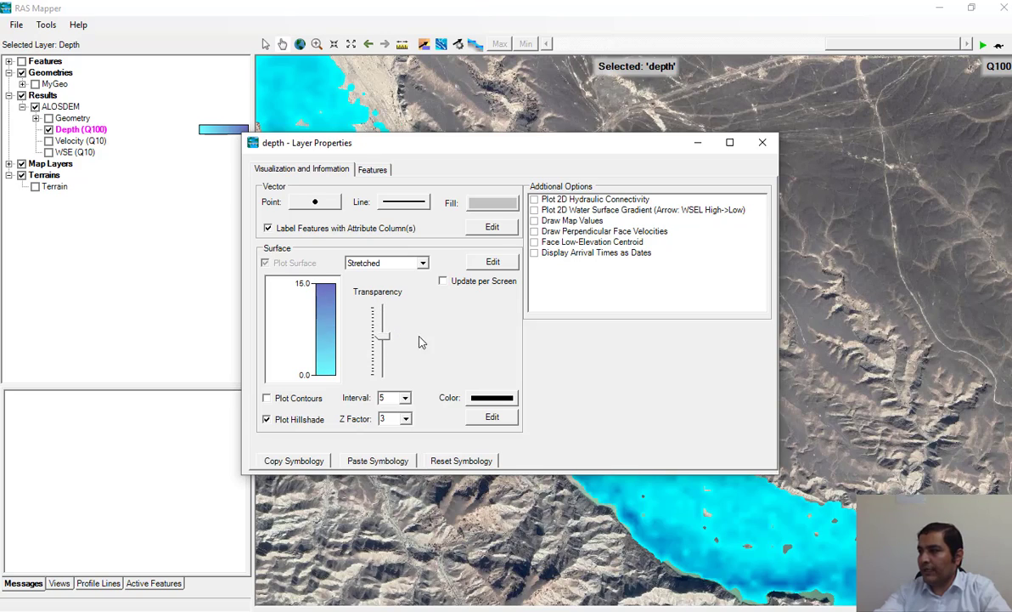
pyautogui.moveTo(659, 156); pyautogui.dragTo(456, 84)
pyautogui.moveTo(180, 267)
pyautogui.mouseDown()
pyautogui.moveTo(181, 276)
pyautogui.moveTo(179, 253)
pyautogui.moveTo(185, 284)
pyautogui.moveTo(180, 264)
pyautogui.mouseUp()
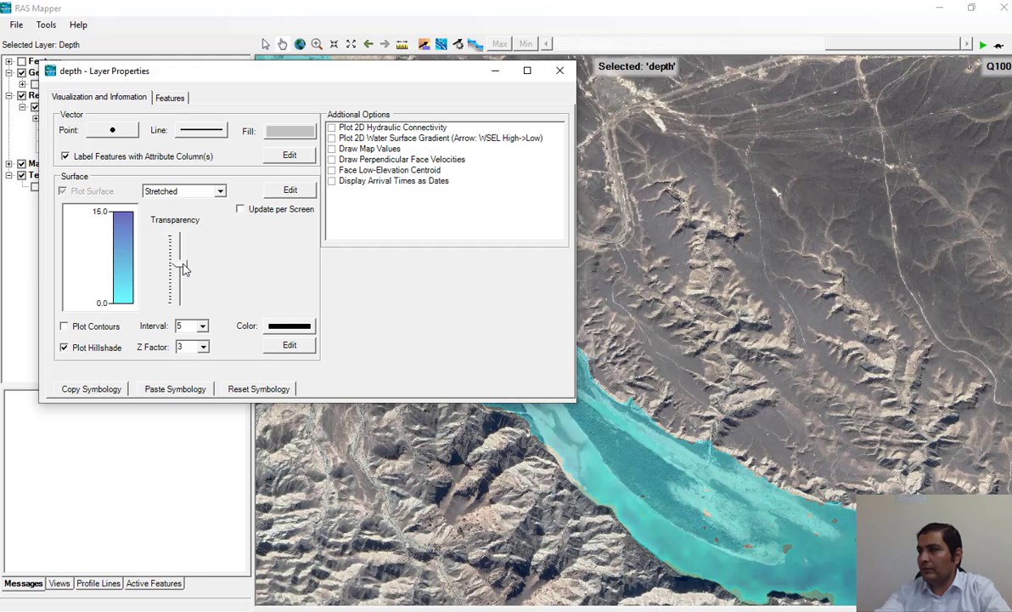
pyautogui.doubleClick(126, 246)
pyautogui.click(380, 114)
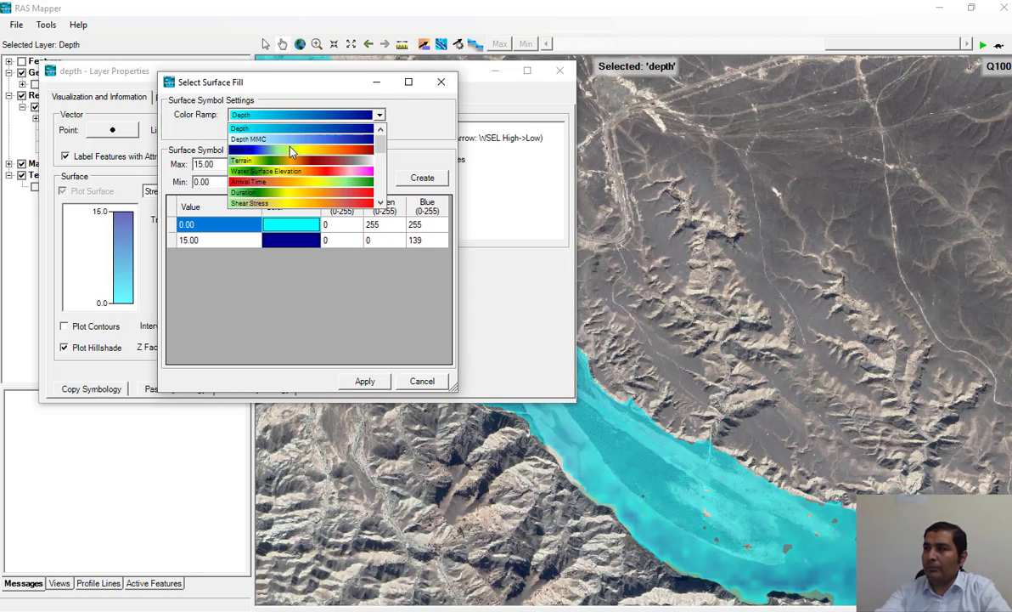
pyautogui.scroll(-2, 371, 158)
pyautogui.click(447, 90)
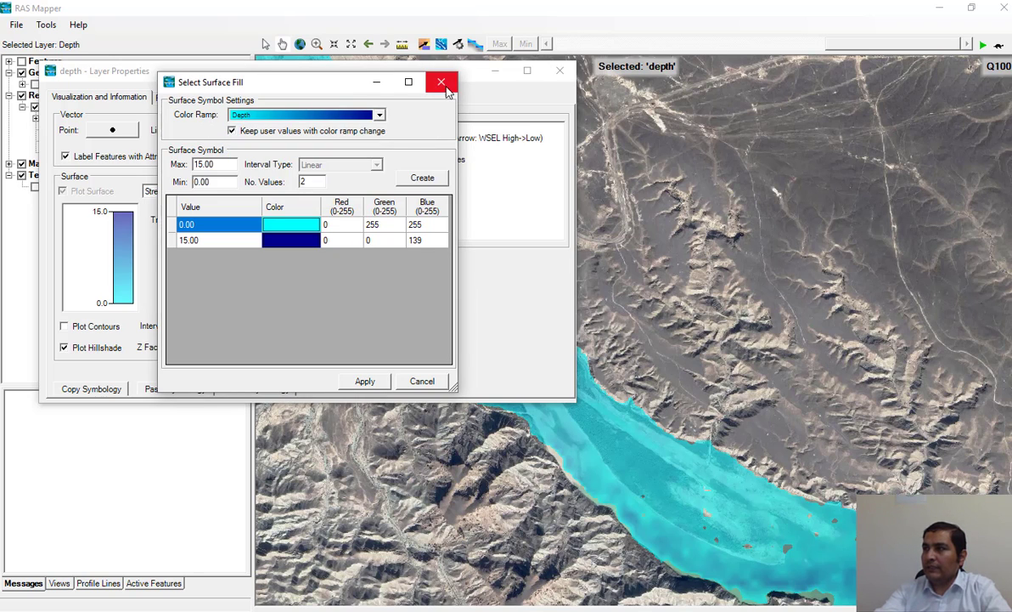
pyautogui.click(446, 88)
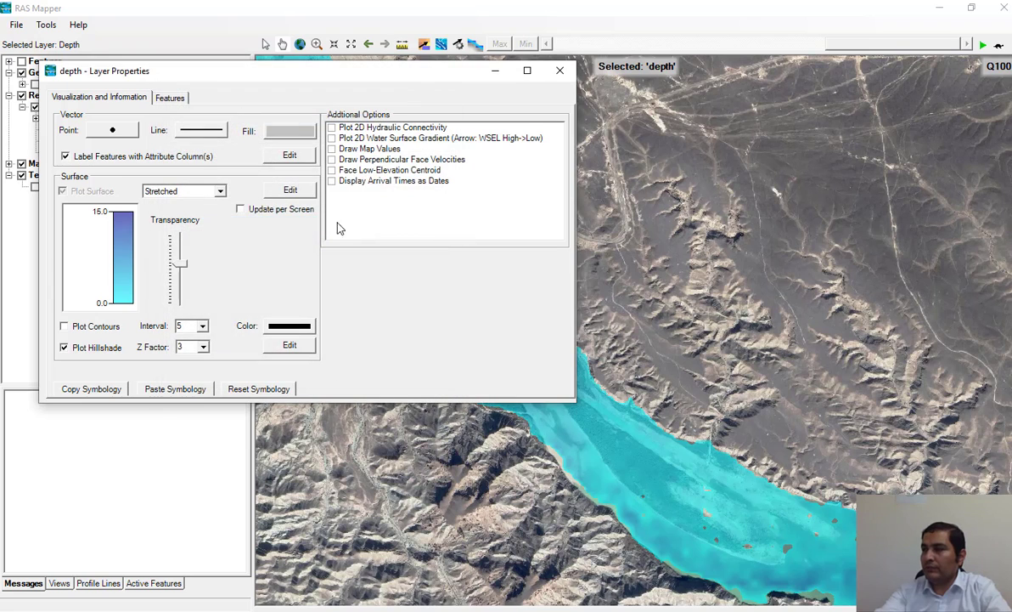
# Step: Set the depth surface fill to Discrete, generate 5 color values for the Depth ramp, and apply them
pyautogui.click(220, 192)
pyautogui.click(172, 214)
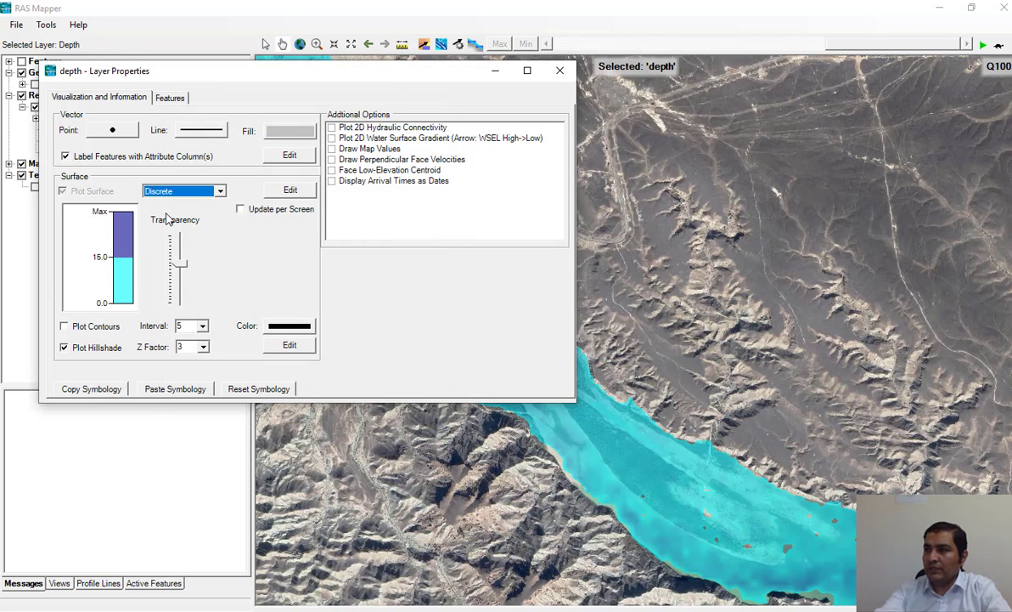
pyautogui.click(289, 191)
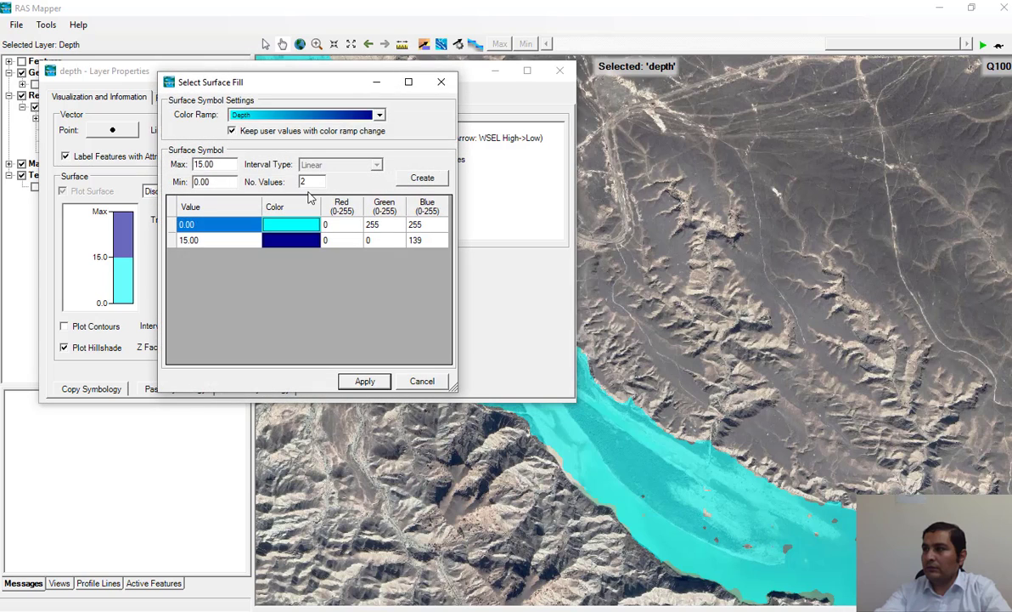
pyautogui.moveTo(309, 184); pyautogui.dragTo(279, 184)
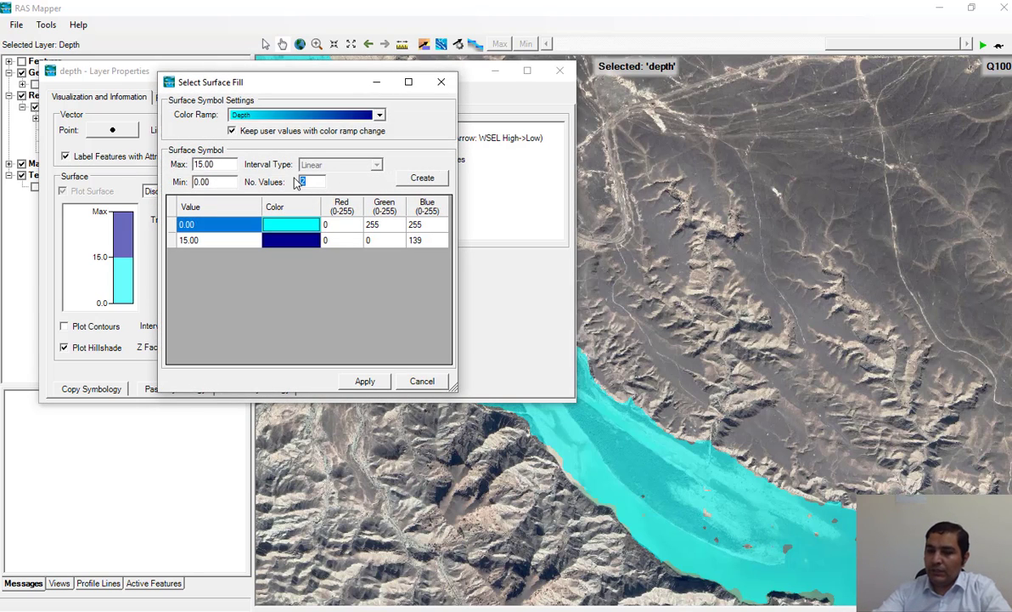
pyautogui.write('5')
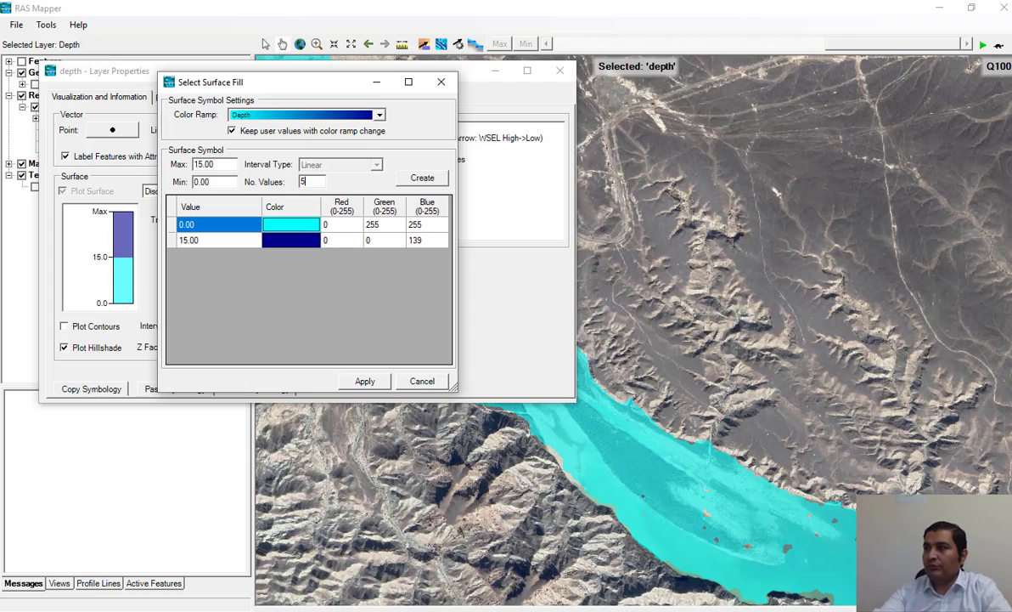
pyautogui.click(422, 179)
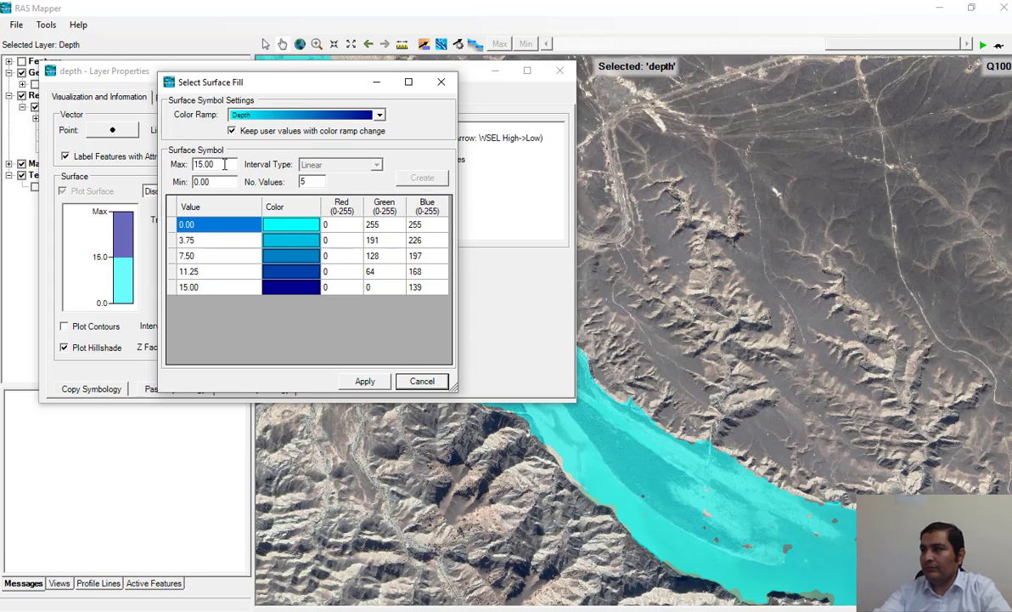
pyautogui.click(225, 164)
pyautogui.click(364, 382)
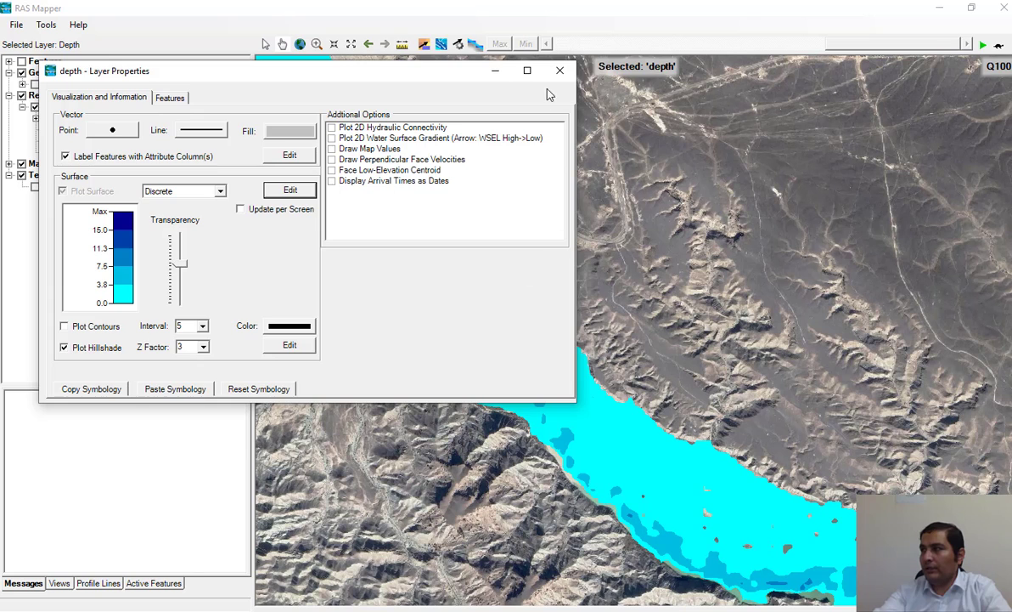
# Step: Return the depth surface fill to Stretched, make it partly transparent over the satellite imagery, and close the layer properties
pyautogui.moveTo(401, 85); pyautogui.dragTo(576, 130)
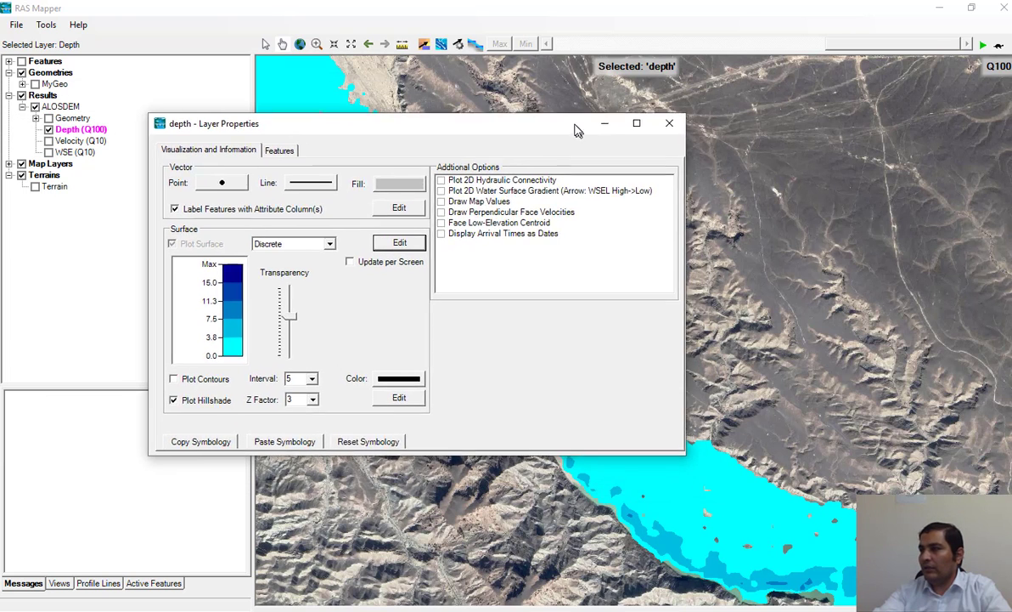
pyautogui.click(328, 244)
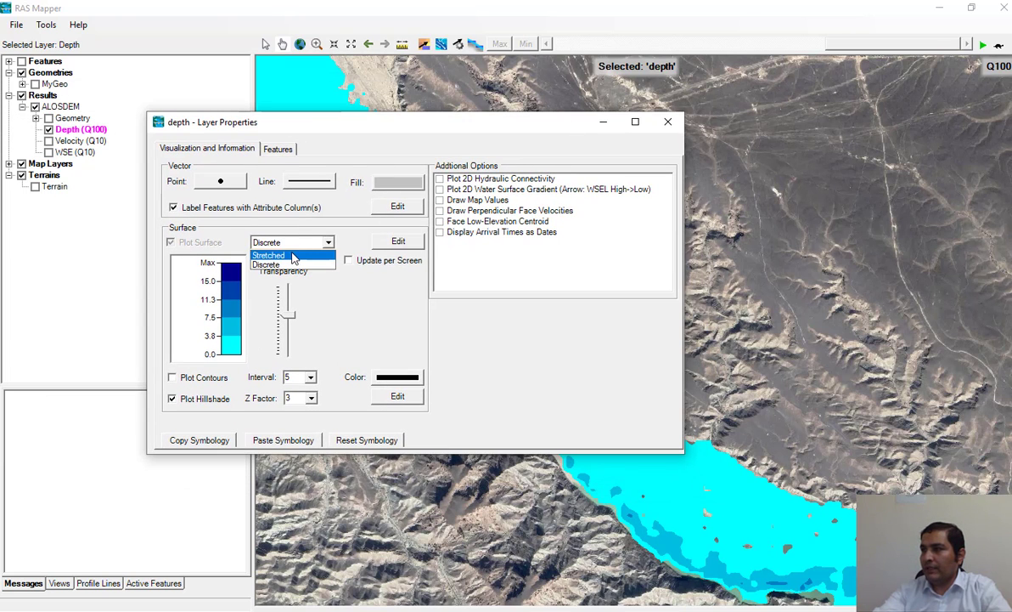
pyautogui.click(280, 254)
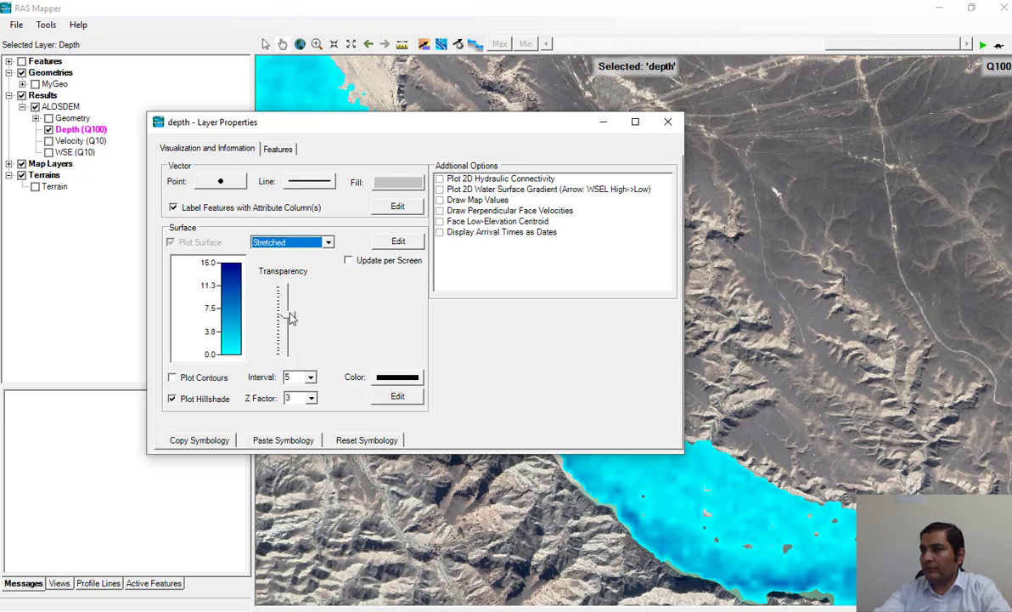
pyautogui.moveTo(289, 317); pyautogui.dragTo(290, 329)
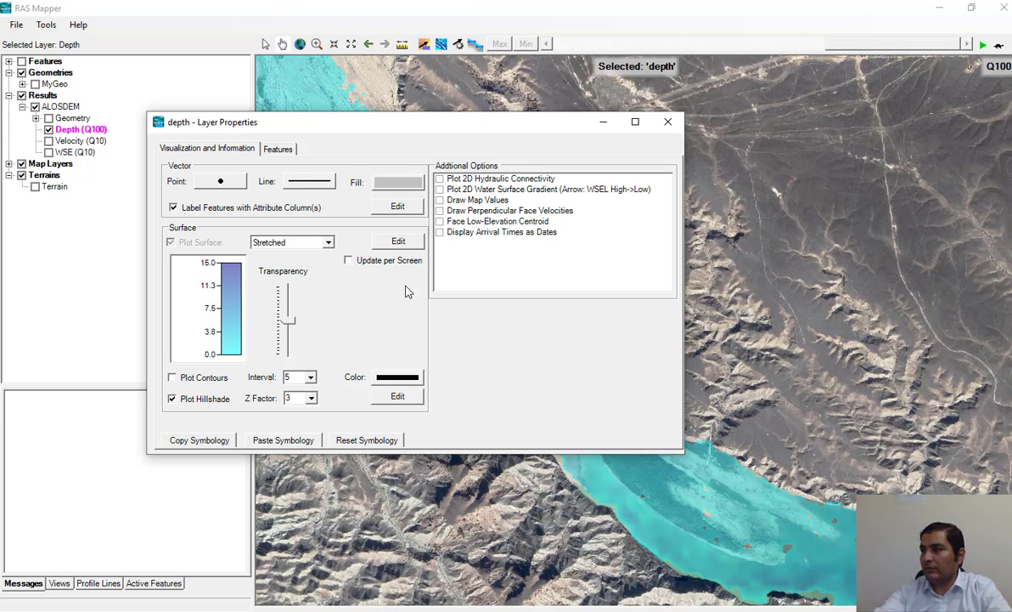
pyautogui.click(668, 121)
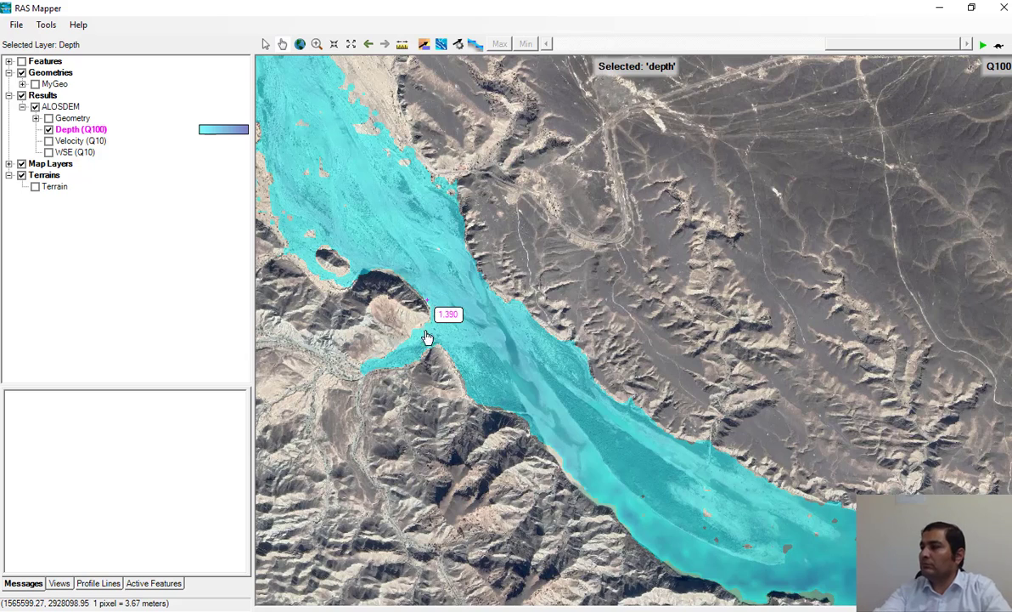
# Step: Hide the Depth (Q100) layer and display the Velocity (Q10) layer over the satellite imagery
pyautogui.scroll(1, 518, 366)
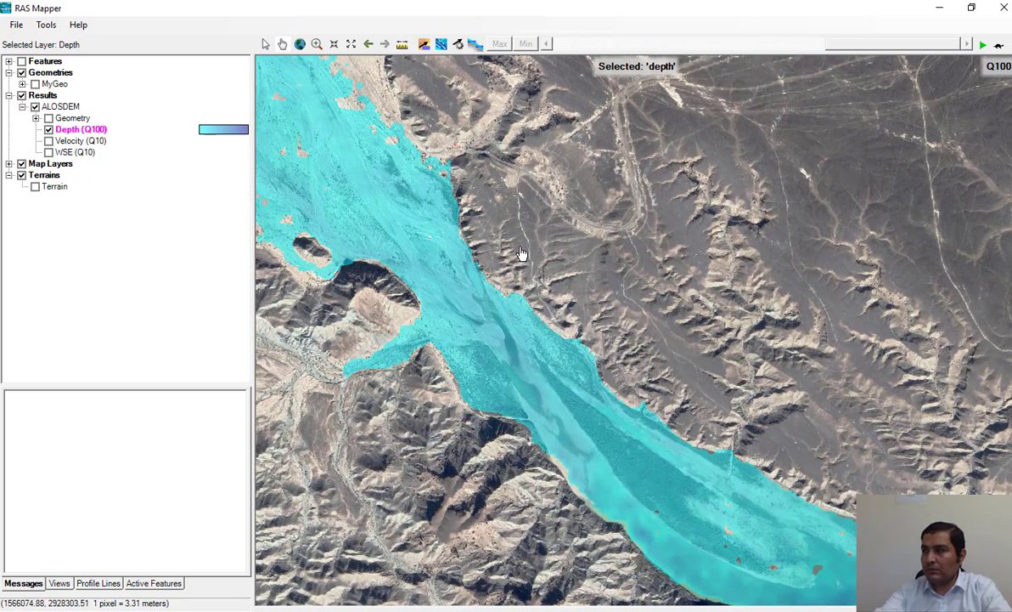
pyautogui.moveTo(530, 288); pyautogui.dragTo(553, 205)
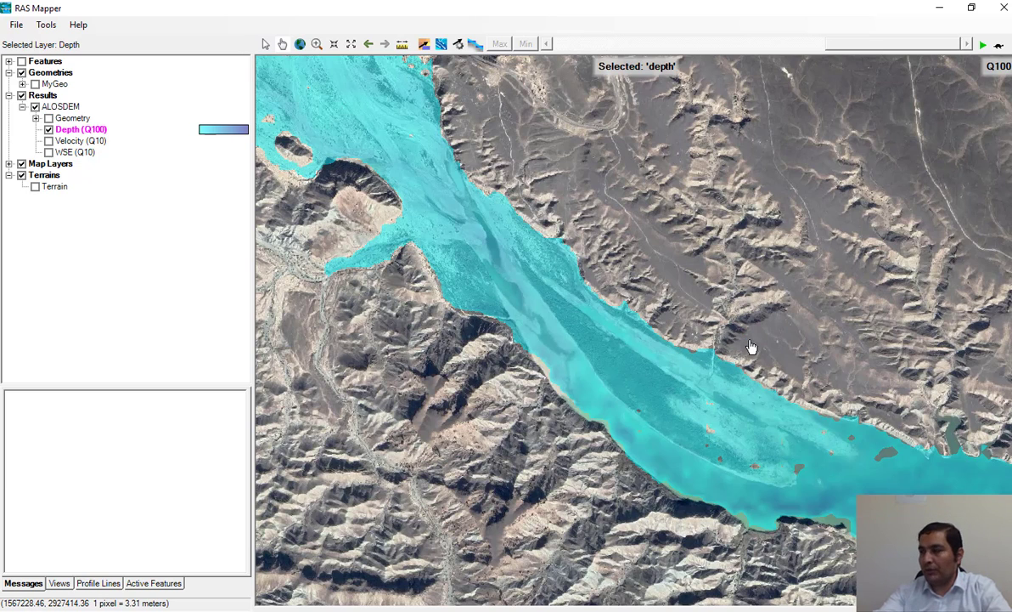
pyautogui.click(49, 129)
pyautogui.click(48, 140)
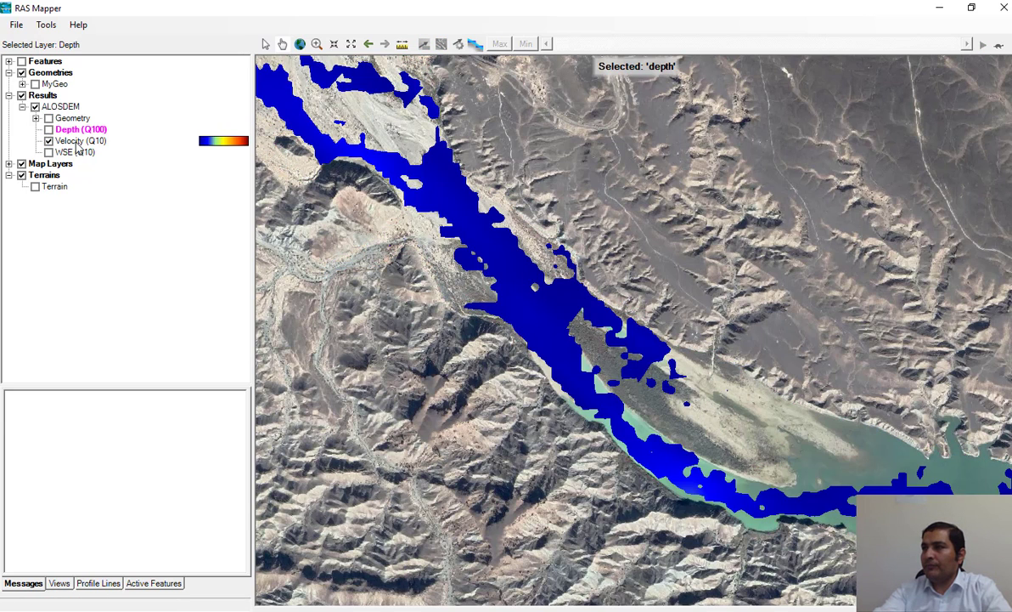
# Step: Change the Velocity layer's map parameters to the Q100 steady profile and save the map
pyautogui.click(77, 142)
pyautogui.rightClick(75, 141)
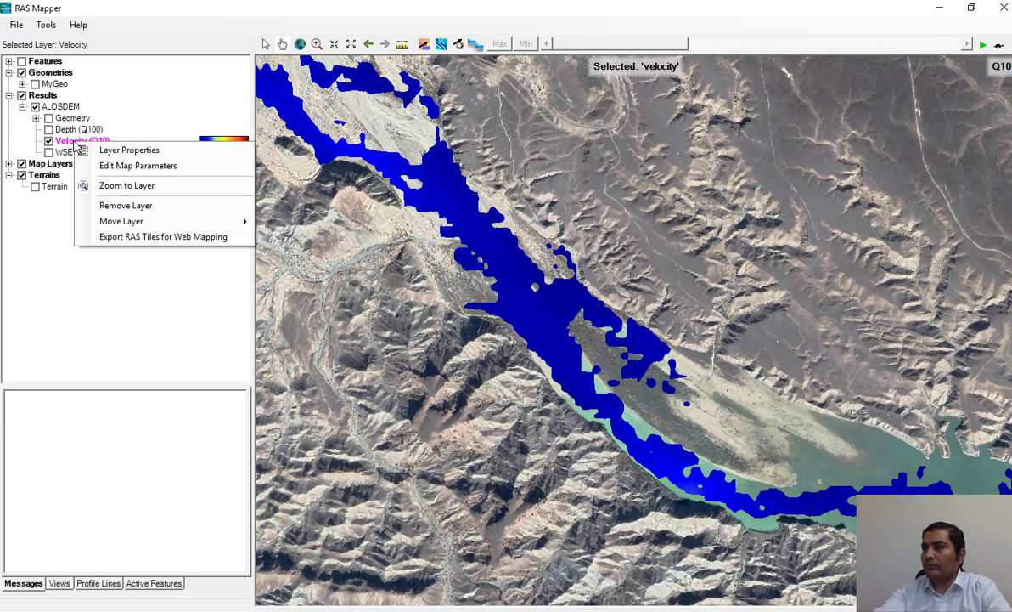
pyautogui.click(133, 165)
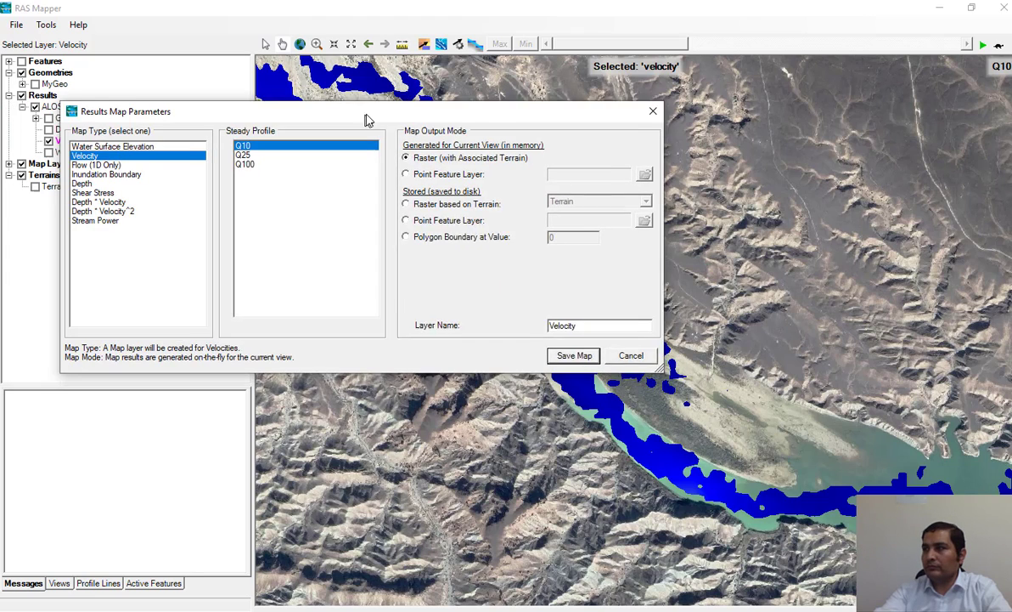
pyautogui.click(276, 162)
pyautogui.click(592, 353)
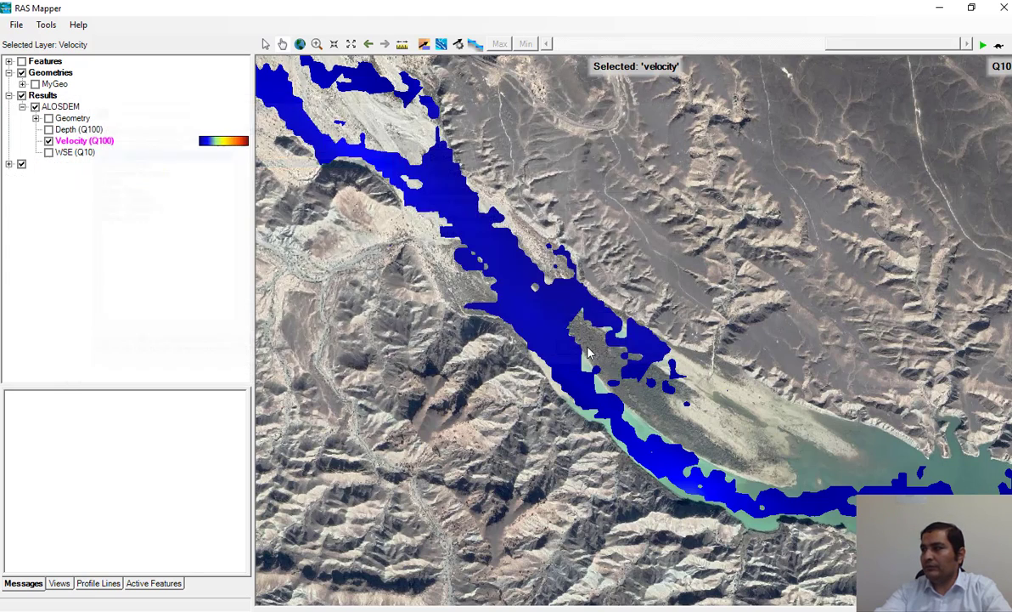
# Step: Turn on particle tracing for the Velocity (Q100) map and increase its speed and density in the velocity map parameters
pyautogui.scroll(2, 543, 332)
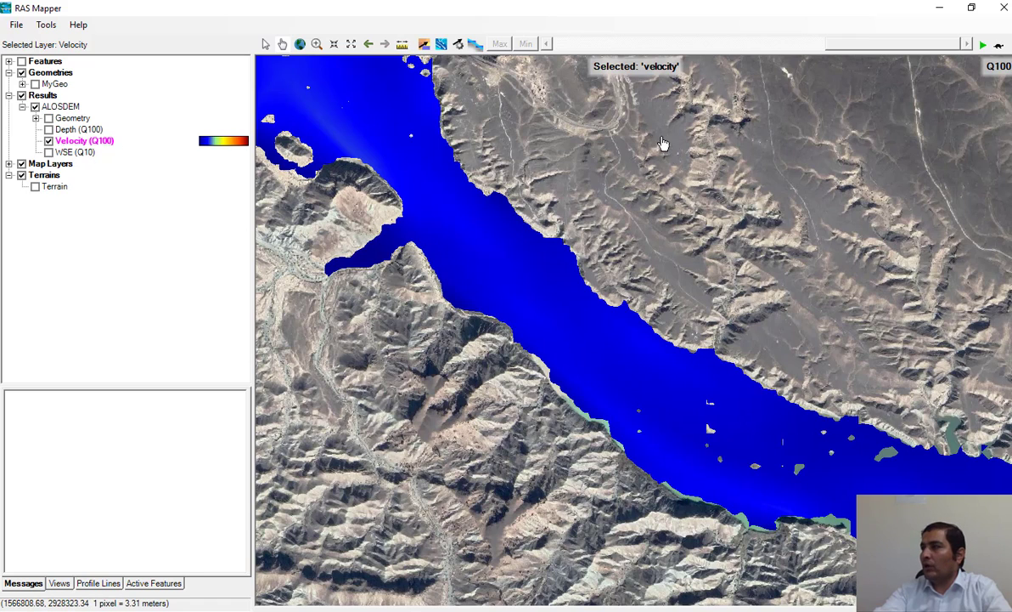
pyautogui.click(441, 45)
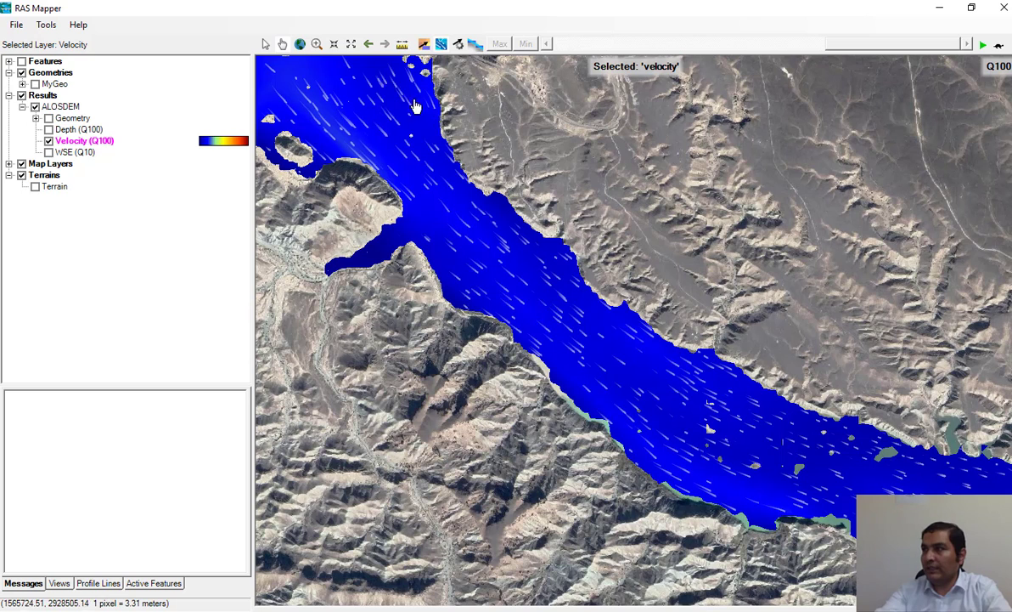
pyautogui.click(460, 49)
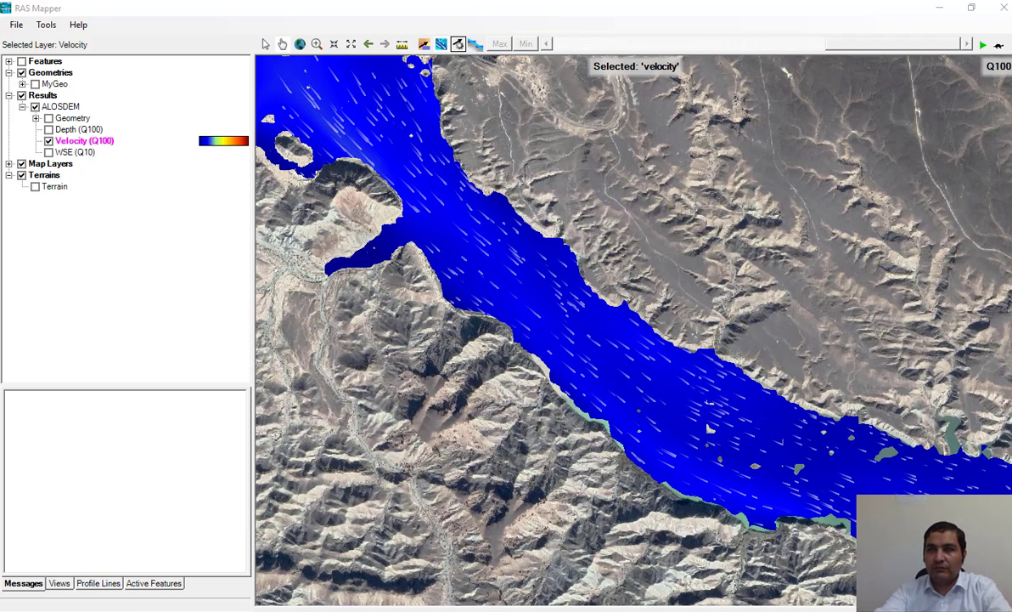
pyautogui.moveTo(306, 113); pyautogui.dragTo(767, 47)
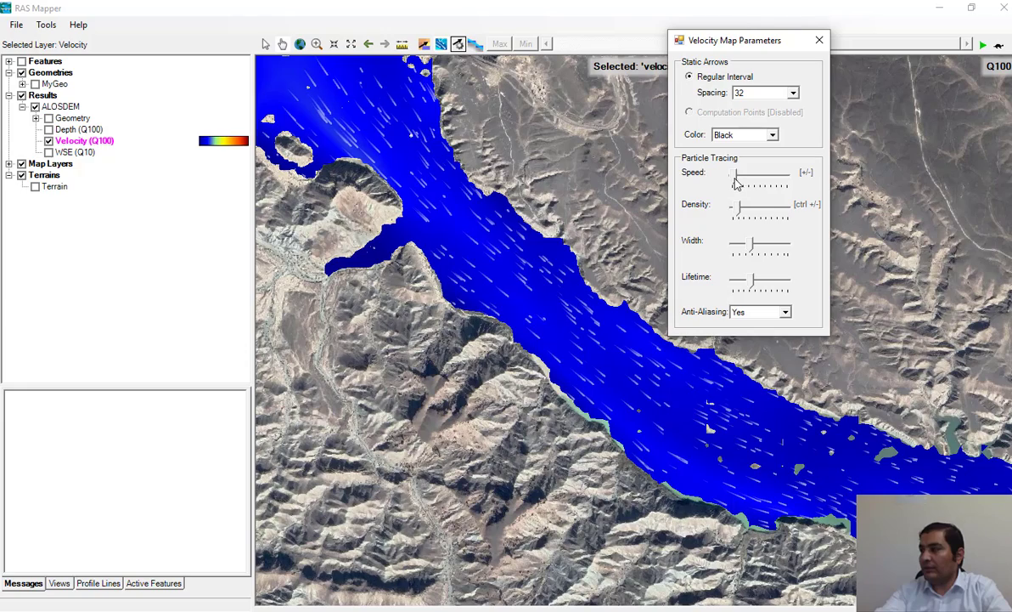
pyautogui.moveTo(737, 183); pyautogui.dragTo(748, 182)
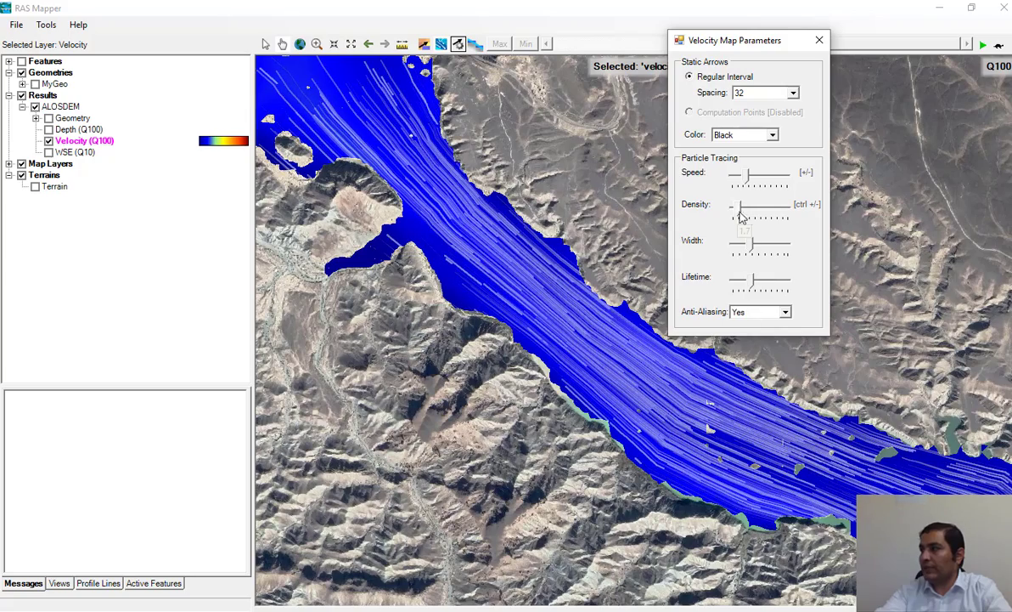
pyautogui.moveTo(742, 217); pyautogui.dragTo(749, 218)
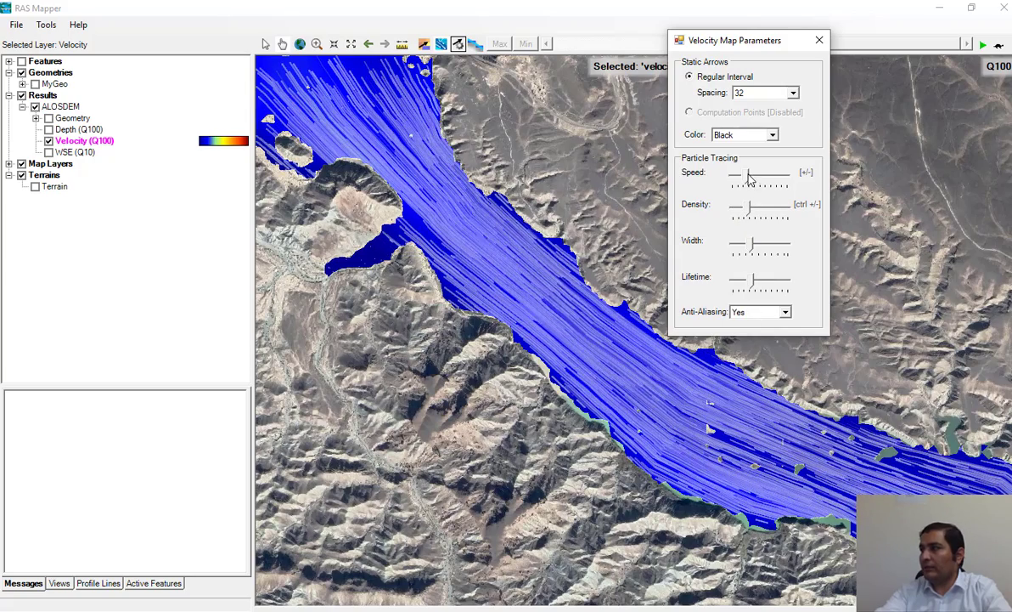
# Step: Set the static arrow spacing to 52, slightly reduce the particle tracing speed, and close the velocity map parameters
pyautogui.click(737, 92)
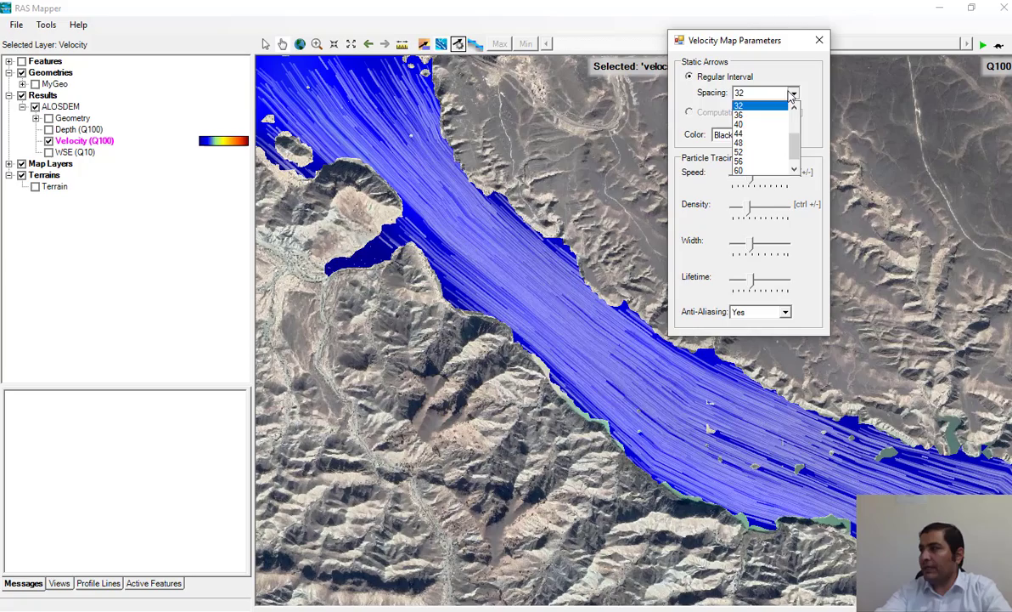
pyautogui.click(759, 153)
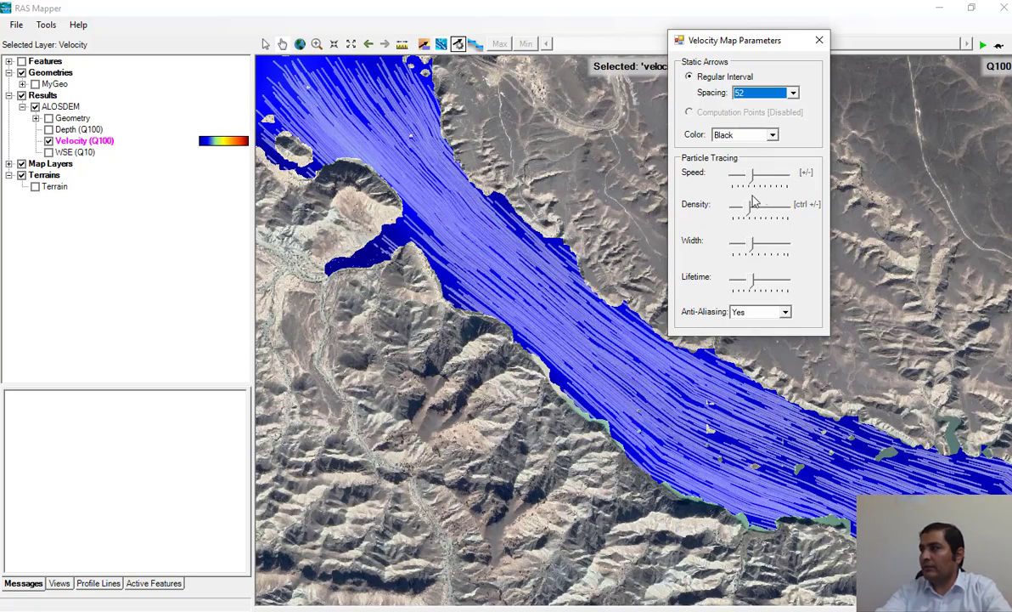
pyautogui.moveTo(750, 185); pyautogui.dragTo(741, 187)
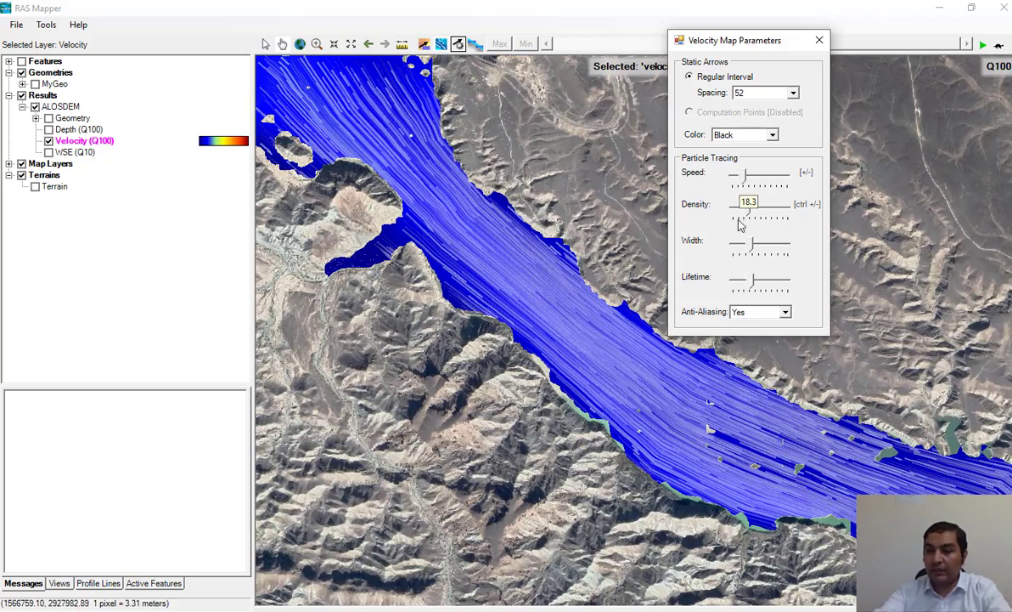
pyautogui.click(818, 40)
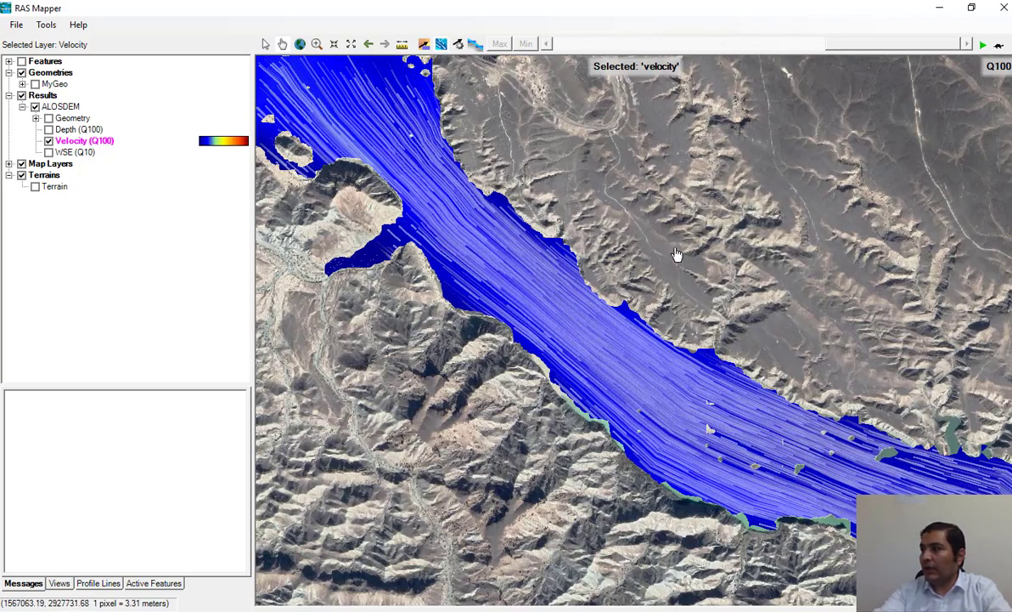
# Step: Turn off particle tracing on the Velocity (Q100) map and display static velocity arrows instead
pyautogui.moveTo(473, 146); pyautogui.dragTo(615, 236)
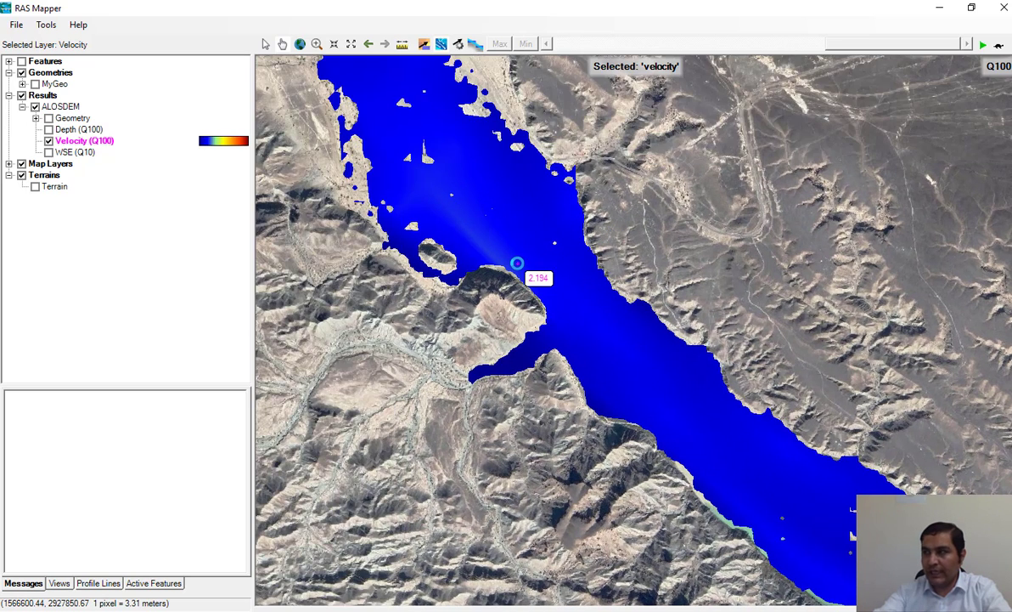
pyautogui.click(441, 43)
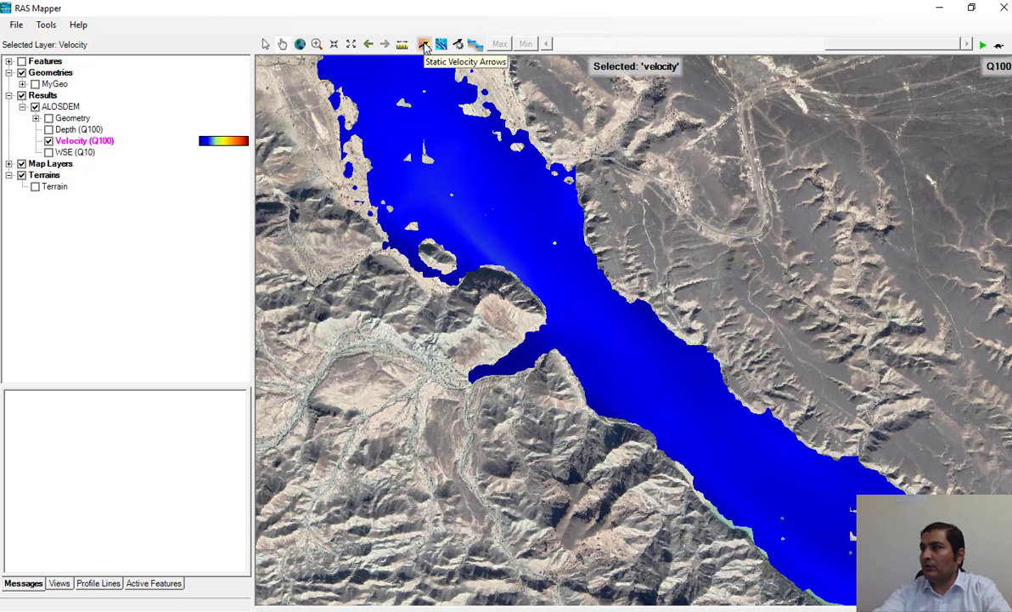
pyautogui.click(425, 44)
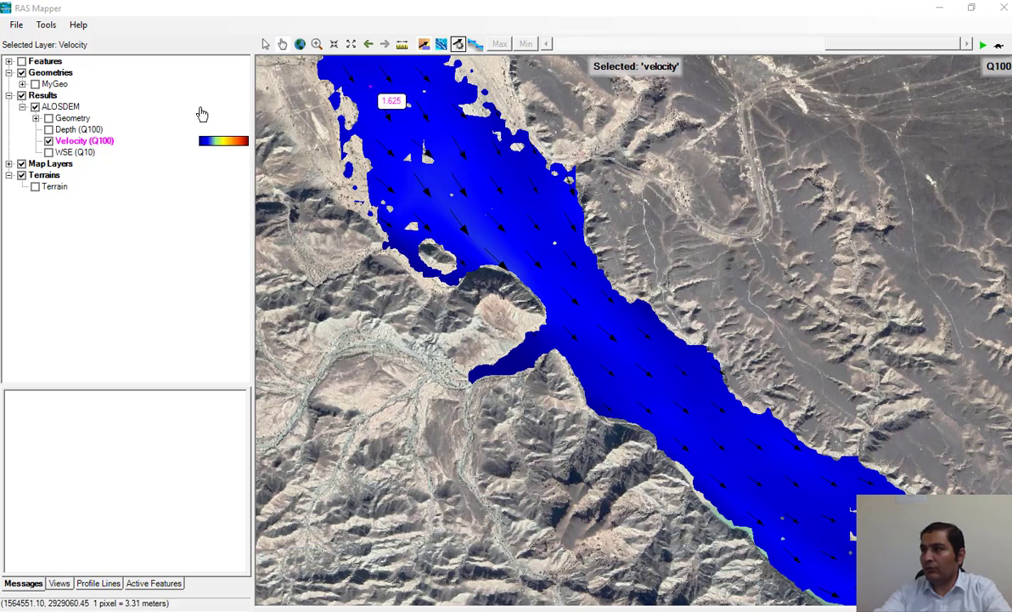
# Step: In the velocity map parameters, set the static arrow spacing to 60 and the arrow color to White
pyautogui.click(458, 44)
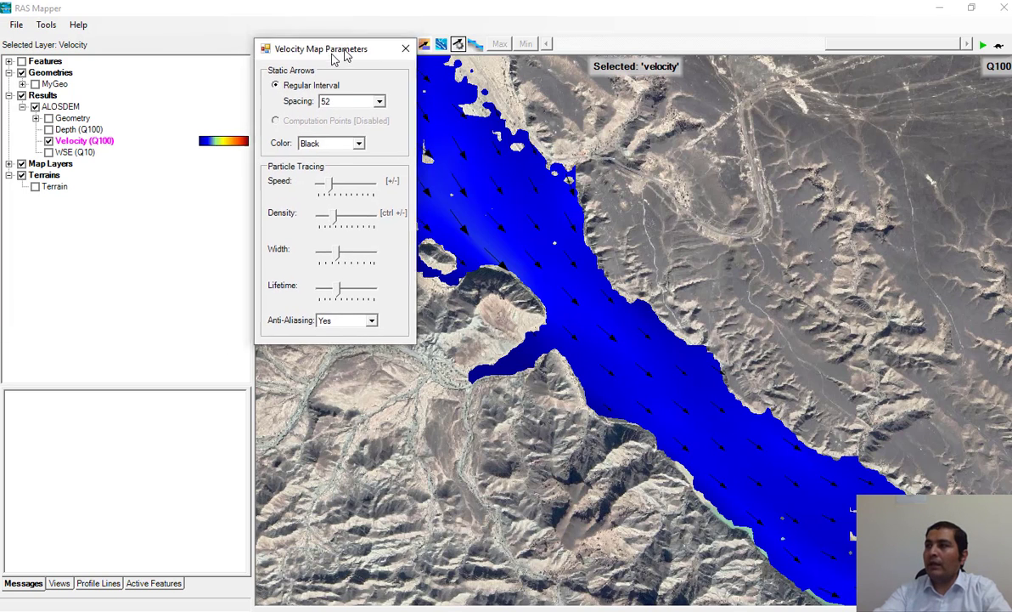
pyautogui.click(340, 109)
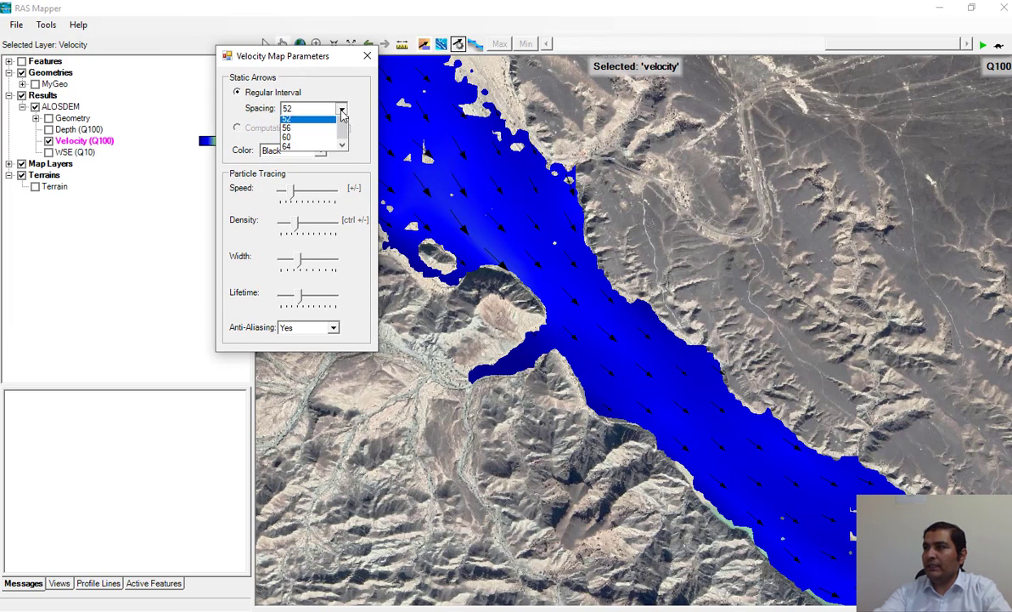
pyautogui.click(294, 175)
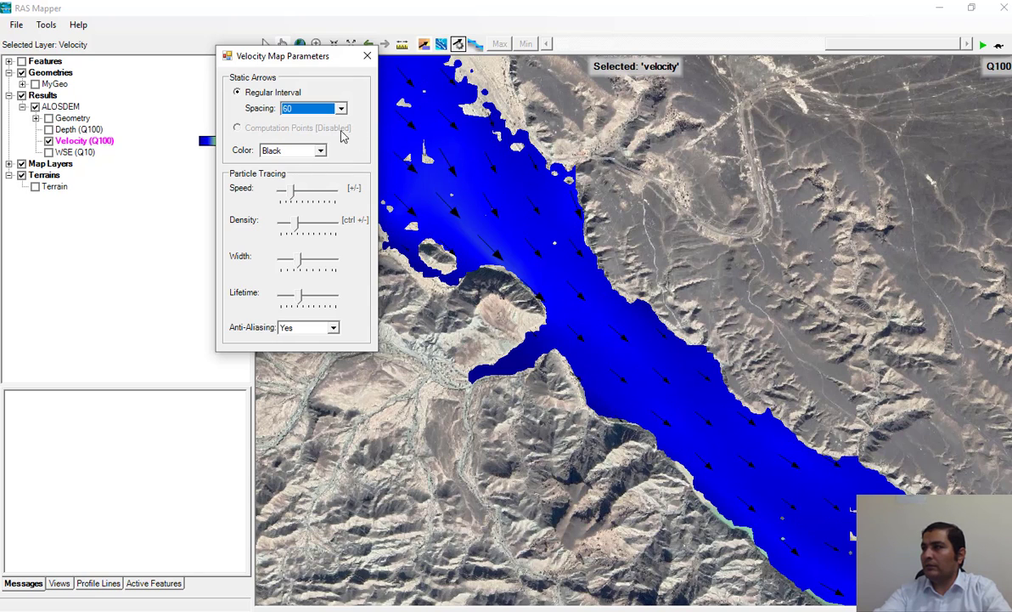
pyautogui.click(320, 150)
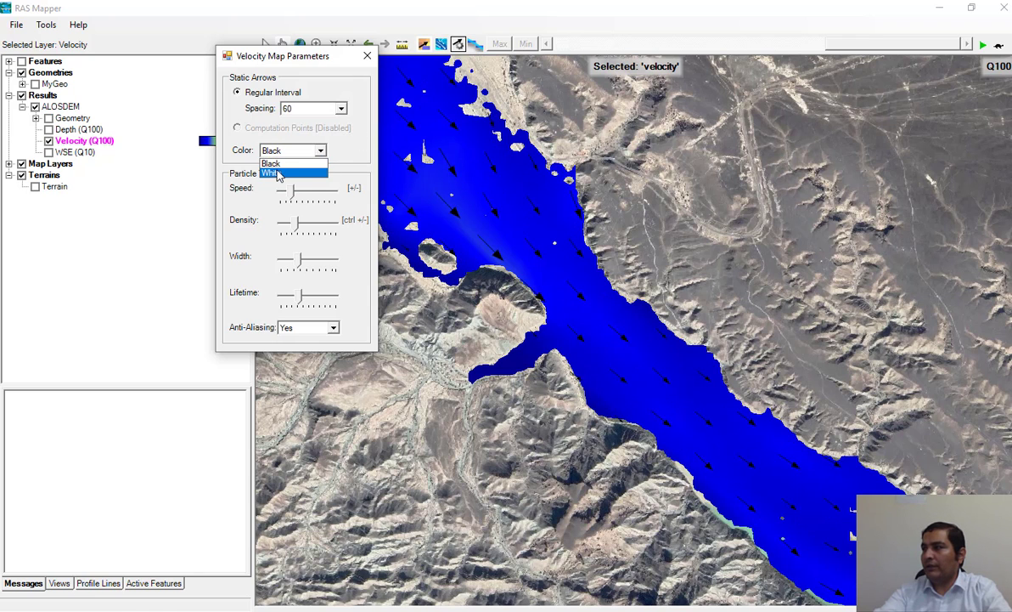
pyautogui.click(278, 174)
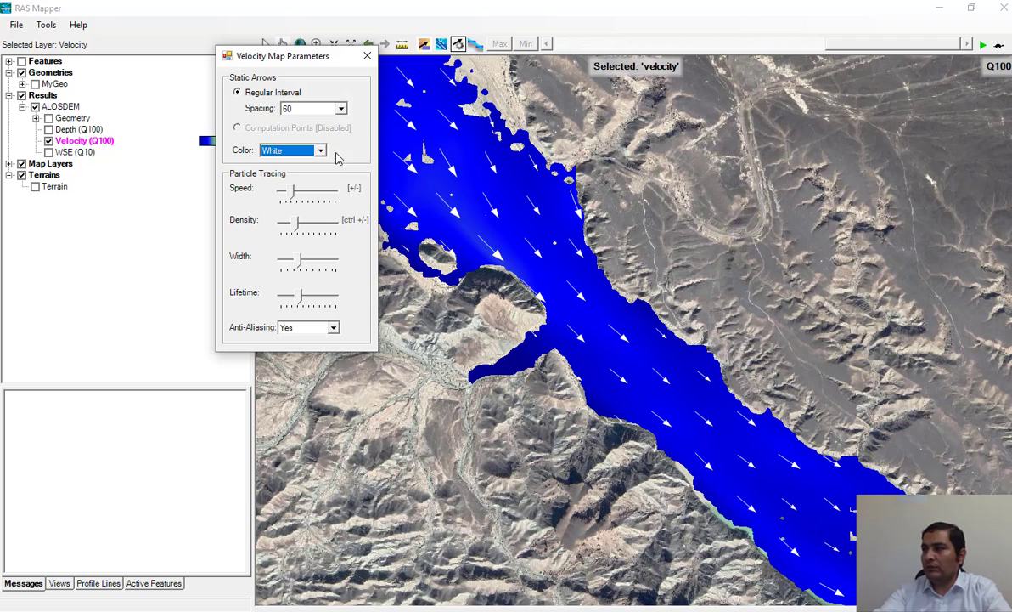
pyautogui.click(321, 150)
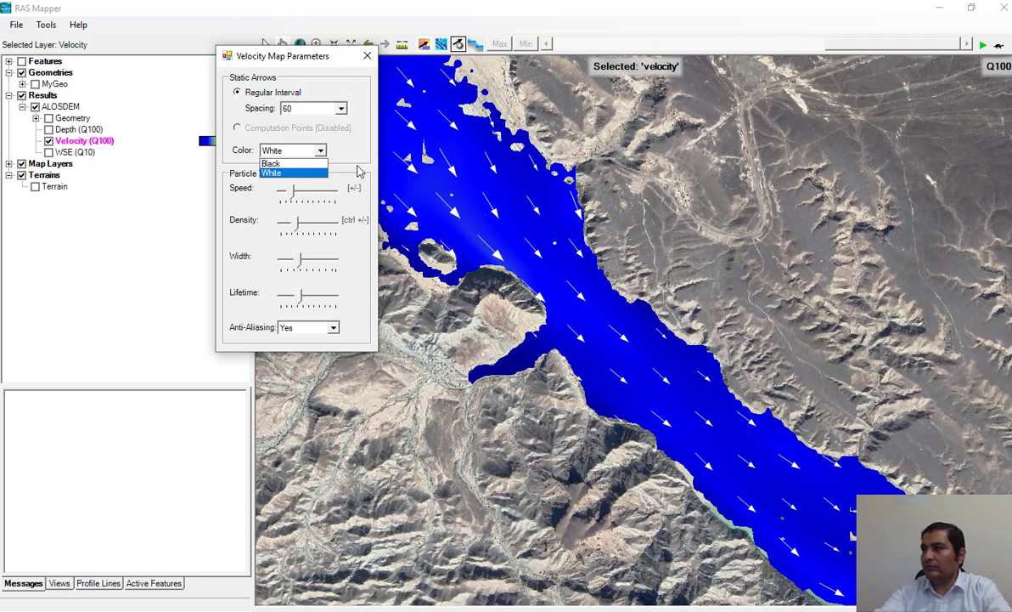
pyautogui.click(359, 172)
# Step: Try static arrow spacings of 52 and 60, and settle on a spacing of 48
pyautogui.click(340, 109)
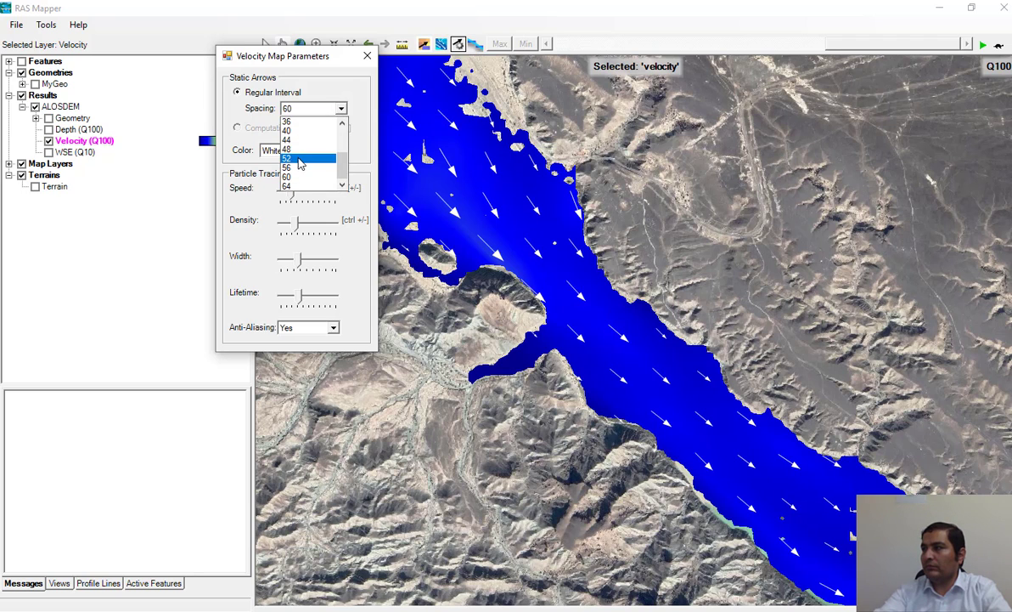
pyautogui.click(300, 163)
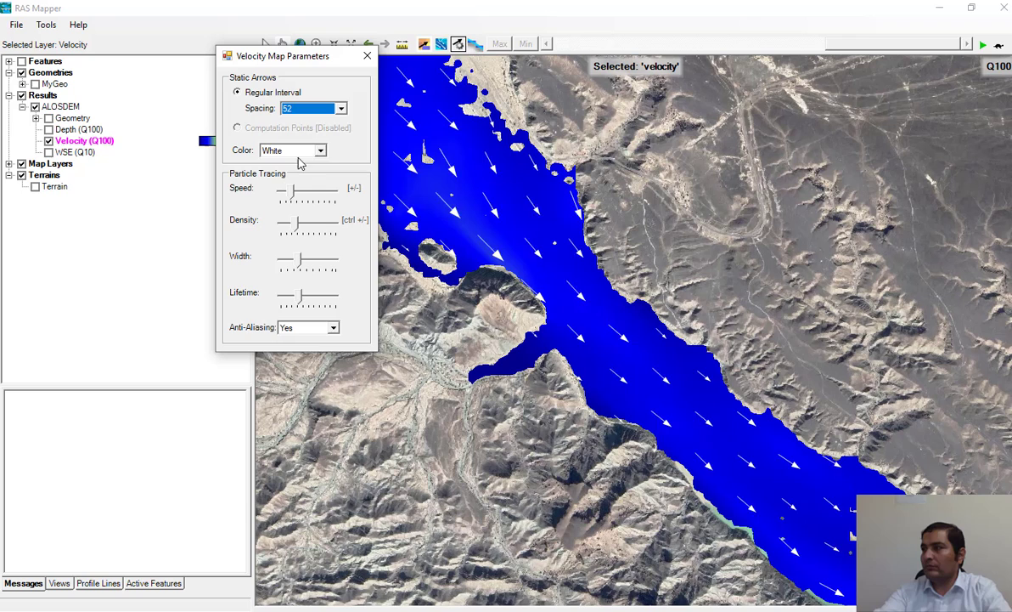
pyautogui.click(341, 108)
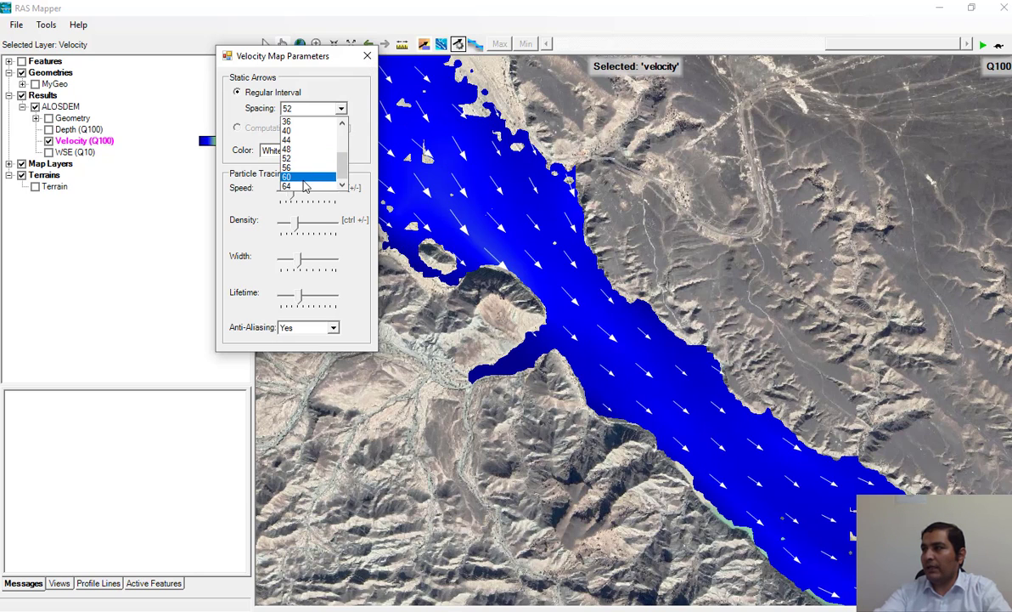
pyautogui.click(303, 178)
pyautogui.click(333, 109)
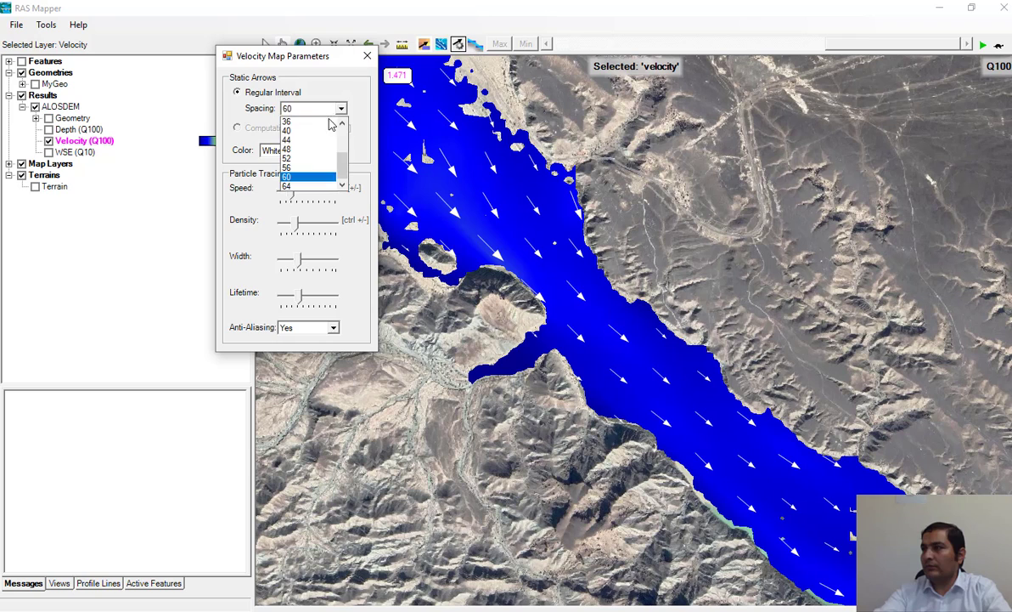
pyautogui.click(306, 149)
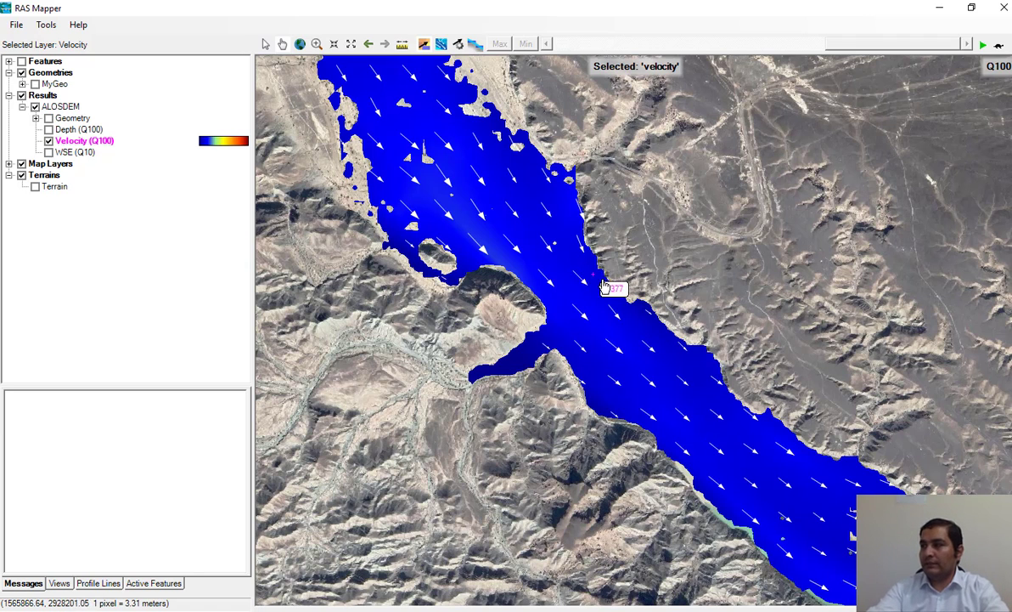
# Step: Hide the Velocity layer, display the WSE layer instead, and save its map with the Q100 steady profile
pyautogui.click(49, 141)
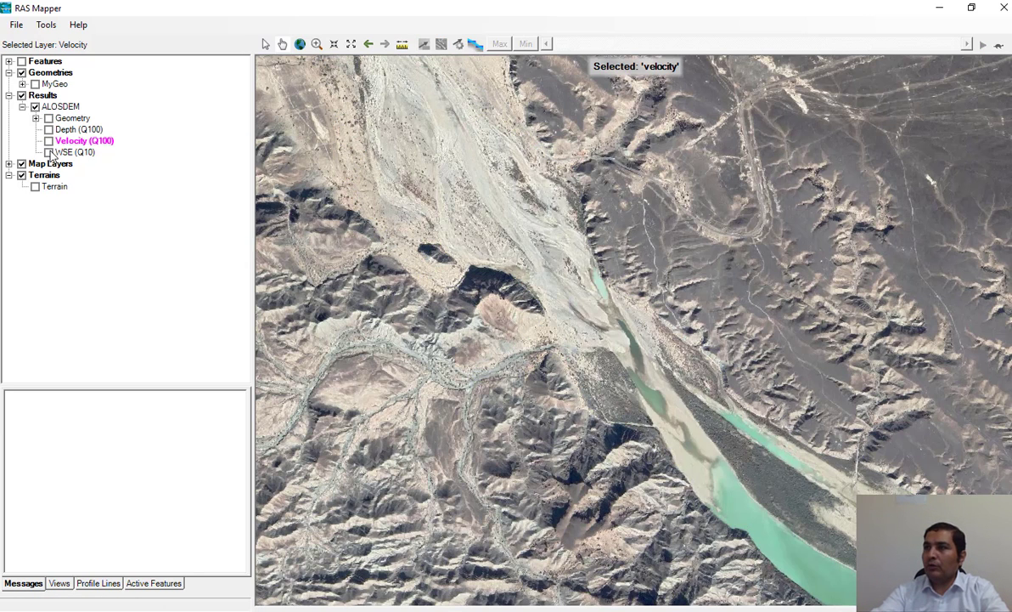
pyautogui.click(49, 152)
pyautogui.click(66, 152)
pyautogui.rightClick(70, 153)
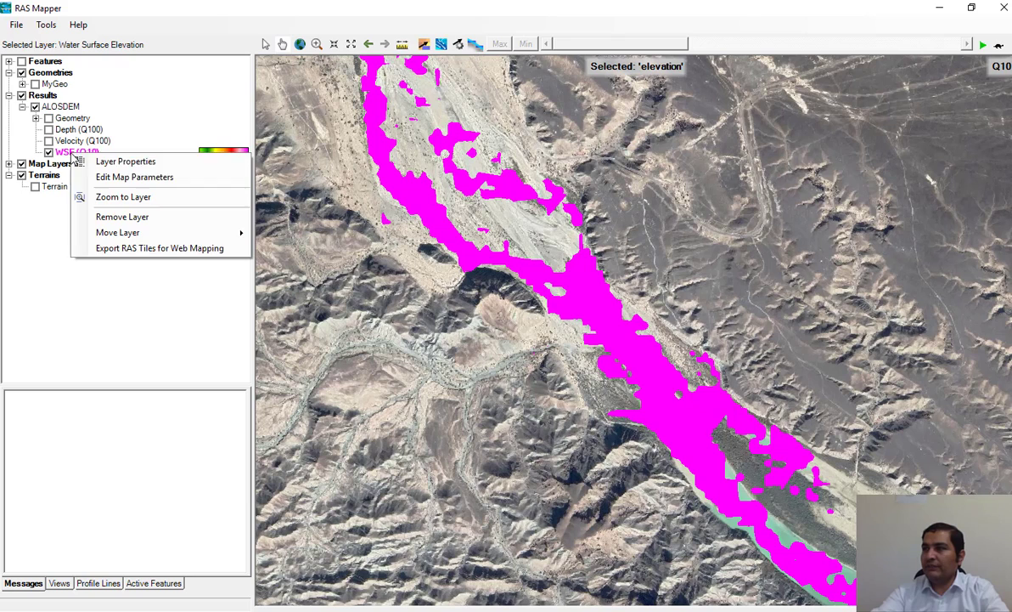
pyautogui.click(119, 178)
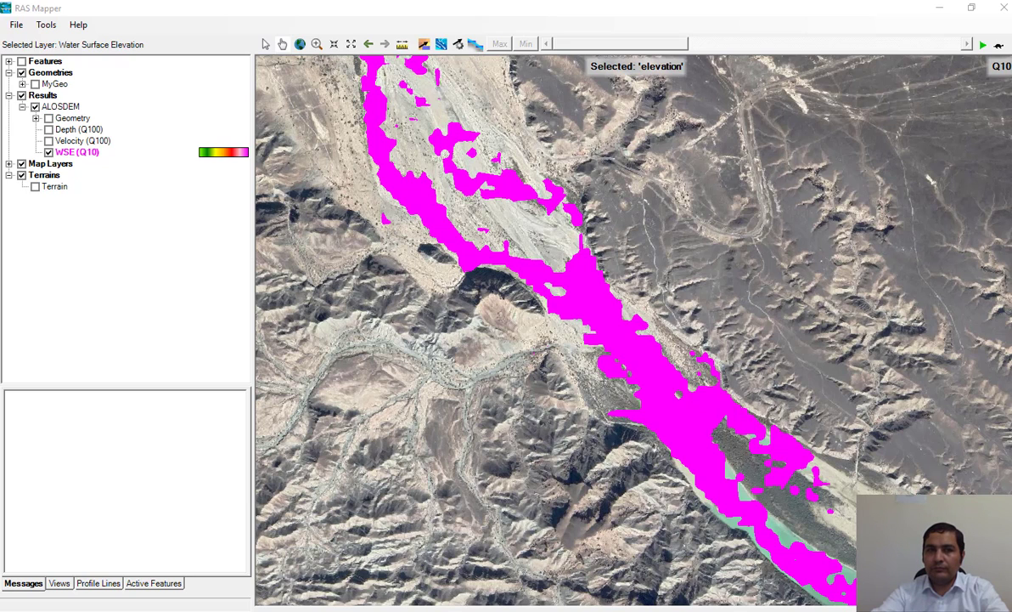
pyautogui.press('Return')
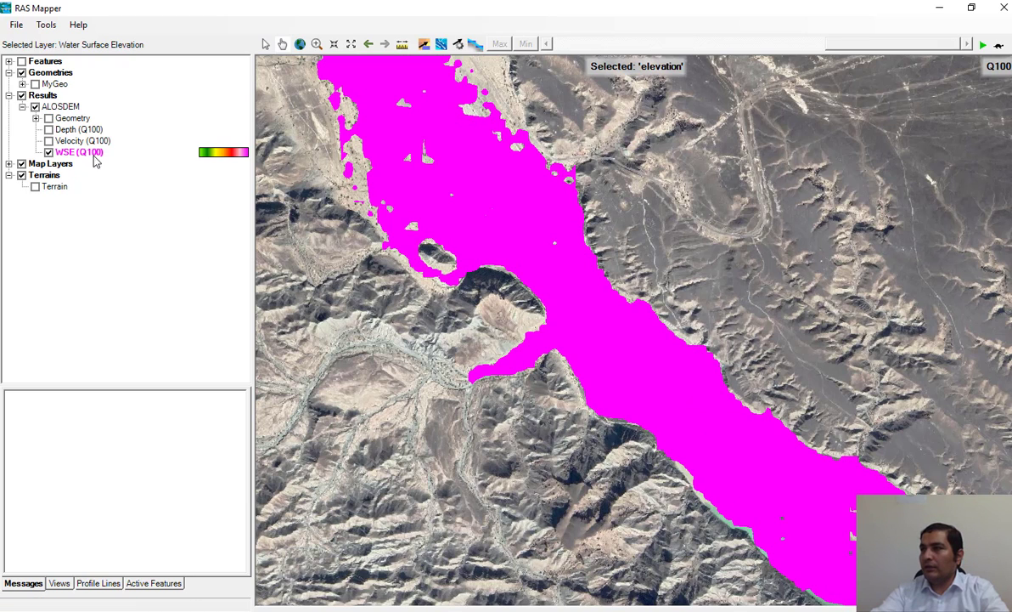
# Step: Display Depth (Q100) in place of WSE (Q100) over a wider extent and make Depth the selected layer
pyautogui.scroll(-2, 535, 321)
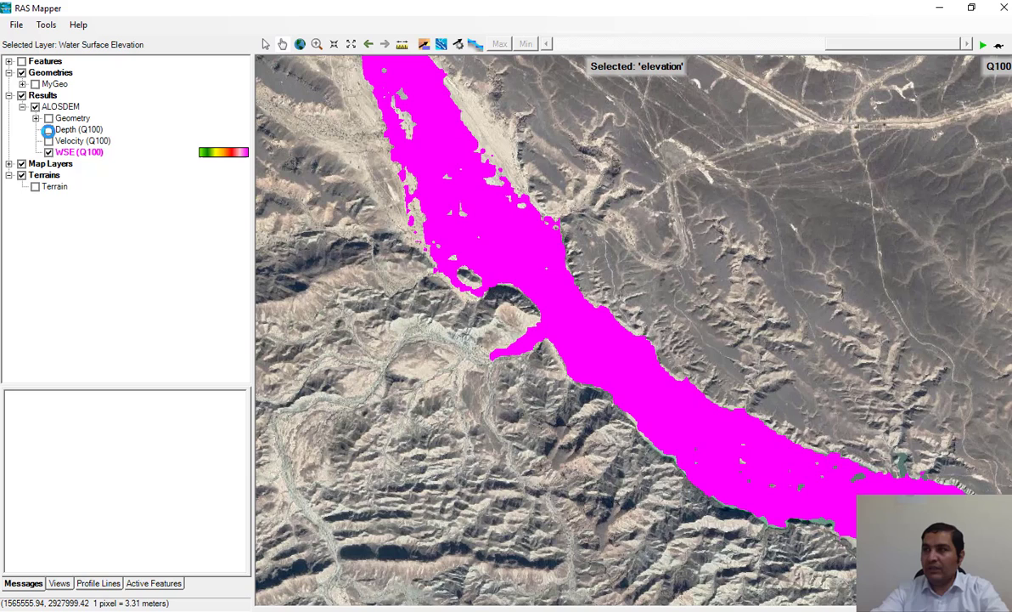
pyautogui.click(48, 129)
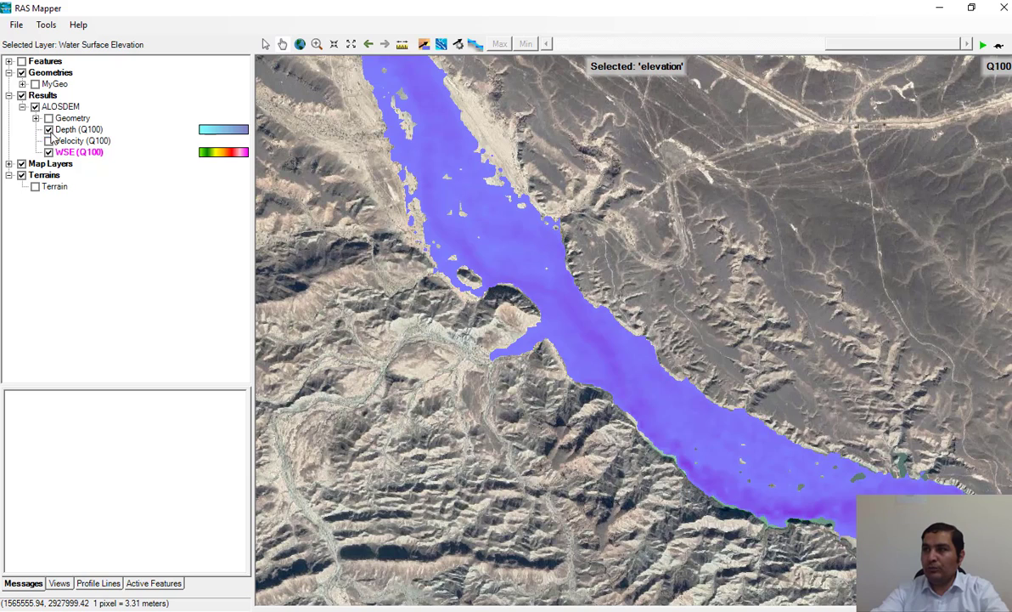
pyautogui.click(48, 152)
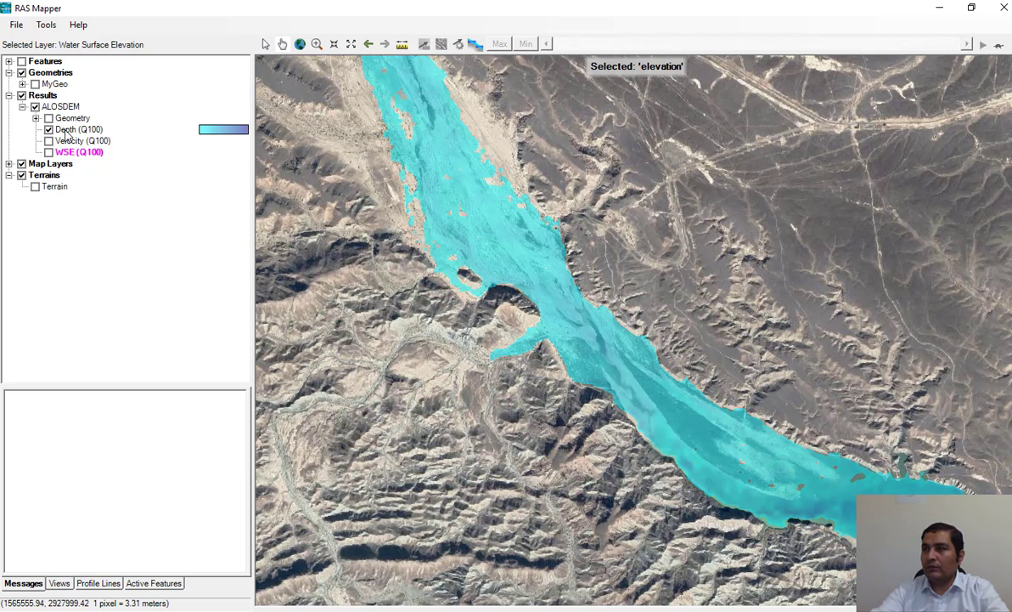
pyautogui.click(75, 130)
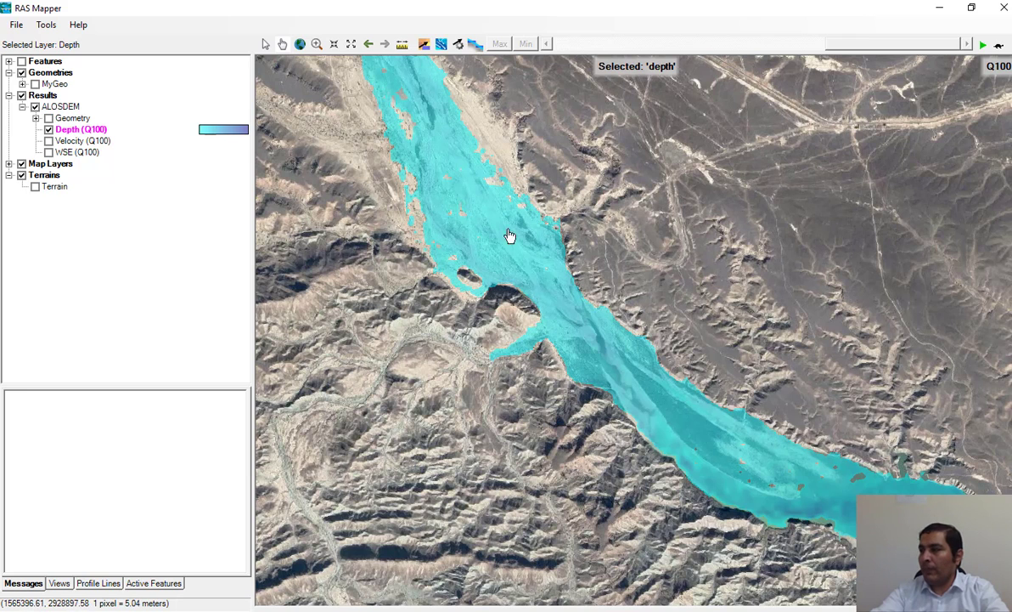
# Step: Change the Depth (Q100) map output to a stored raster based on Terrain, save the map, and compute the stored map
pyautogui.moveTo(565, 346)
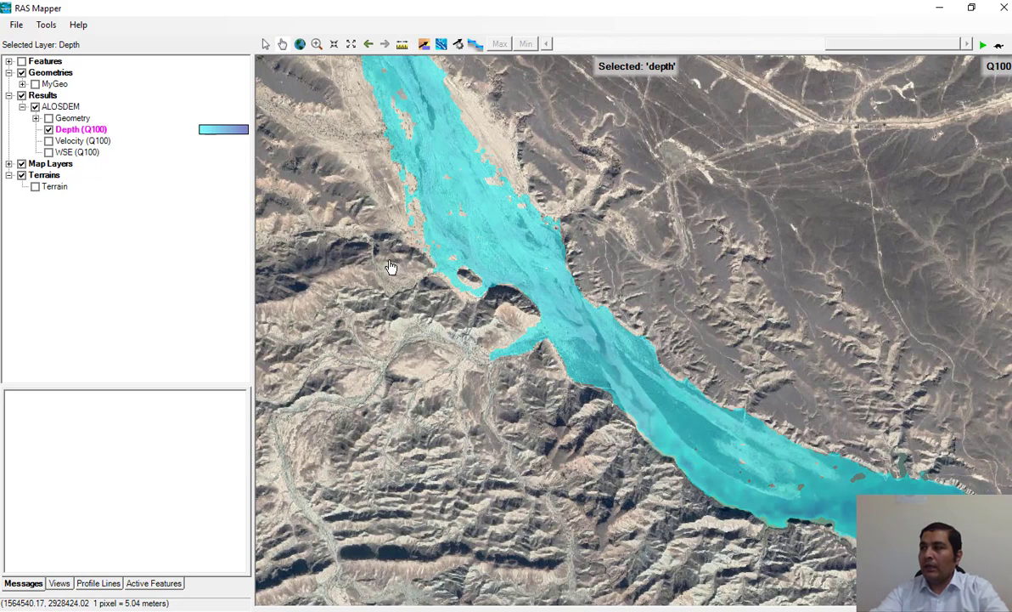
pyautogui.rightClick(72, 136)
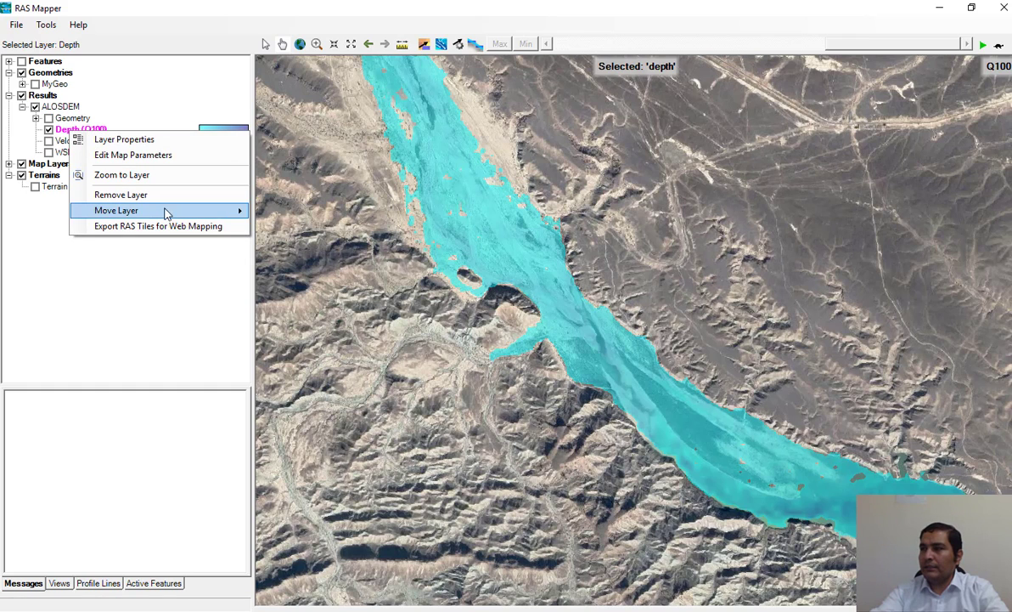
pyautogui.moveTo(176, 214)
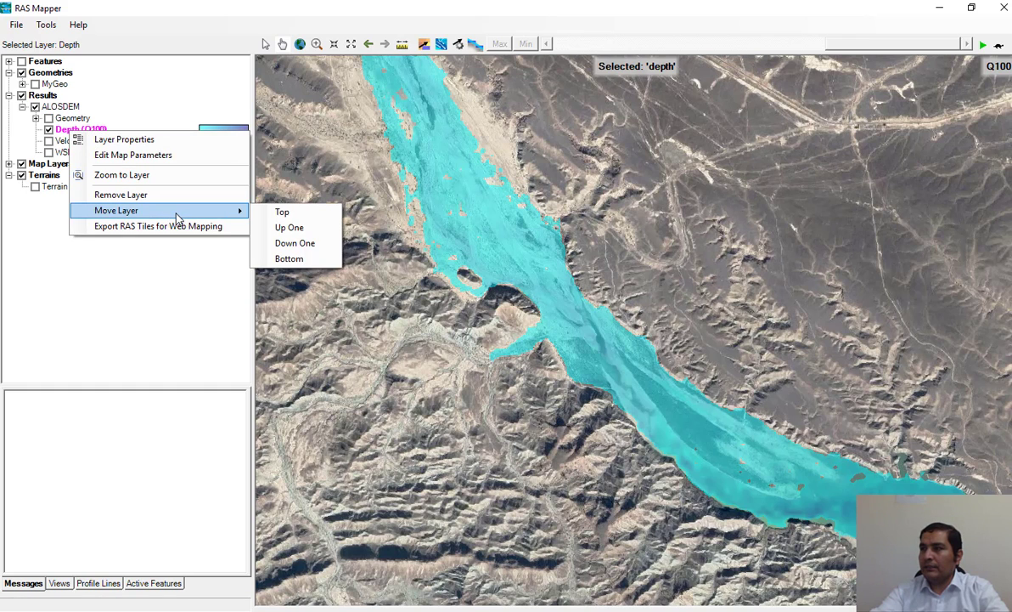
pyautogui.click(134, 155)
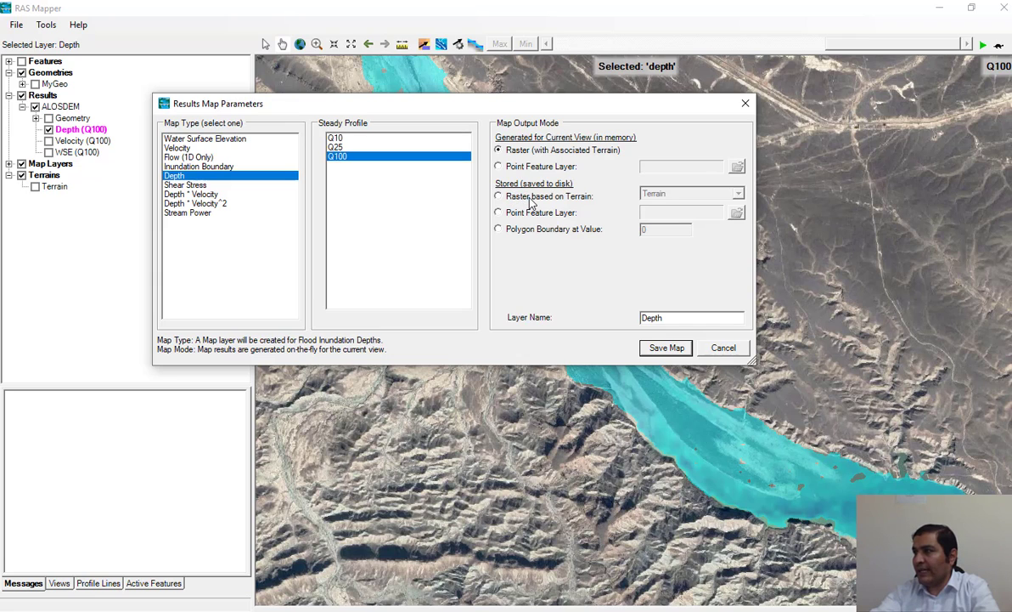
pyautogui.click(515, 195)
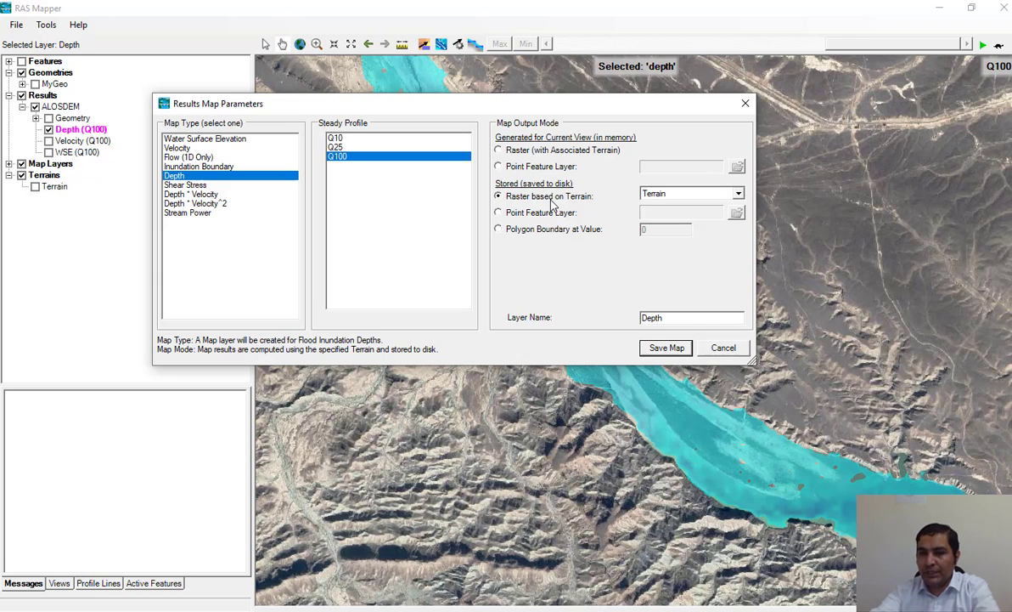
pyautogui.click(661, 351)
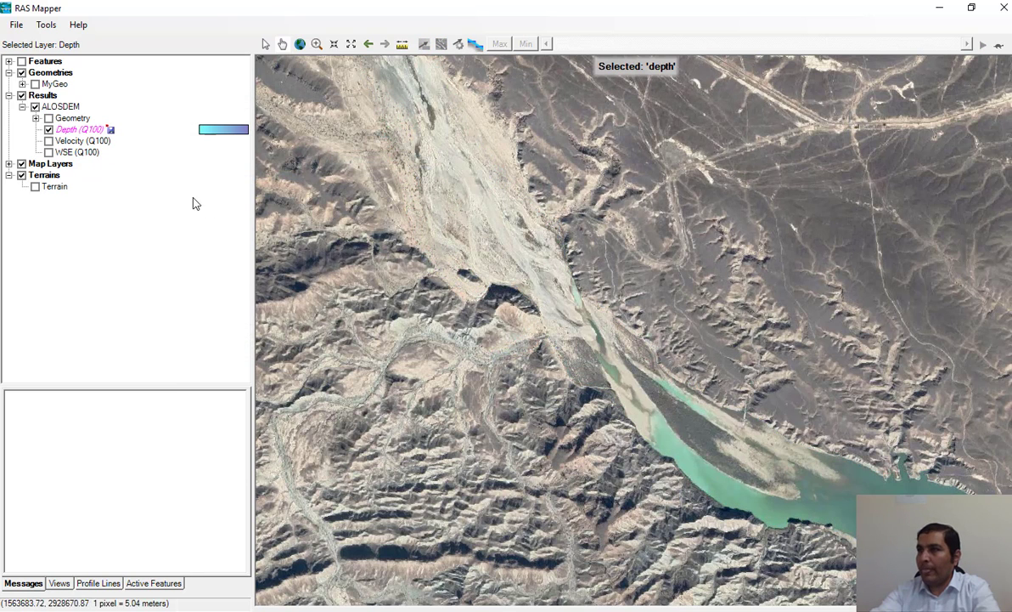
pyautogui.rightClick(78, 132)
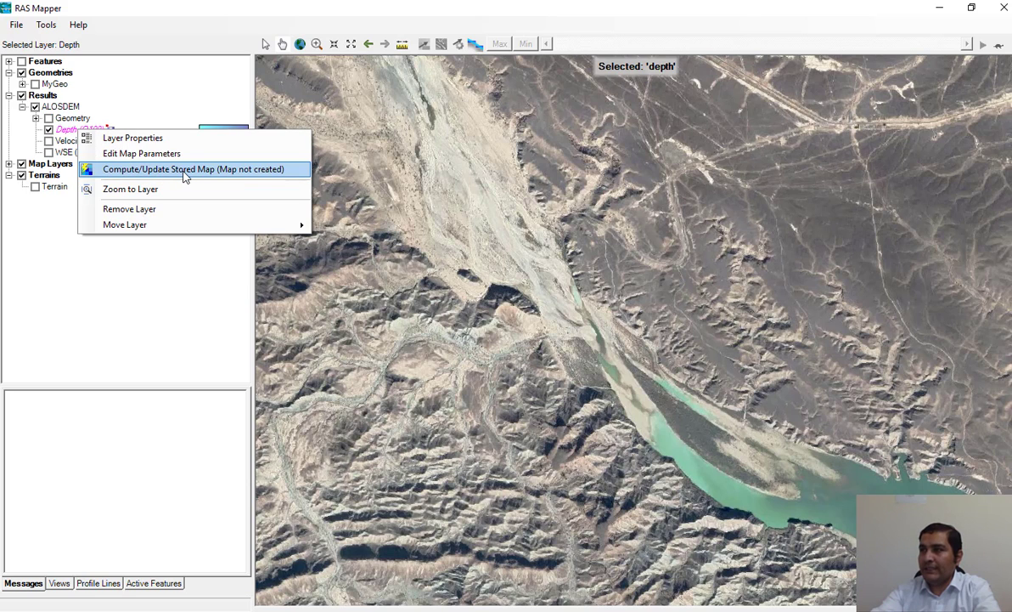
pyautogui.click(211, 173)
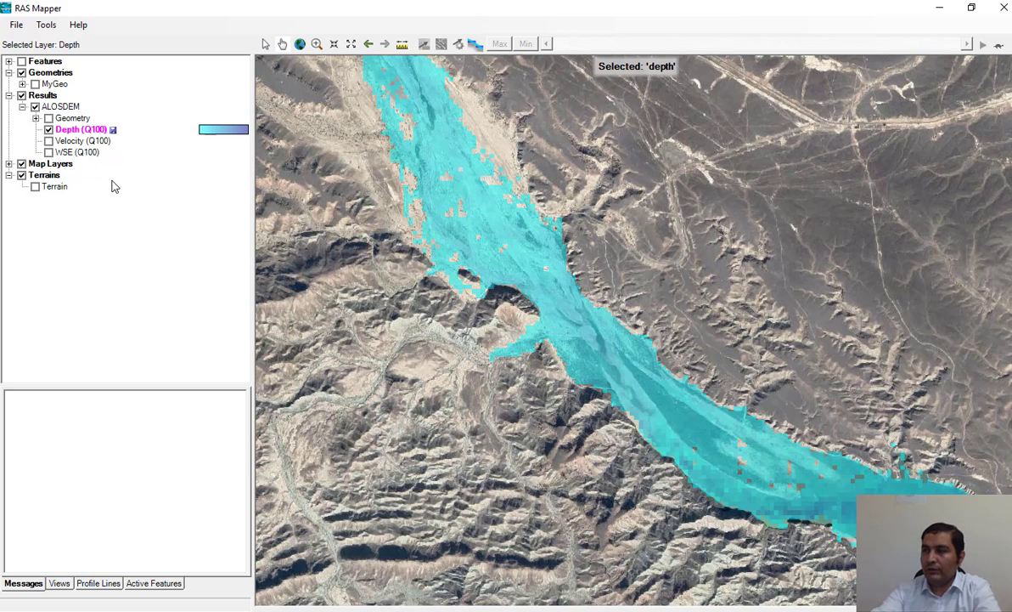
# Step: Display WSE (Q100) in place of Depth (Q100) and make WSE the selected layer
pyautogui.click(48, 152)
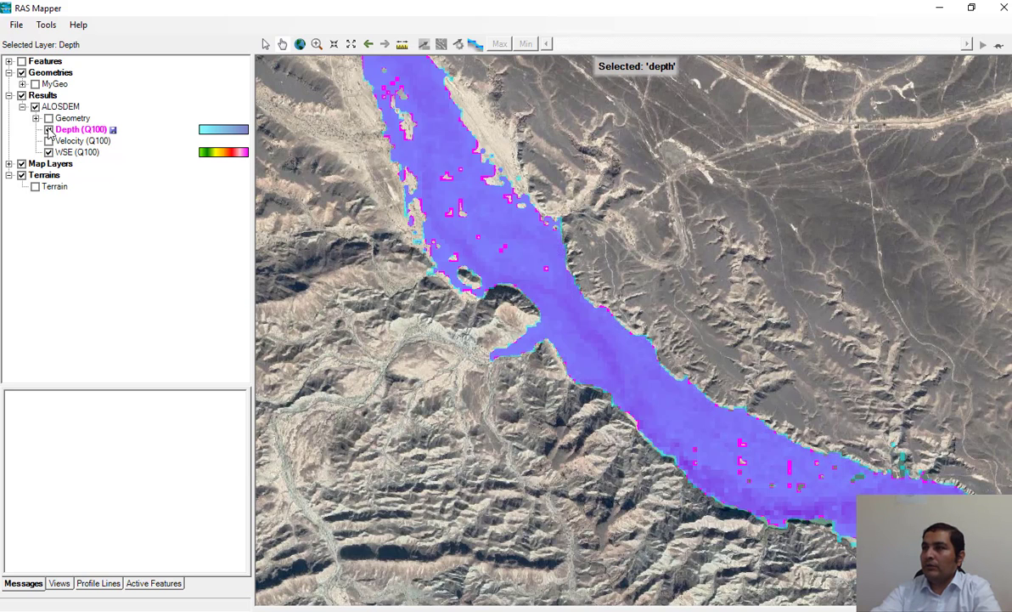
pyautogui.click(48, 130)
pyautogui.click(77, 152)
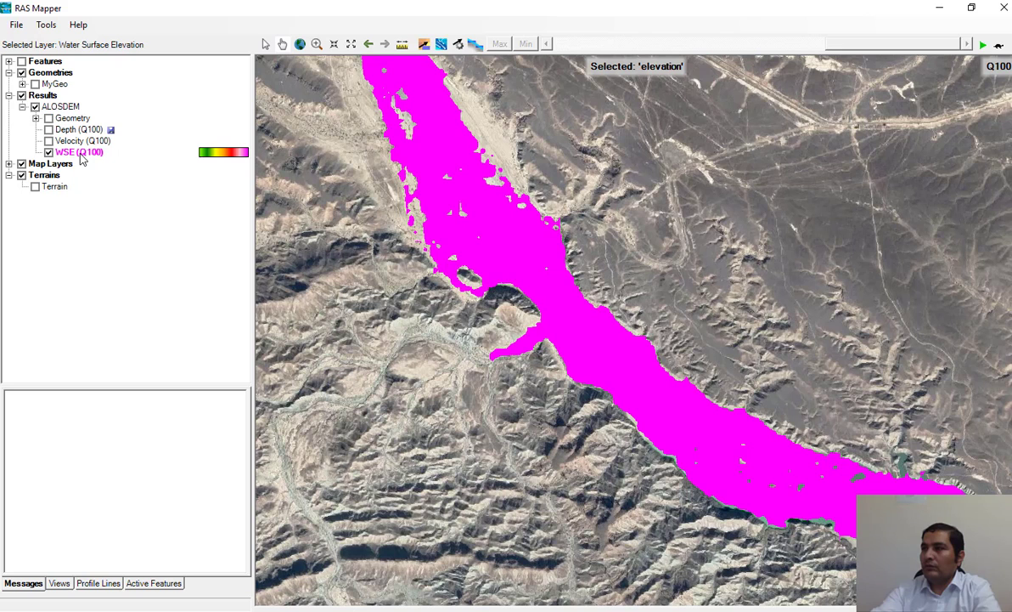
# Step: Try to save the WSE (Q100) map with its output mode set to a stored raster based on Terrain
pyautogui.rightClick(82, 158)
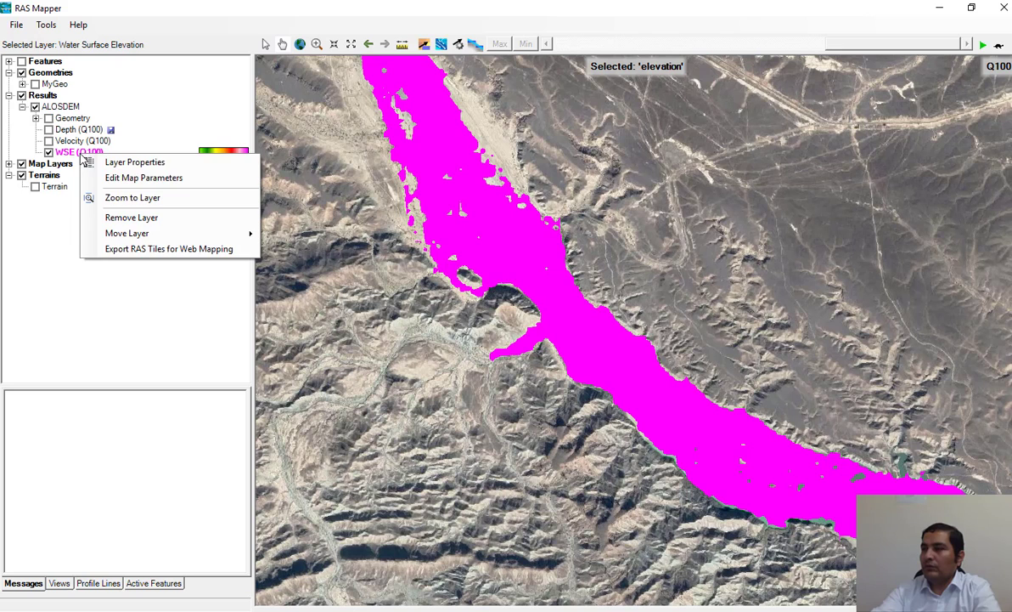
pyautogui.click(134, 180)
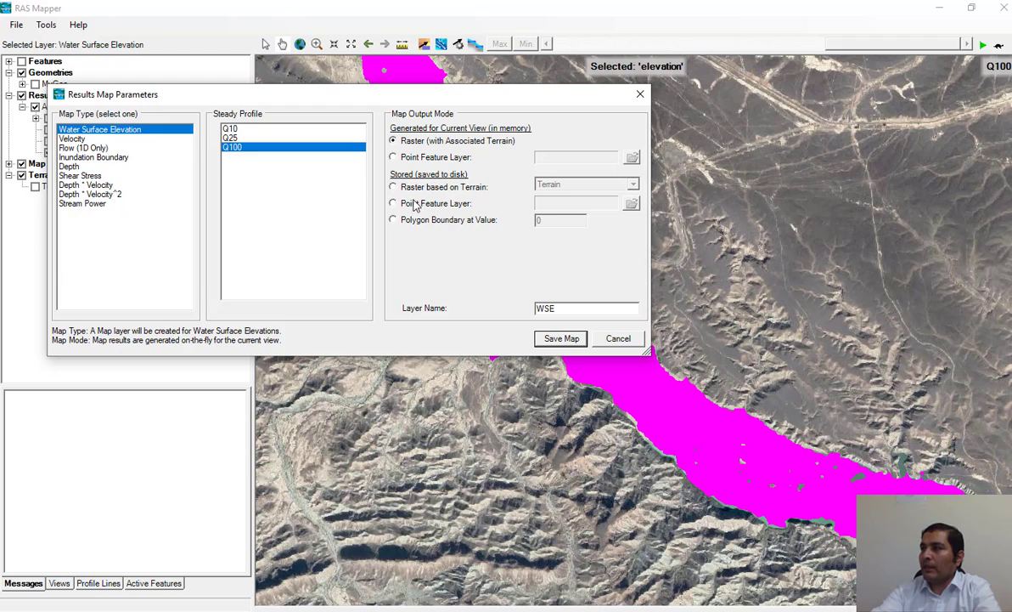
pyautogui.click(418, 189)
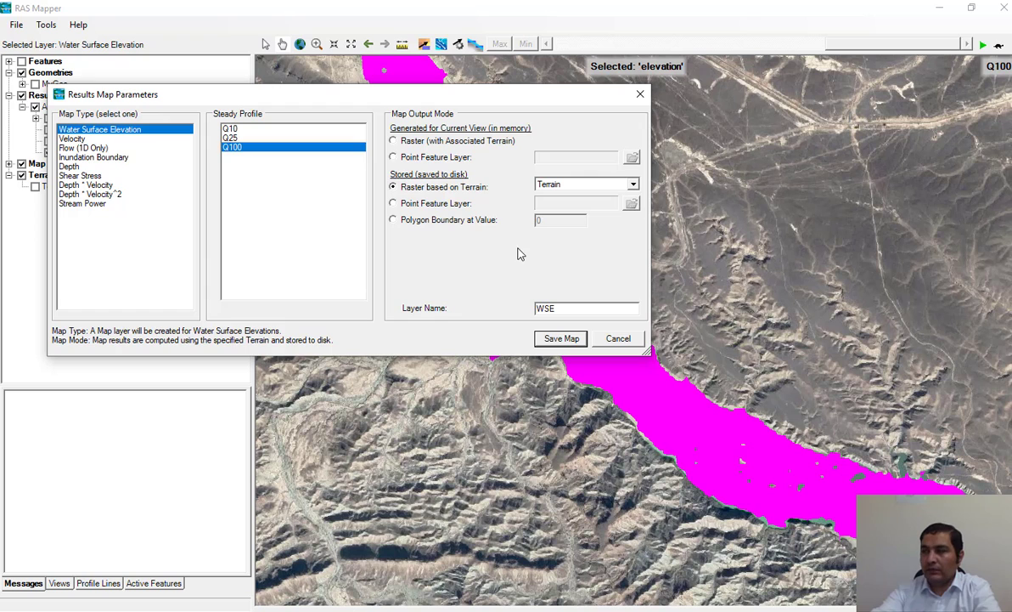
pyautogui.click(577, 338)
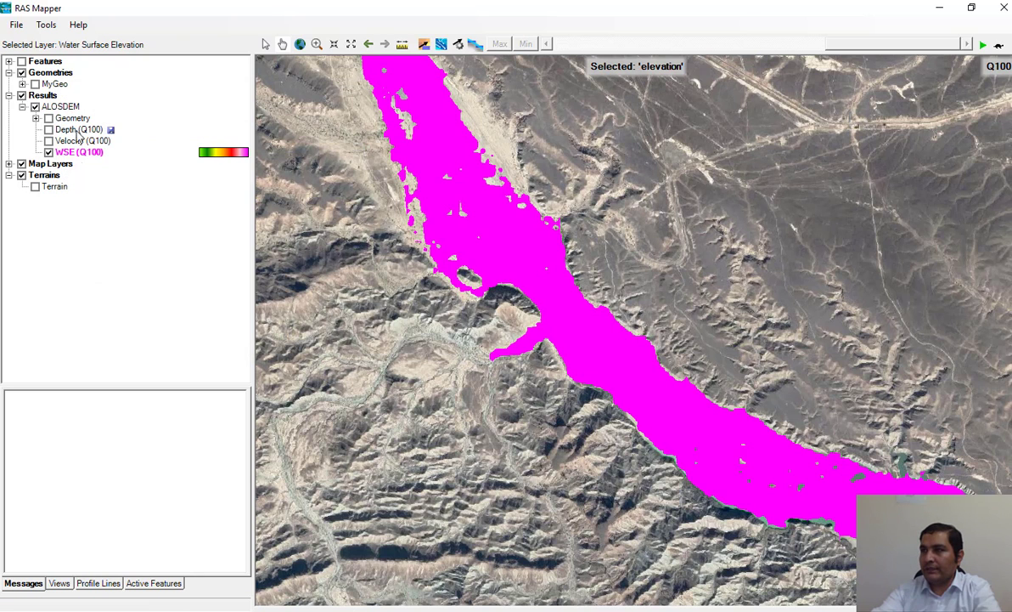
# Step: Change the WSE (Q100) layer's map type to Depth * Velocity for the Q100 profile and save the map
pyautogui.rightClick(76, 158)
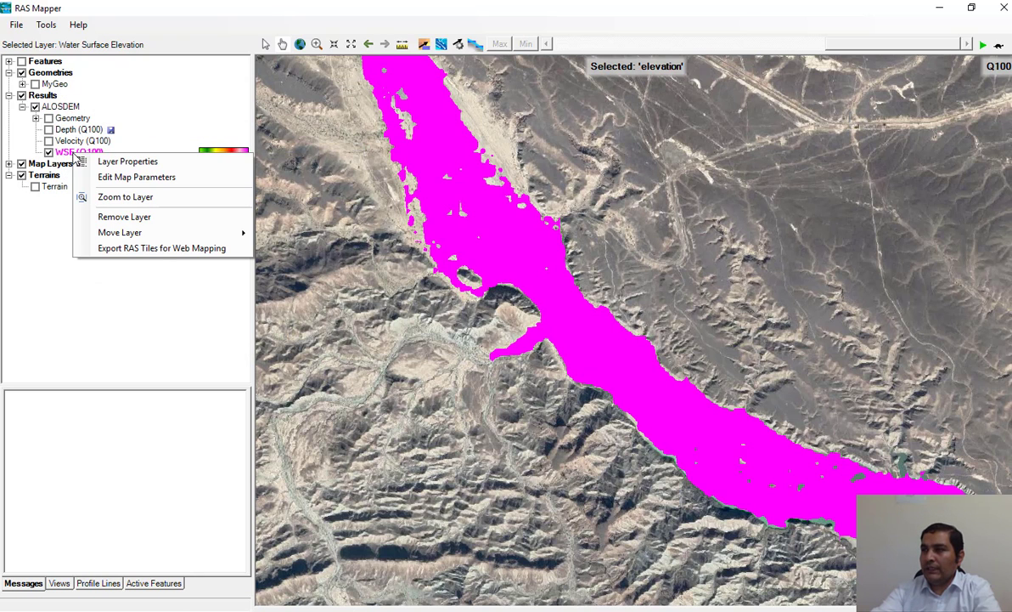
pyautogui.click(136, 177)
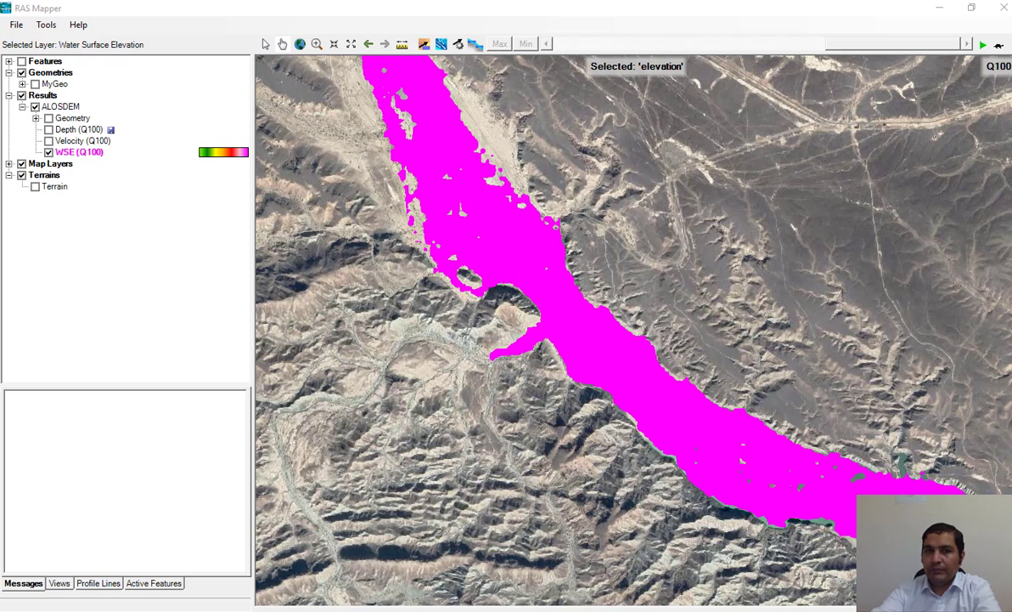
pyautogui.moveTo(1, 100); pyautogui.dragTo(494, 100)
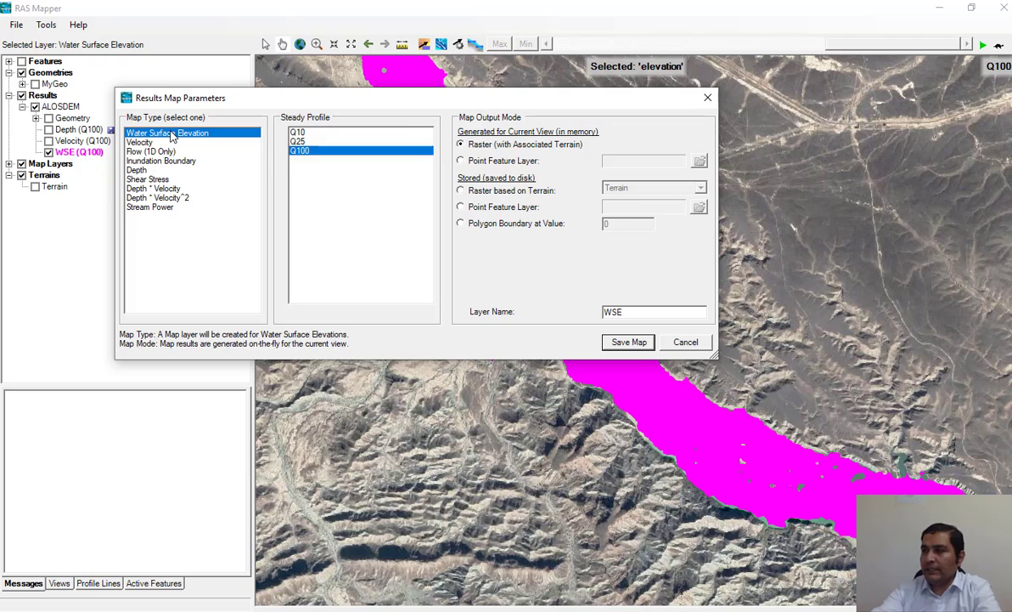
pyautogui.click(168, 161)
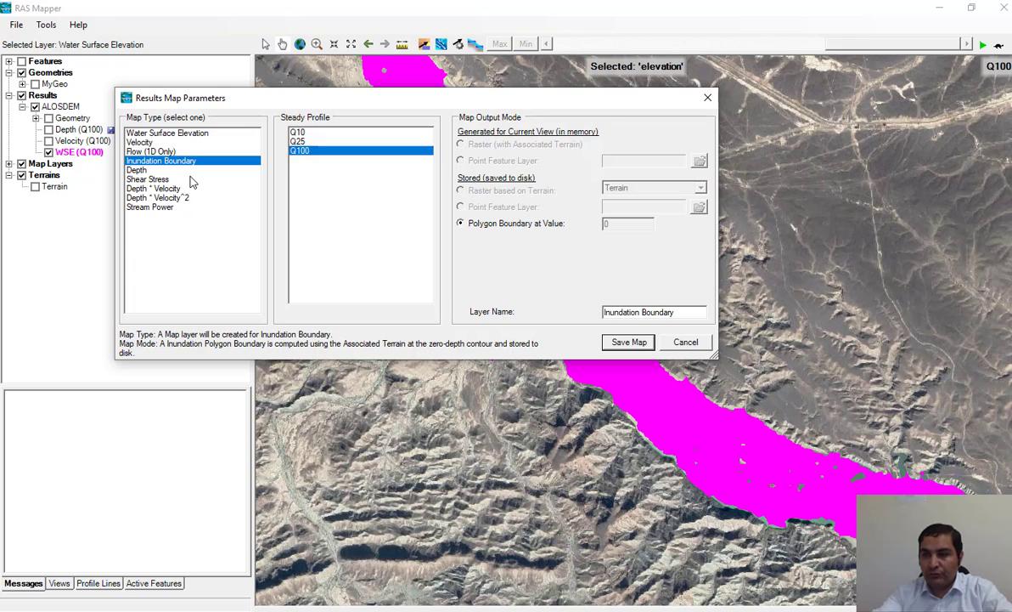
pyautogui.click(146, 170)
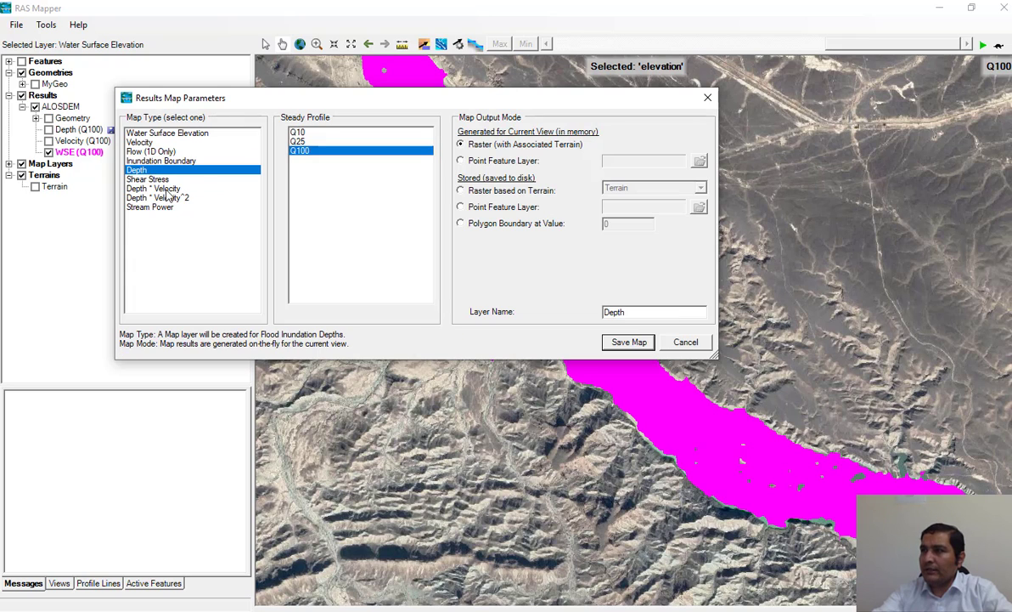
pyautogui.click(138, 179)
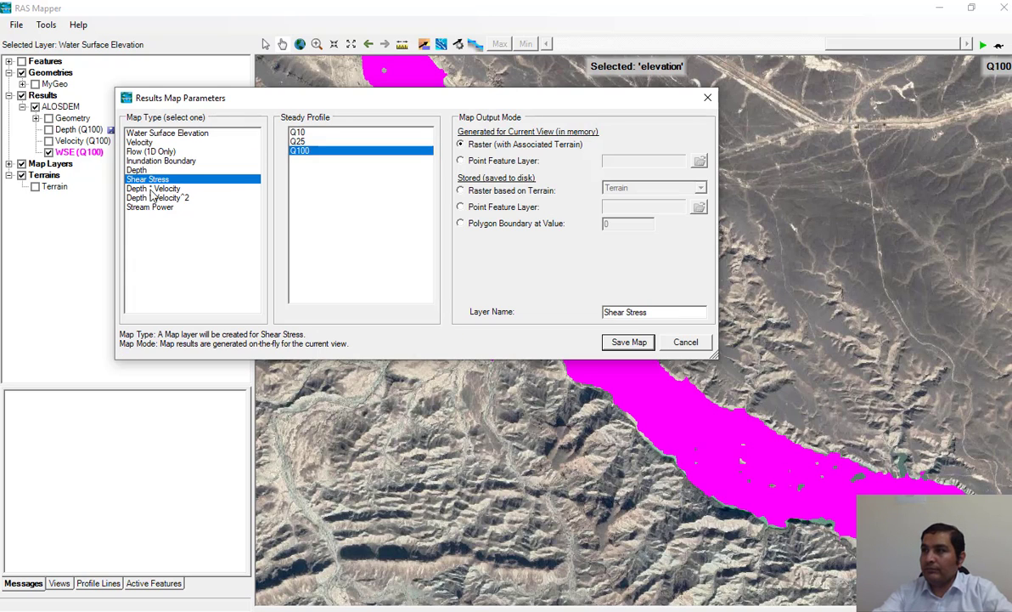
pyautogui.click(141, 188)
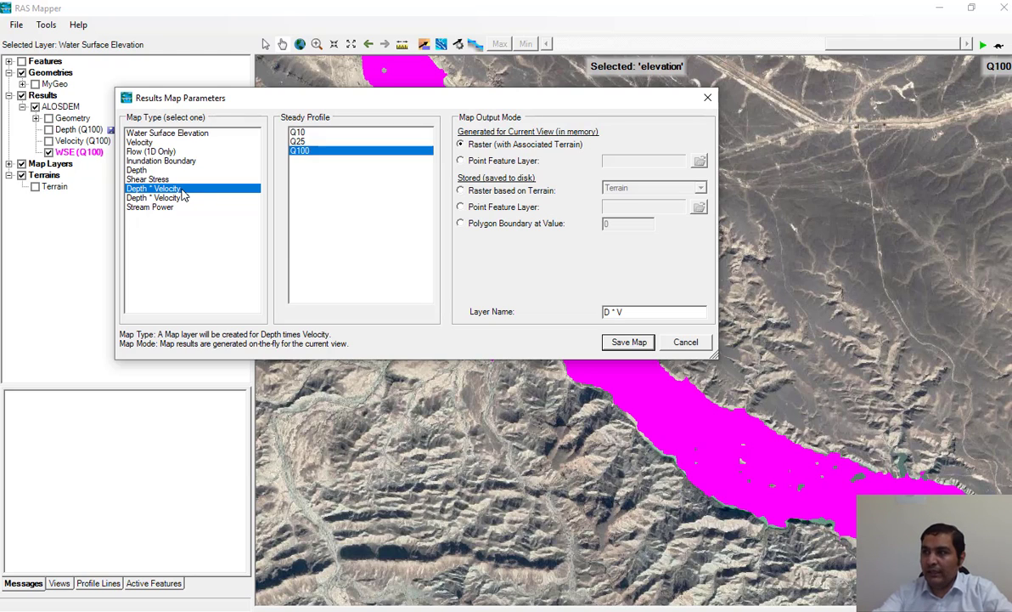
pyautogui.click(161, 198)
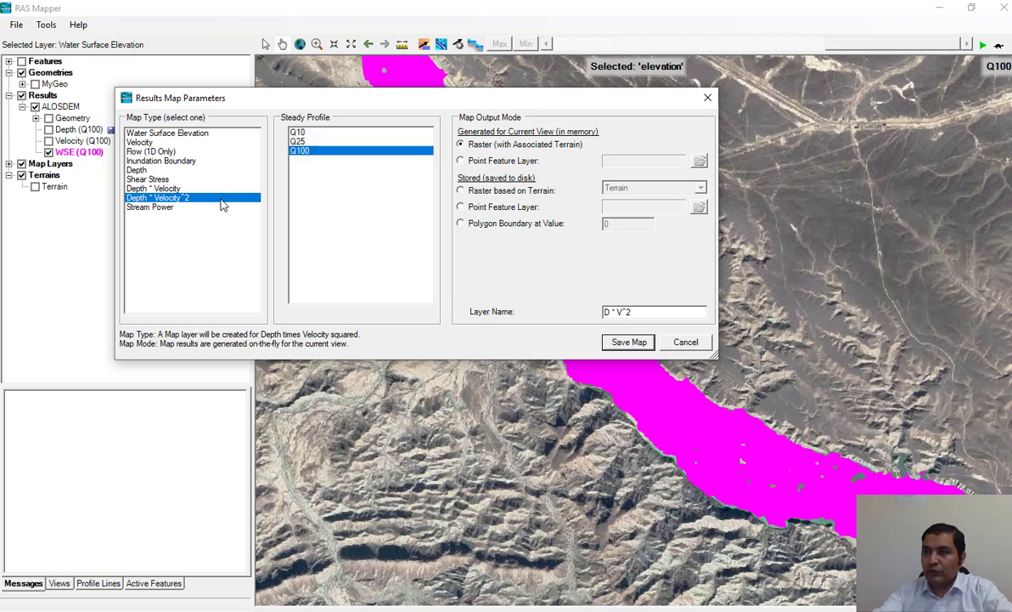
pyautogui.click(161, 208)
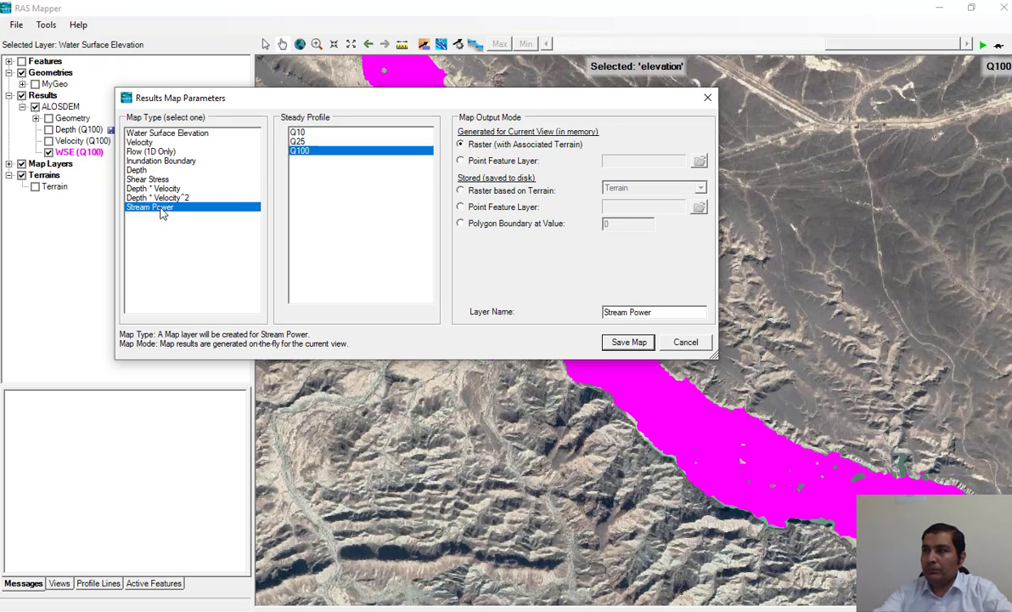
pyautogui.click(169, 188)
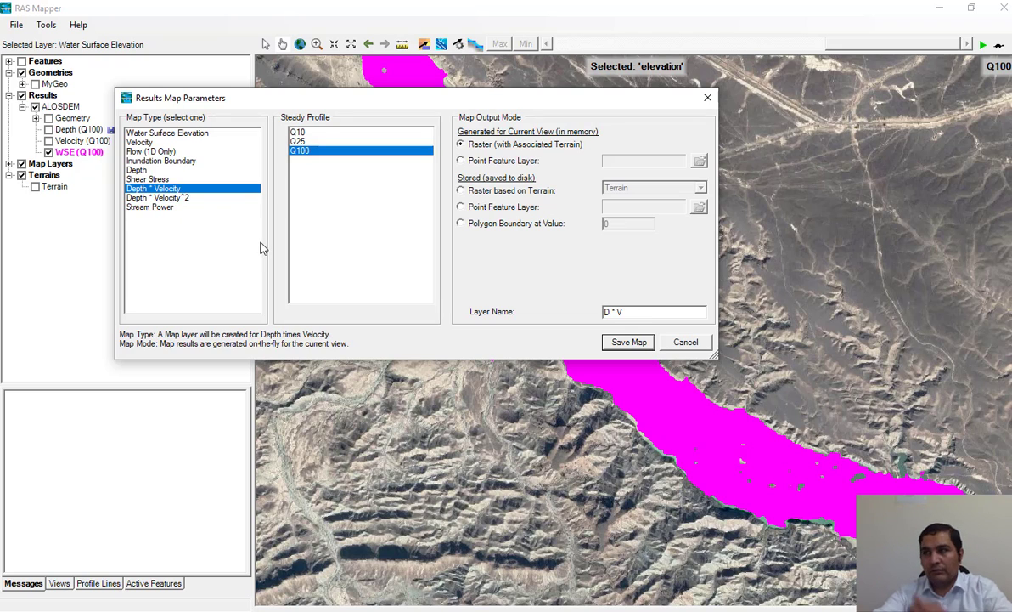
pyautogui.click(651, 343)
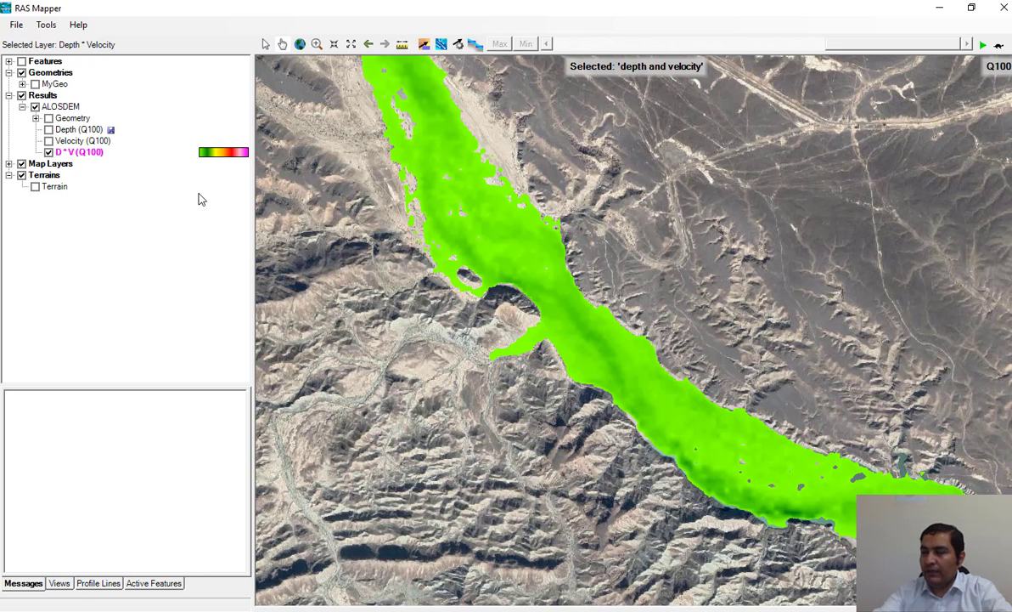
# Step: Recreate the D * V (Q100) layer's surface fill values with a maximum of 10 and apply them
pyautogui.scroll(-2, 482, 260)
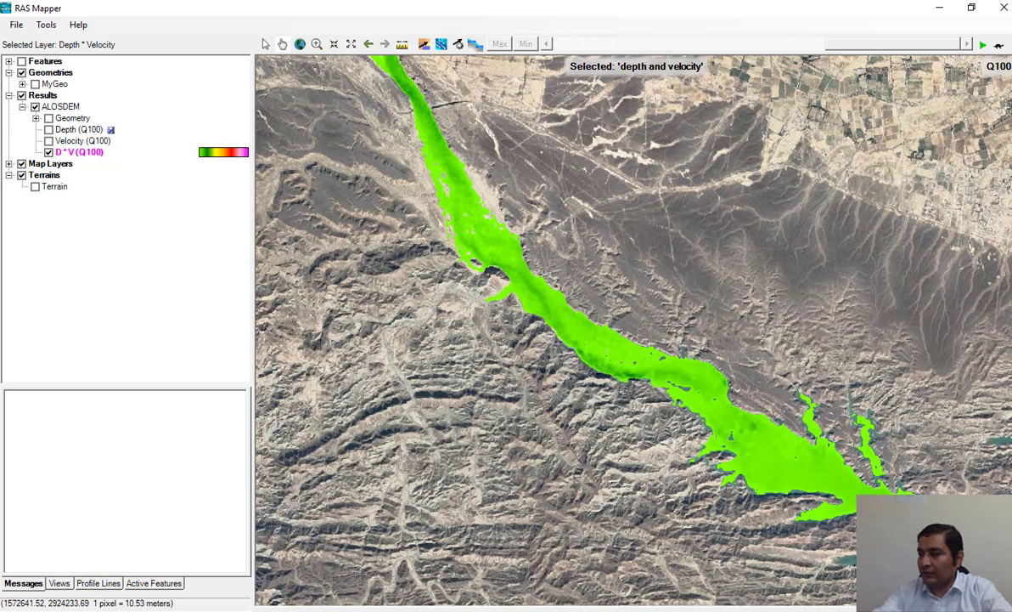
pyautogui.moveTo(628, 293); pyautogui.dragTo(579, 286)
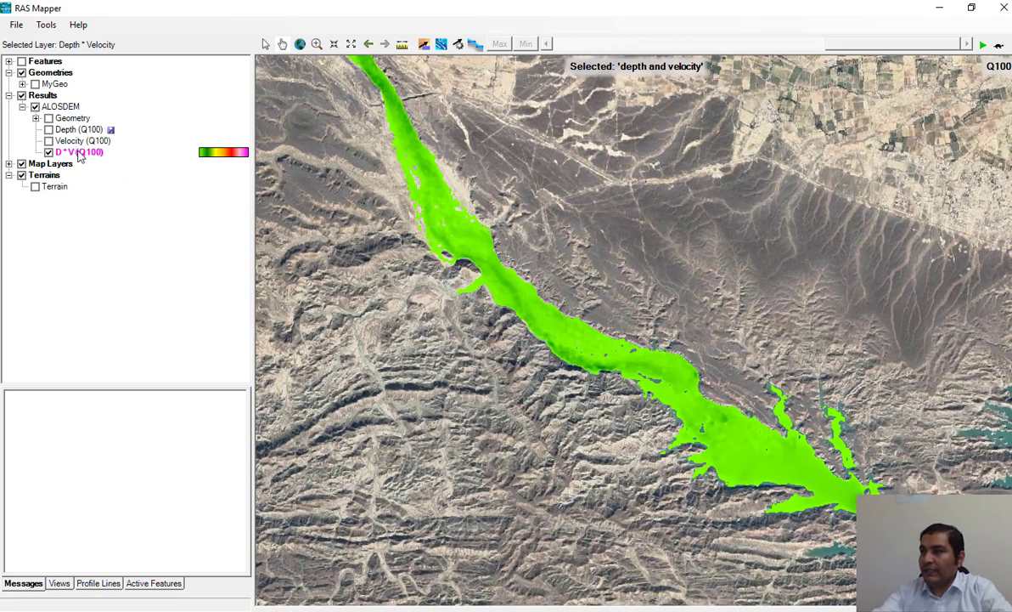
pyautogui.rightClick(80, 158)
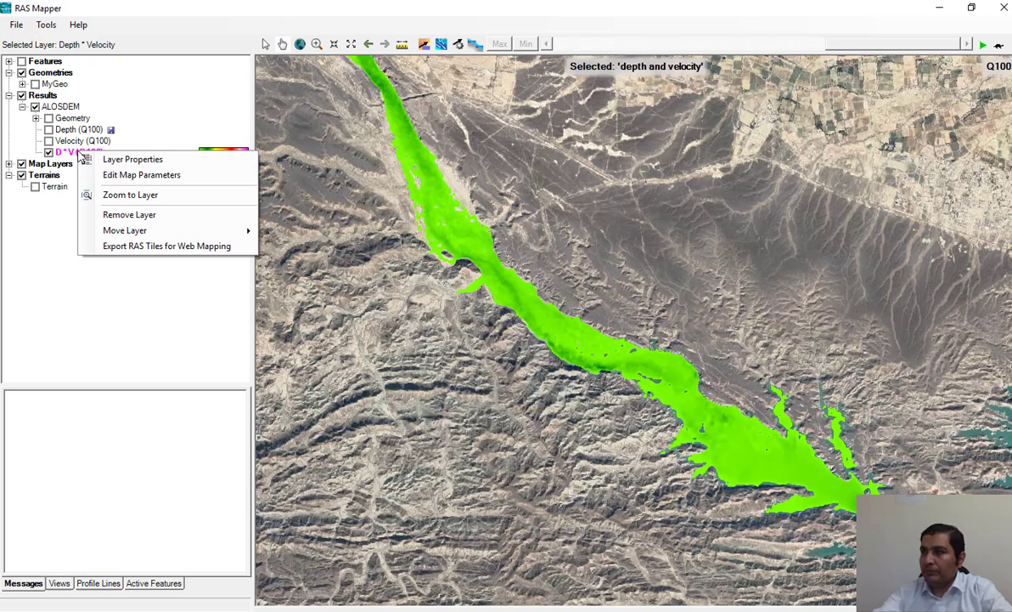
pyautogui.click(135, 160)
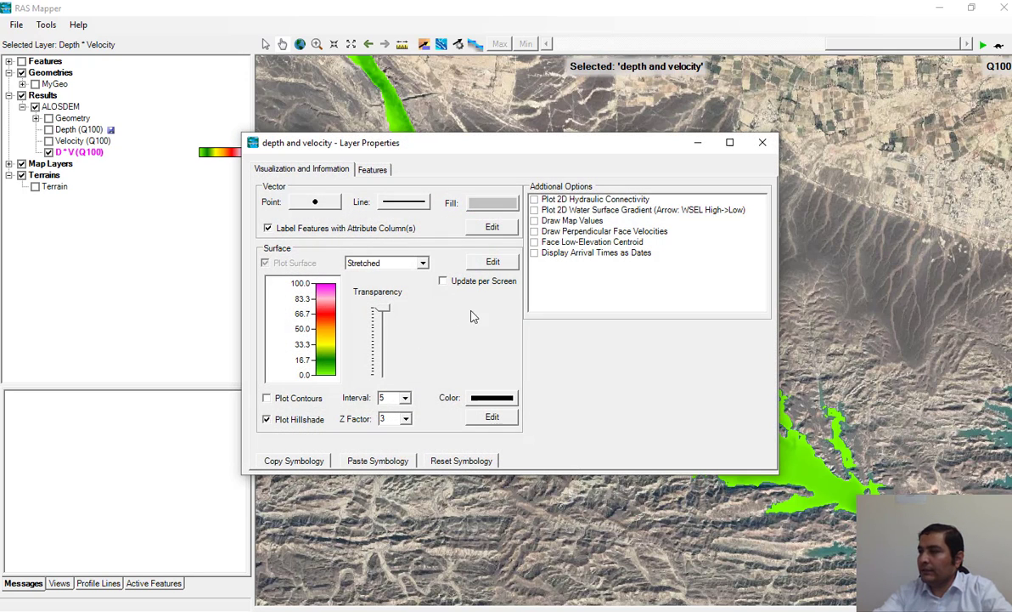
pyautogui.click(492, 263)
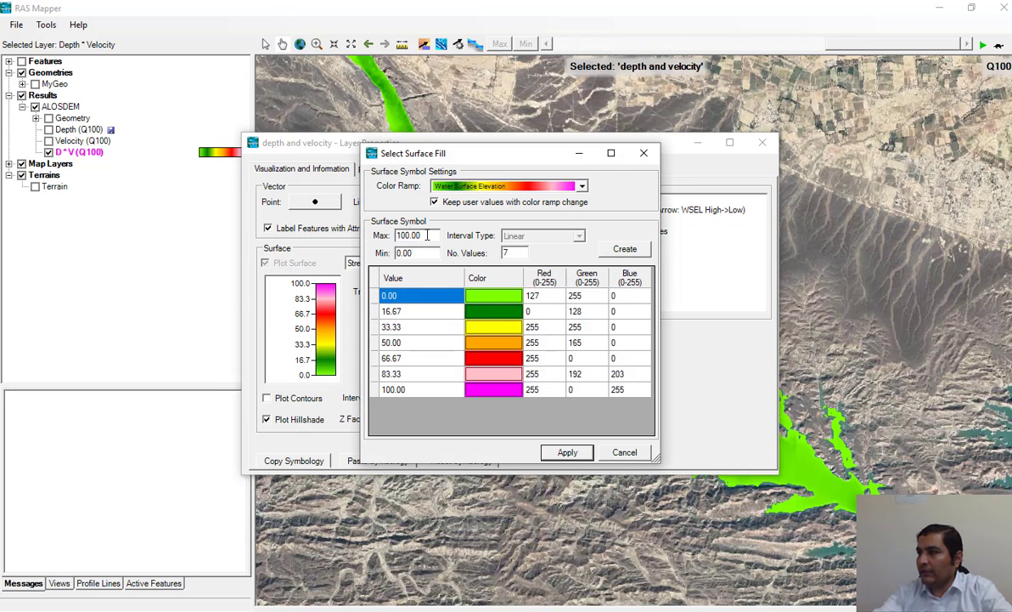
pyautogui.moveTo(428, 236); pyautogui.dragTo(342, 227)
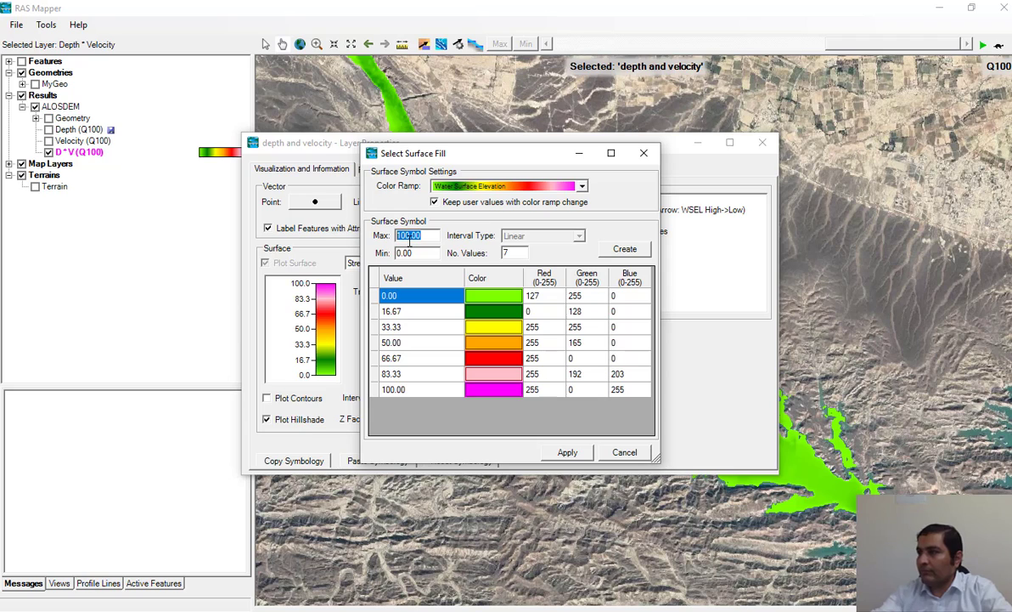
pyautogui.write('10')
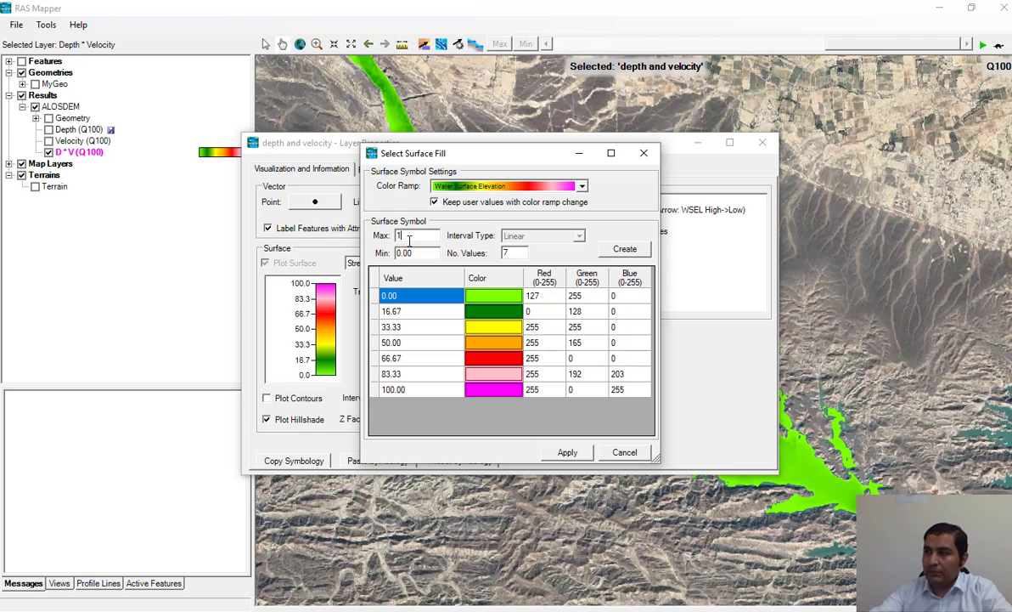
pyautogui.click(626, 251)
pyautogui.click(568, 452)
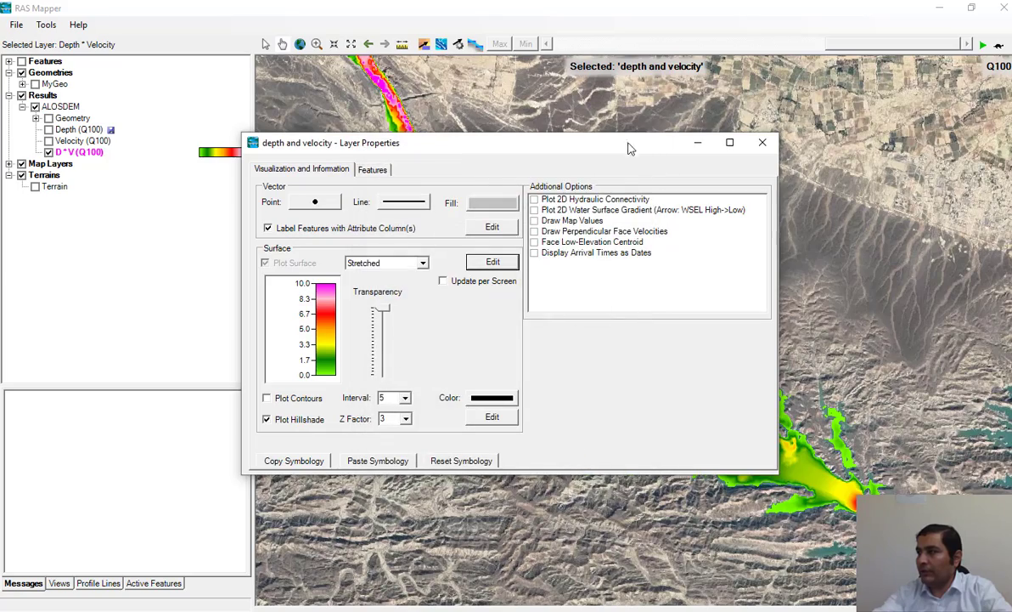
pyautogui.moveTo(637, 150); pyautogui.dragTo(480, 162)
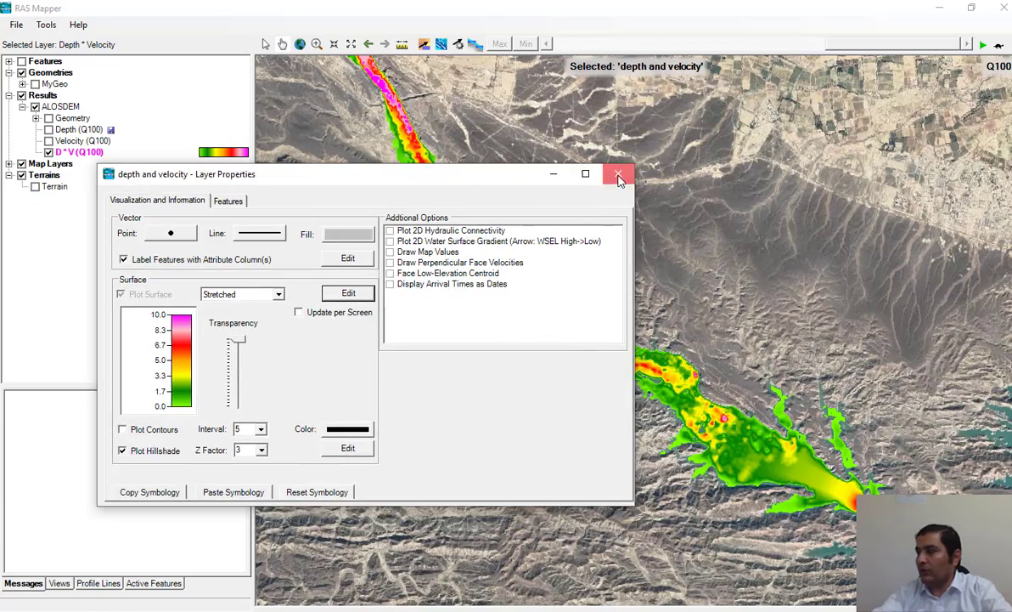
pyautogui.click(584, 154)
# Step: Inspect the D * V (Q100) values along the river and change the layer's surface display to Discrete
pyautogui.scroll(2, 505, 295)
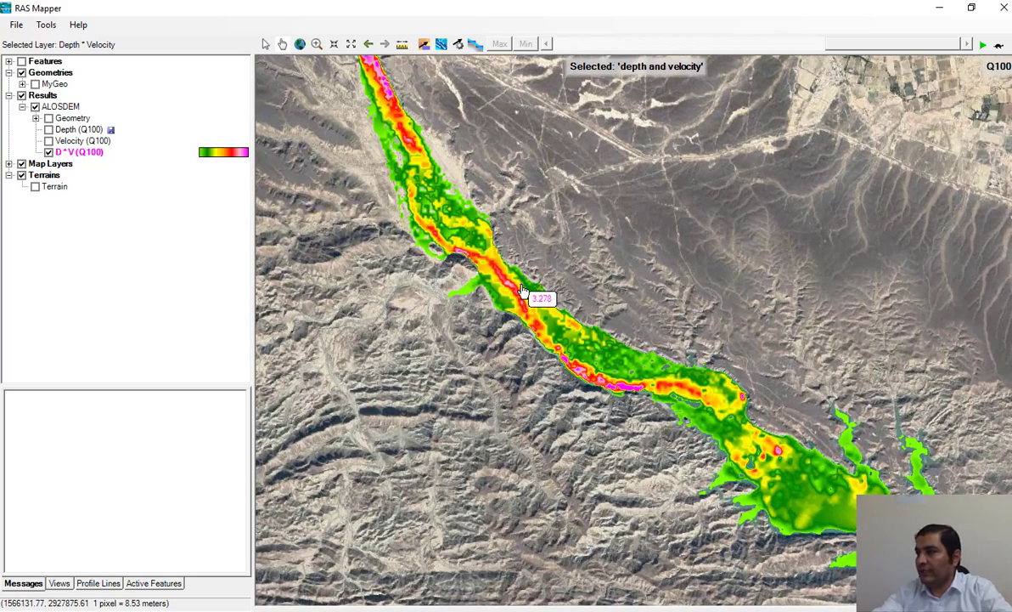
pyautogui.scroll(1, 527, 295)
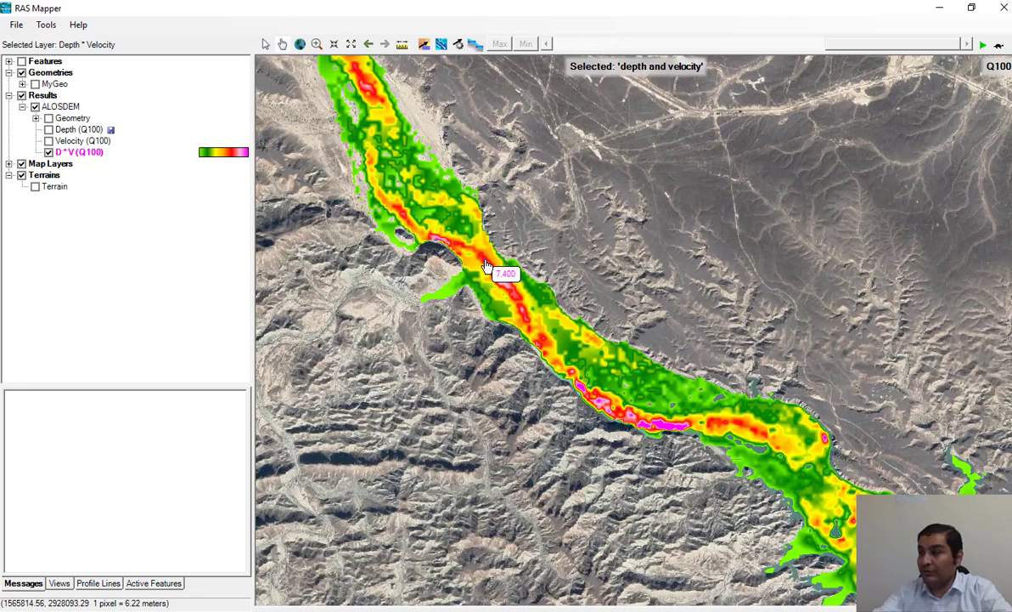
pyautogui.scroll(3, 536, 304)
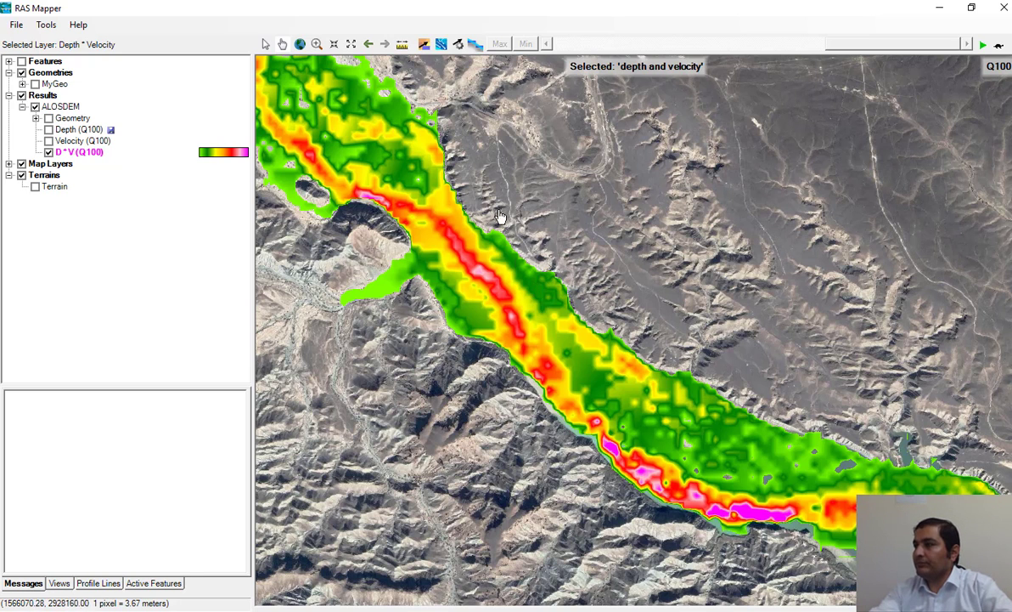
pyautogui.moveTo(504, 219); pyautogui.dragTo(609, 311)
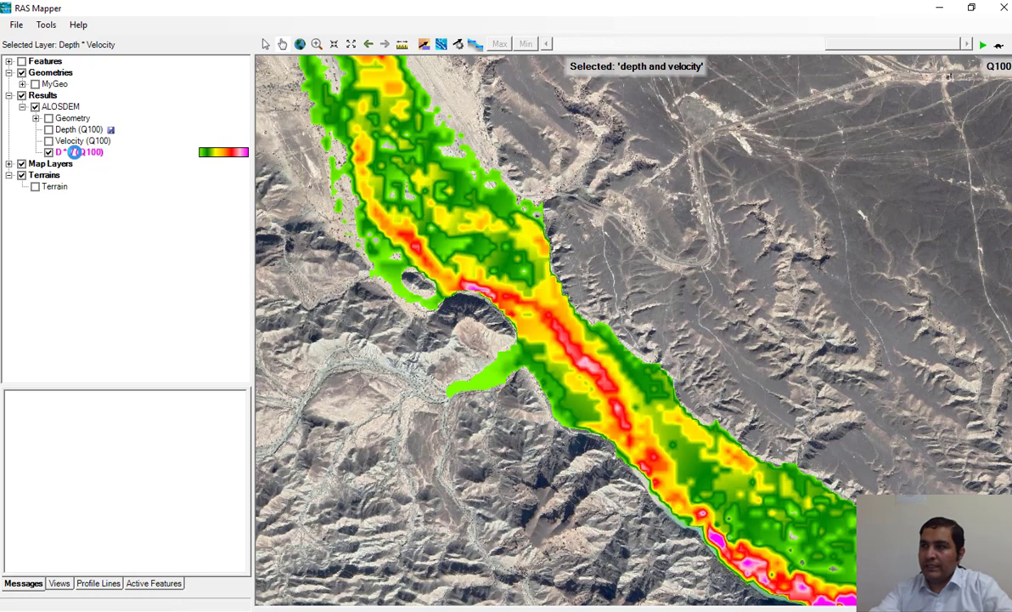
pyautogui.rightClick(75, 151)
pyautogui.click(167, 183)
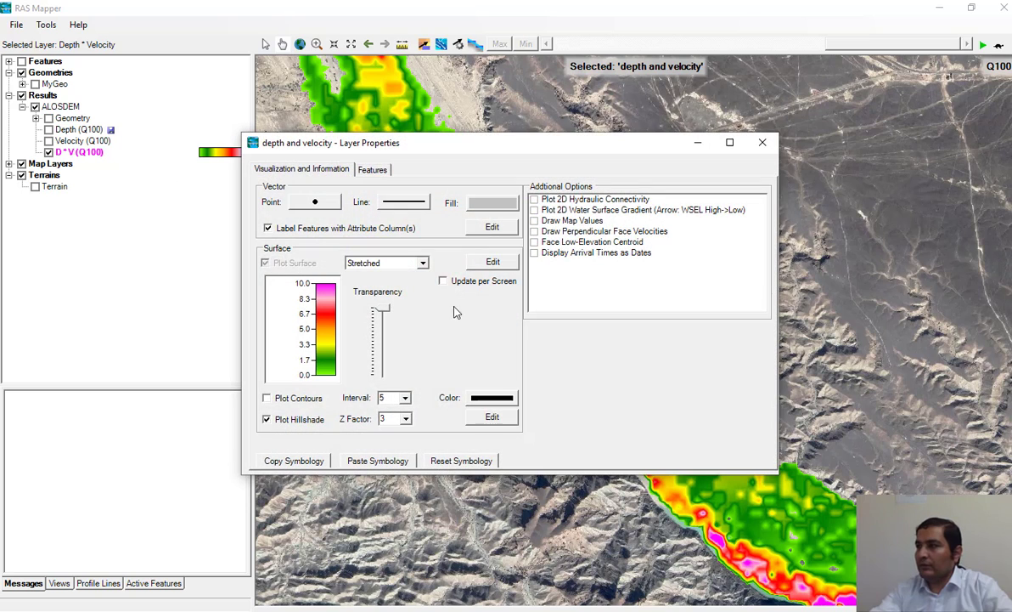
pyautogui.click(418, 263)
pyautogui.click(378, 286)
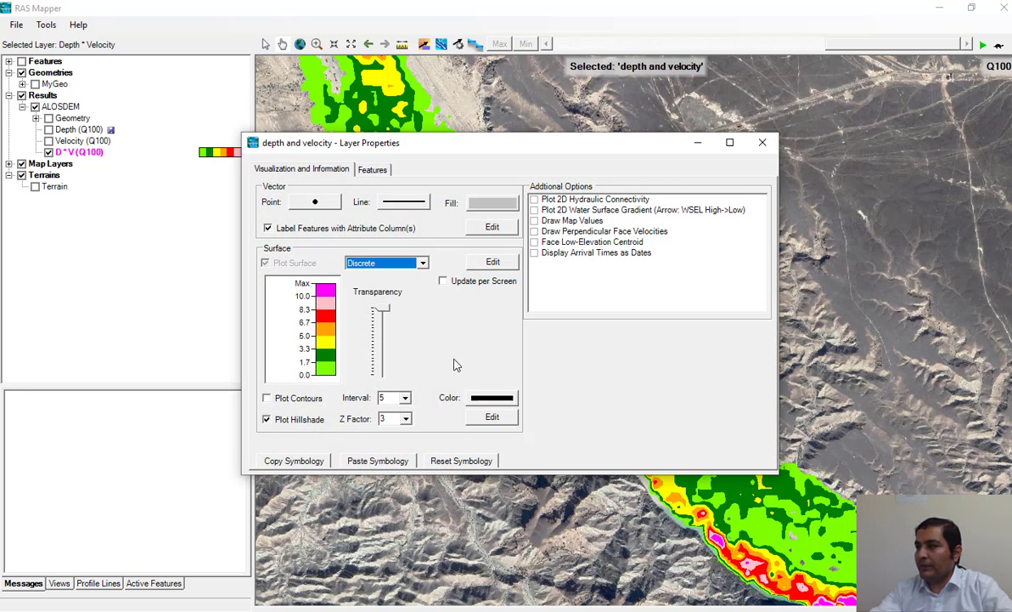
pyautogui.click(762, 143)
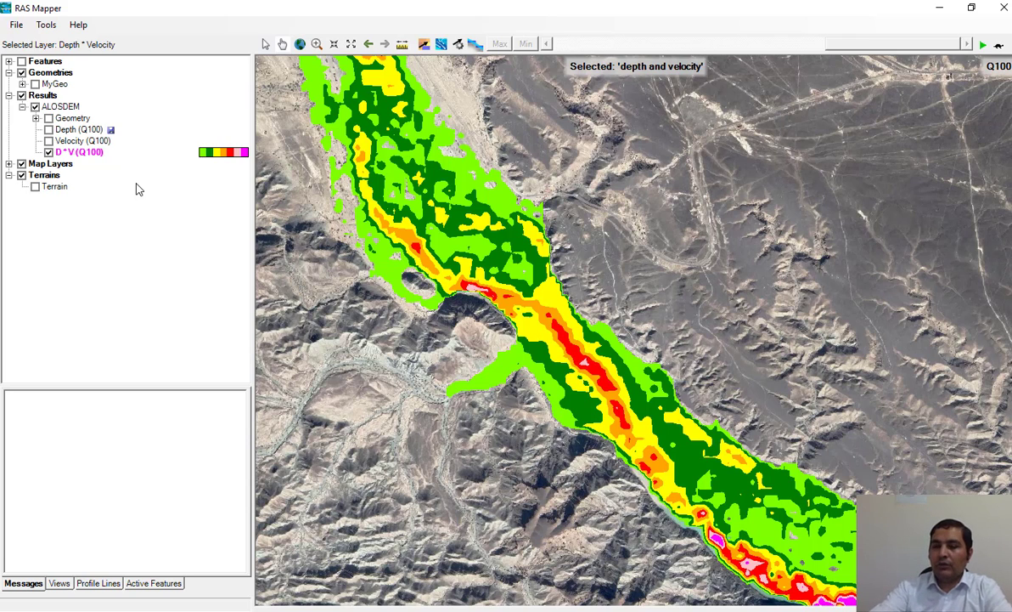
# Step: Change the D * V (Q100) layer's map type to Inundation Boundary, save the map, and compute the stored map
pyautogui.rightClick(78, 154)
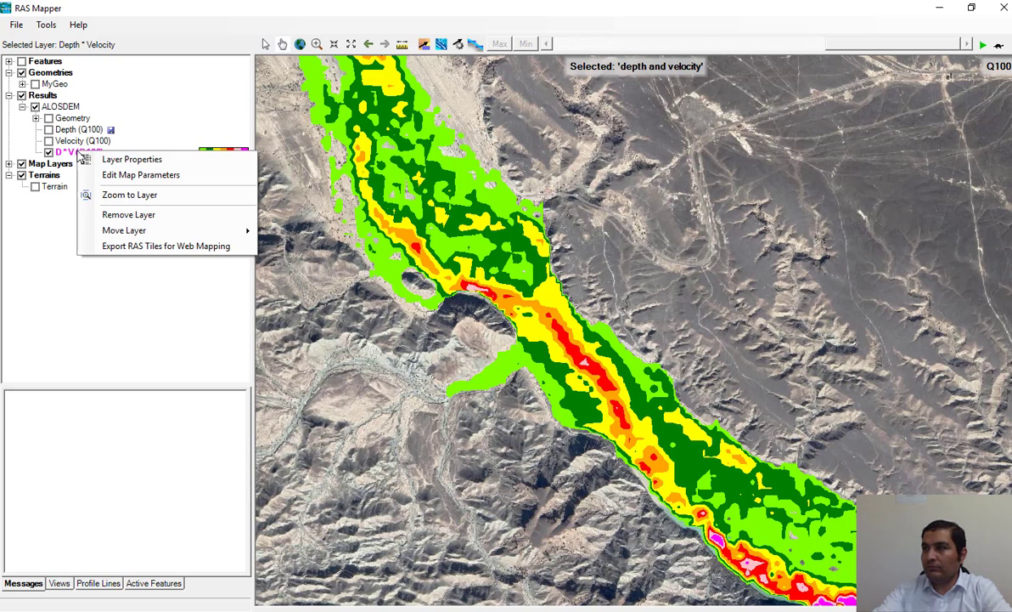
pyautogui.click(126, 174)
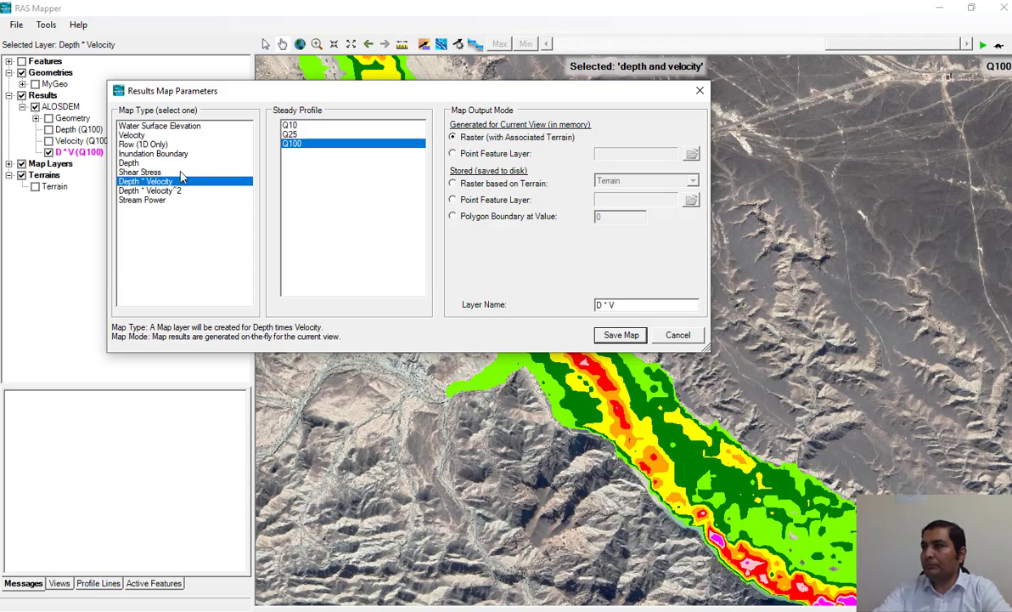
pyautogui.click(150, 154)
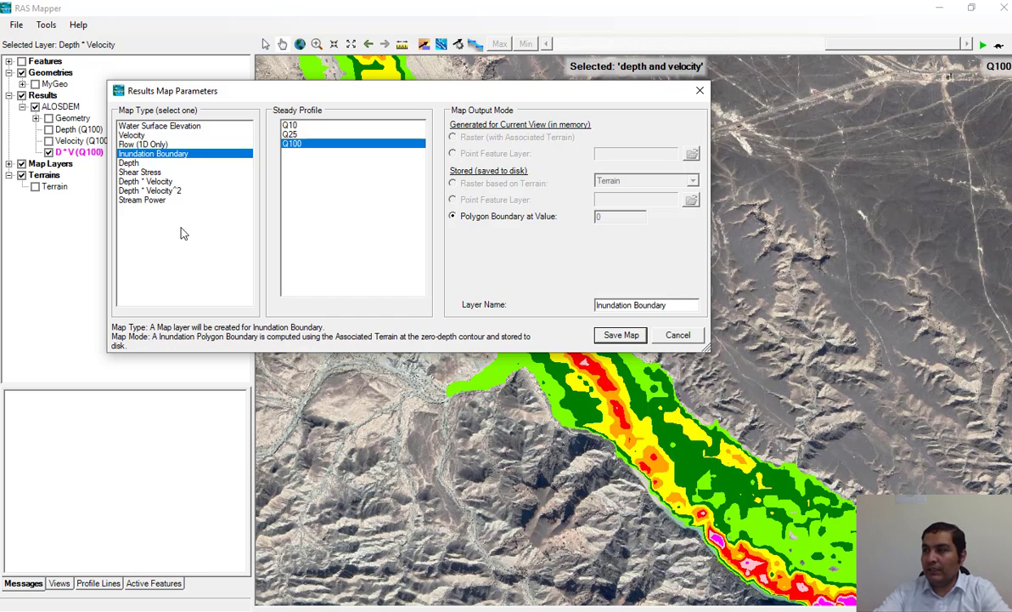
pyautogui.click(599, 332)
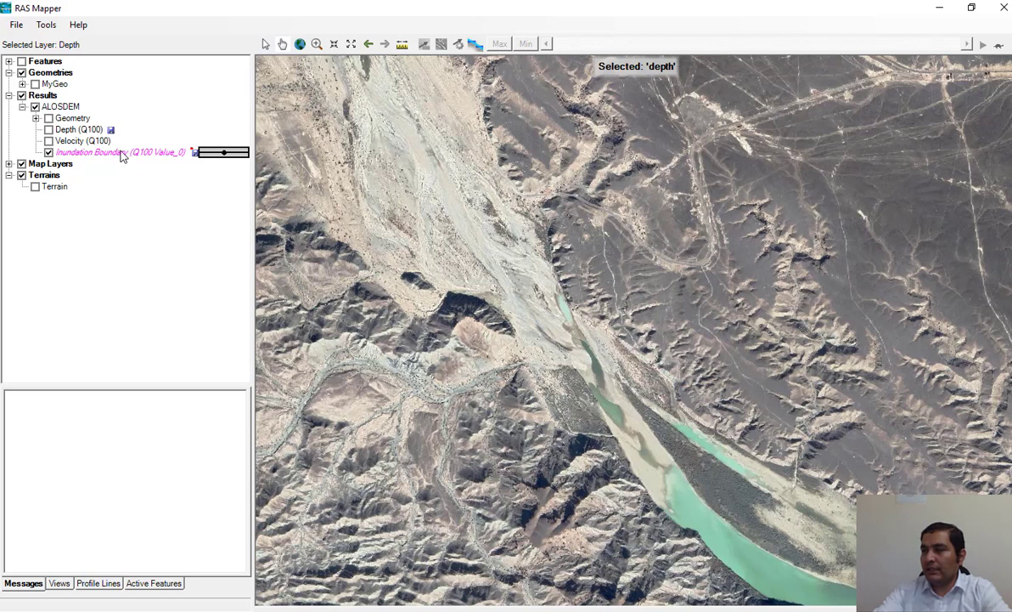
pyautogui.rightClick(123, 157)
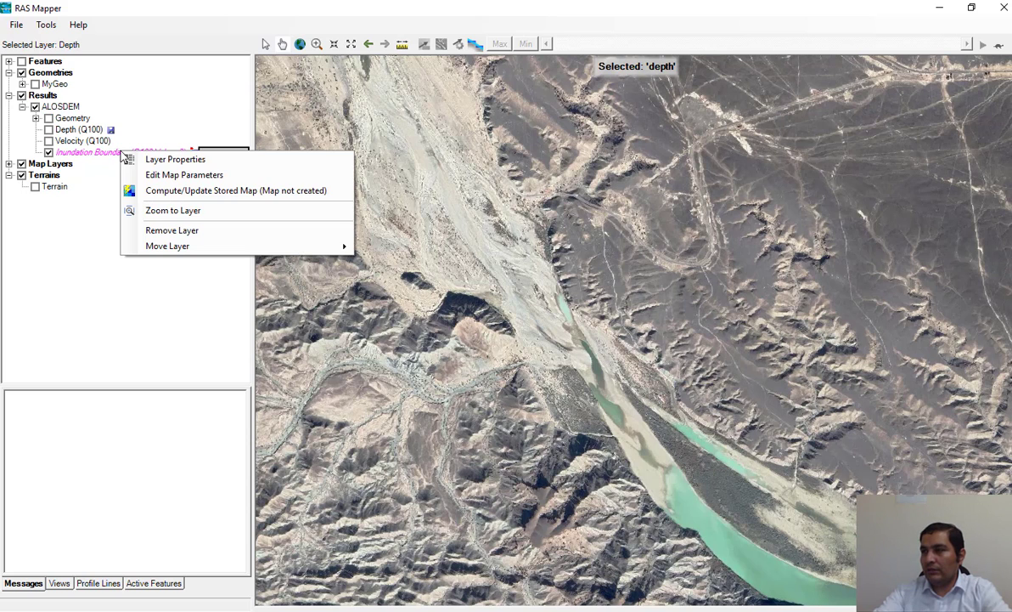
pyautogui.click(188, 192)
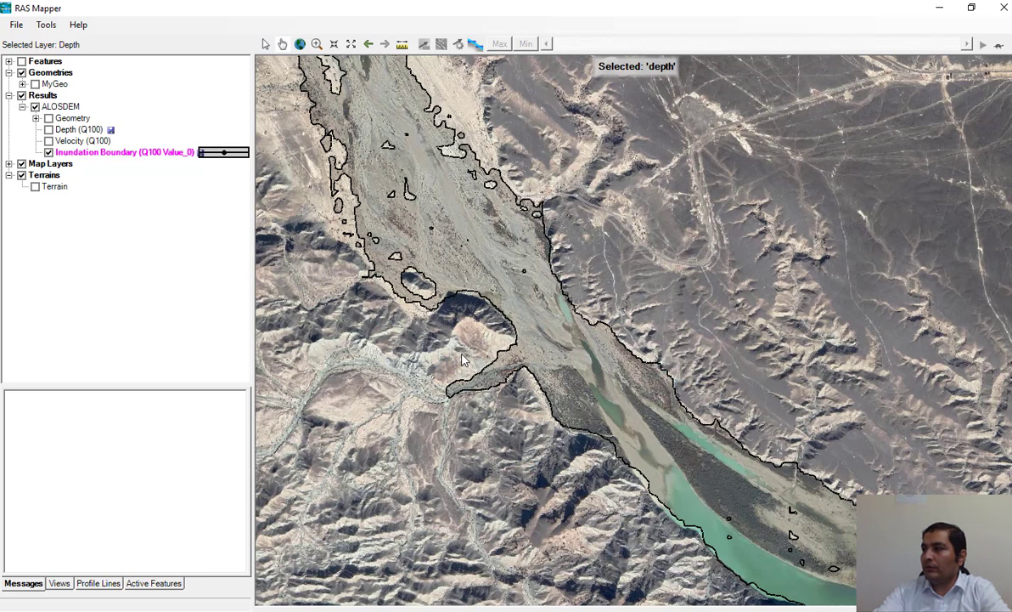
# Step: Export the Inundation Boundary (Q100) layer's features as the shapefile WSE_Extent100 in the Papers folder
pyautogui.scroll(-1, 457, 238)
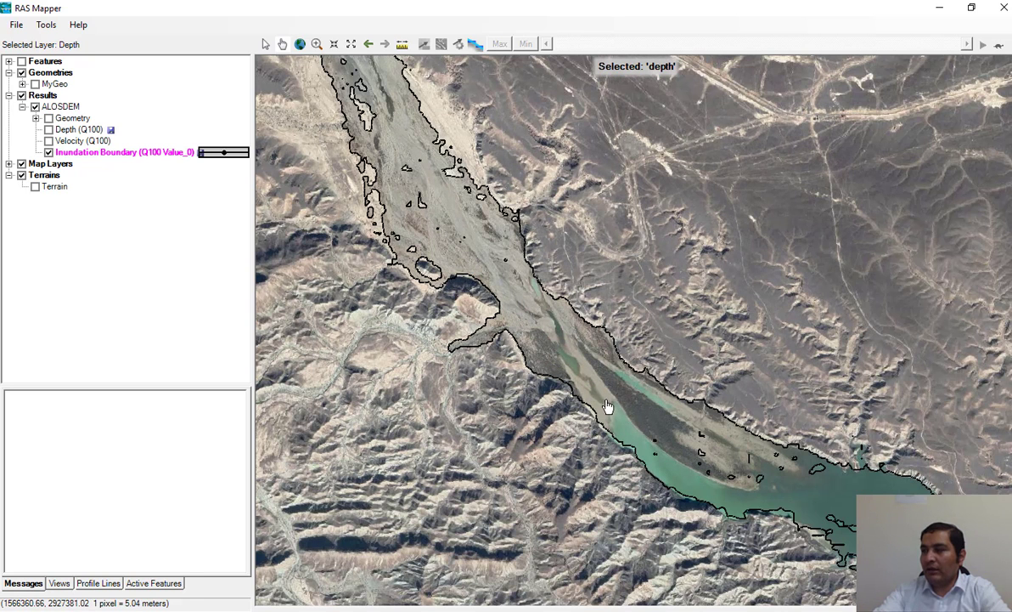
pyautogui.rightClick(120, 154)
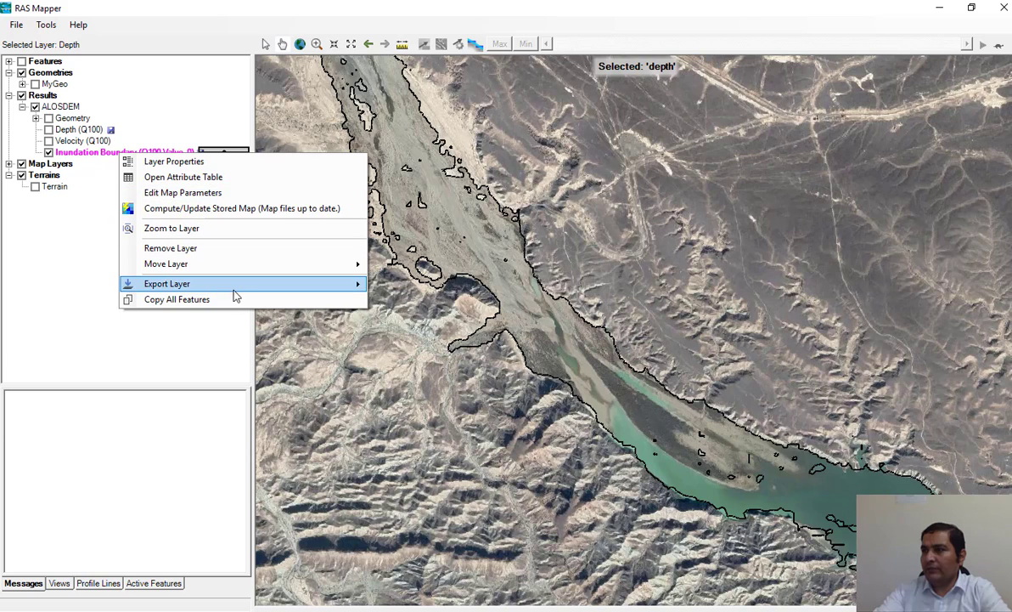
pyautogui.moveTo(238, 289)
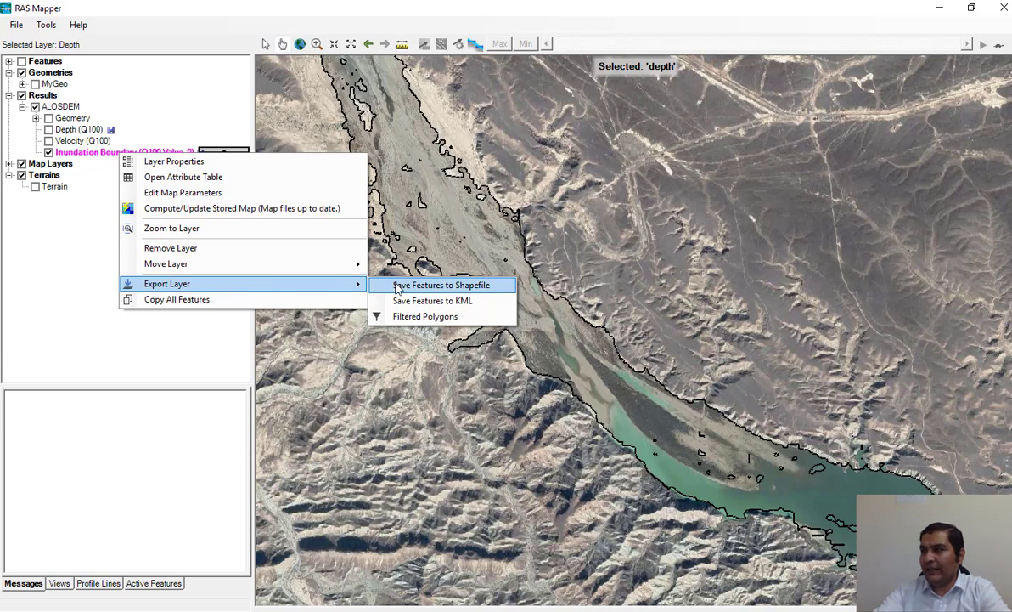
pyautogui.click(482, 288)
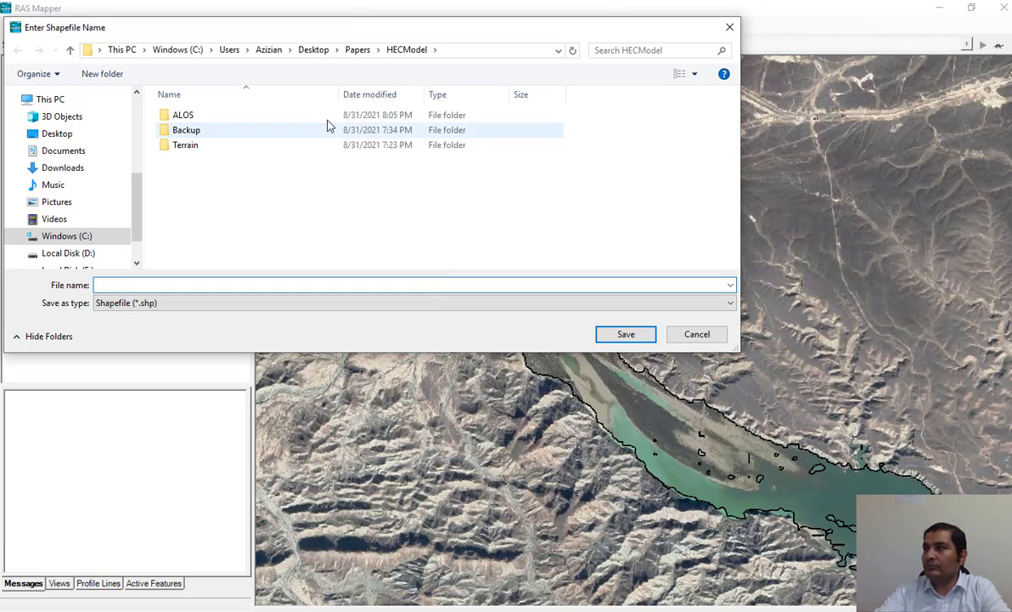
pyautogui.click(355, 49)
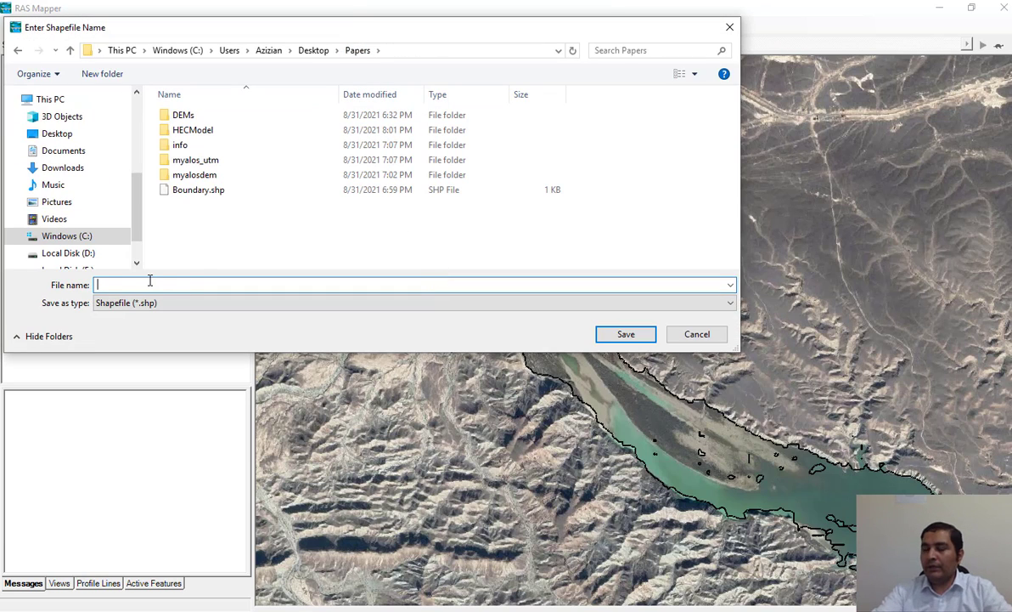
pyautogui.write('WSE_Extent')
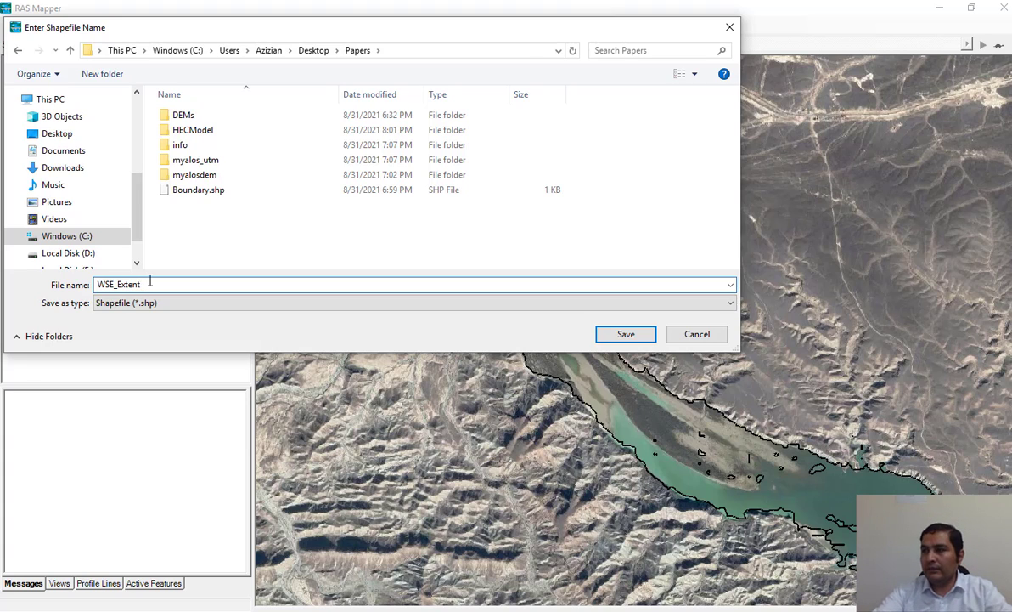
pyautogui.write('100')
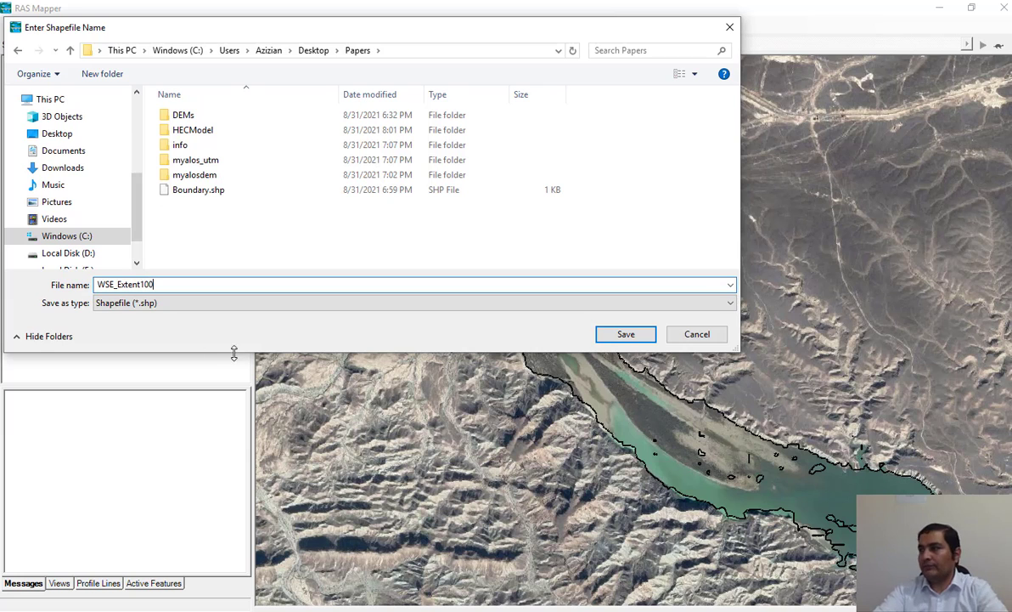
pyautogui.click(626, 334)
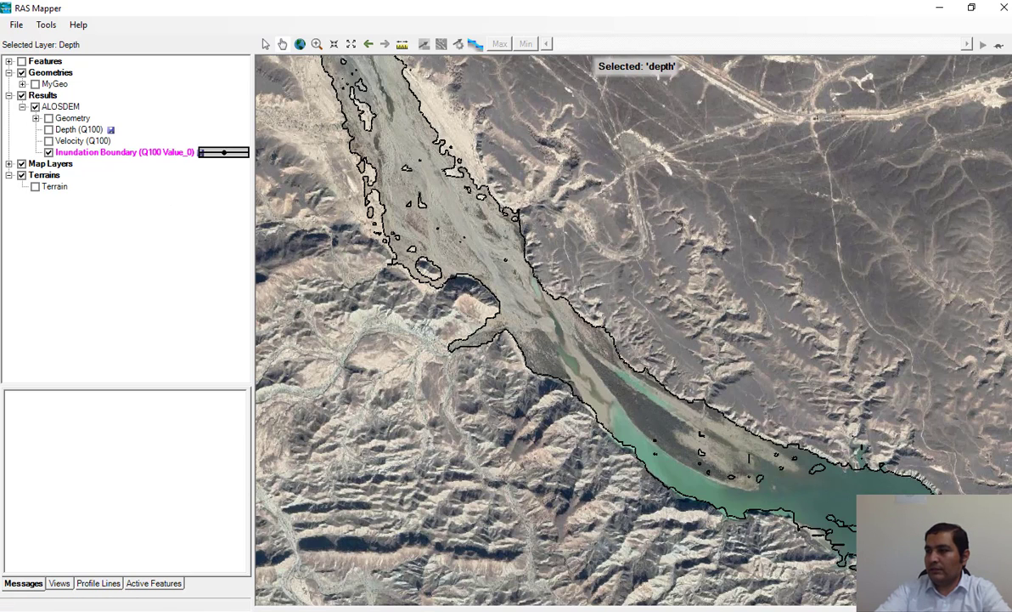
# Step: Switch to ArcMap and add WSE_Extent100.shp from the Papers folder to the map
pyautogui.click(183, 610)
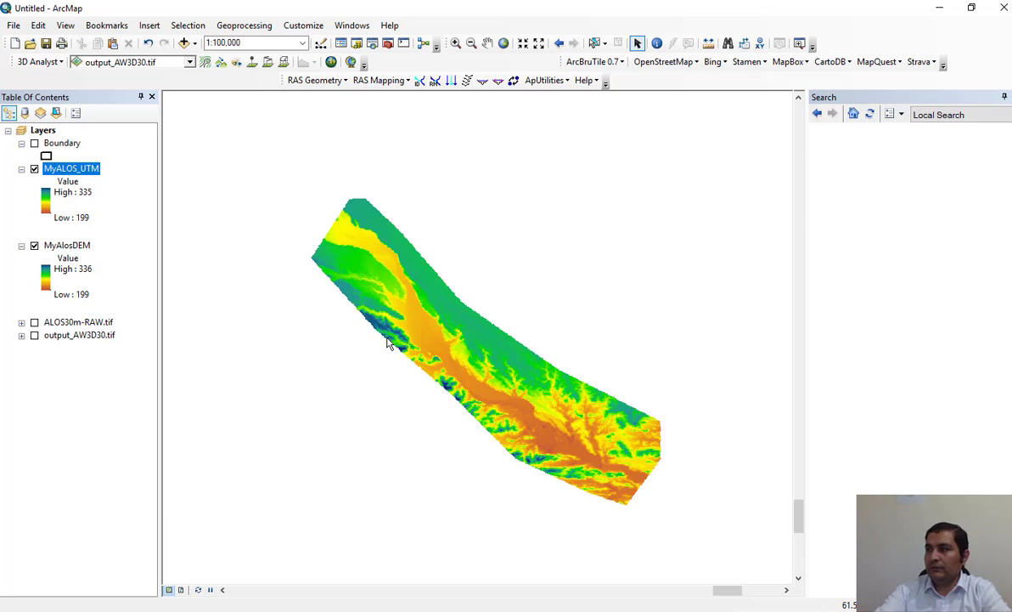
pyautogui.click(184, 45)
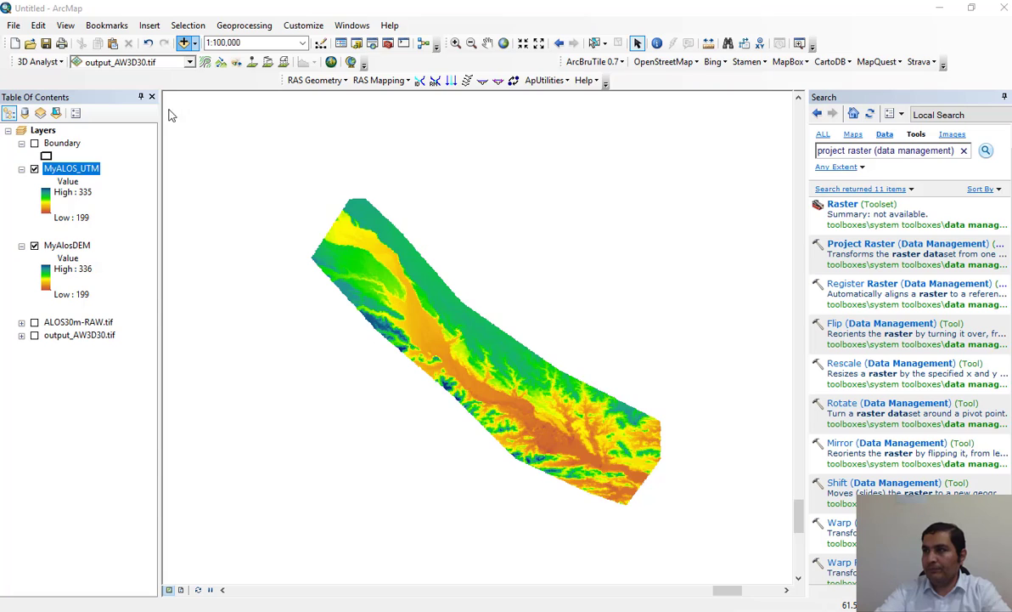
pyautogui.click(182, 44)
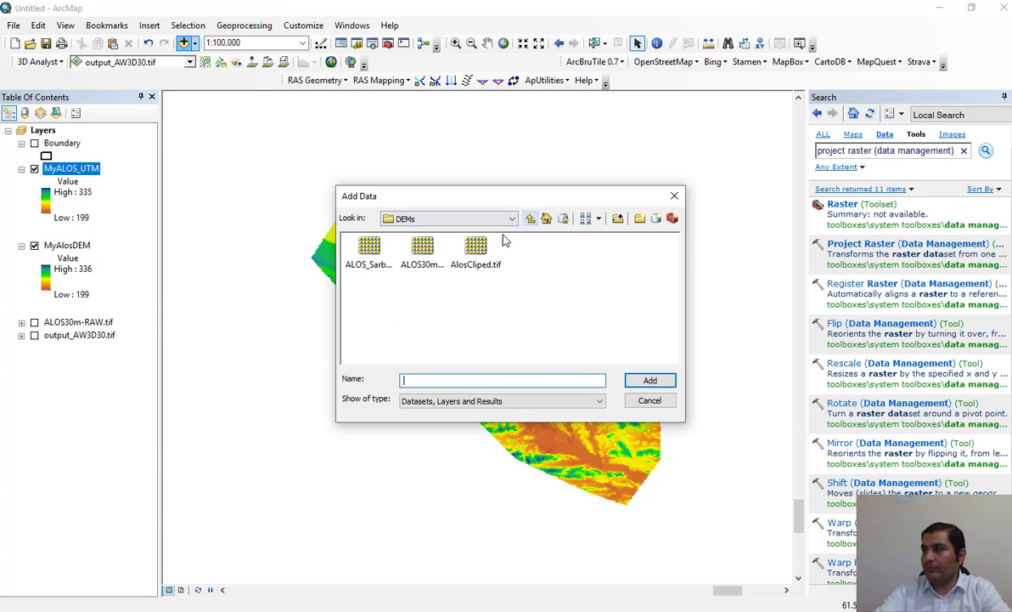
pyautogui.click(530, 218)
pyautogui.click(403, 306)
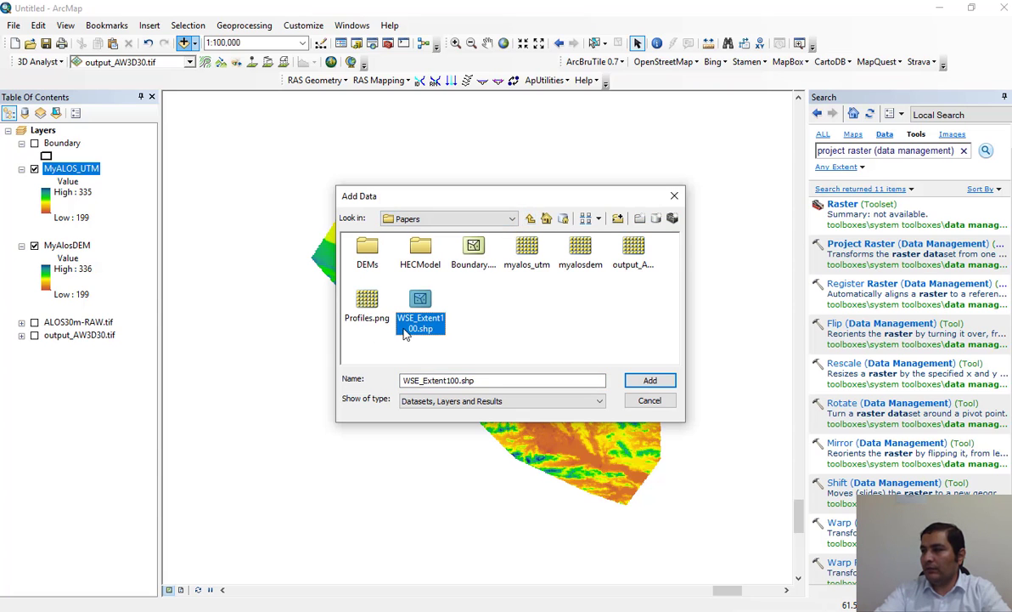
pyautogui.click(650, 380)
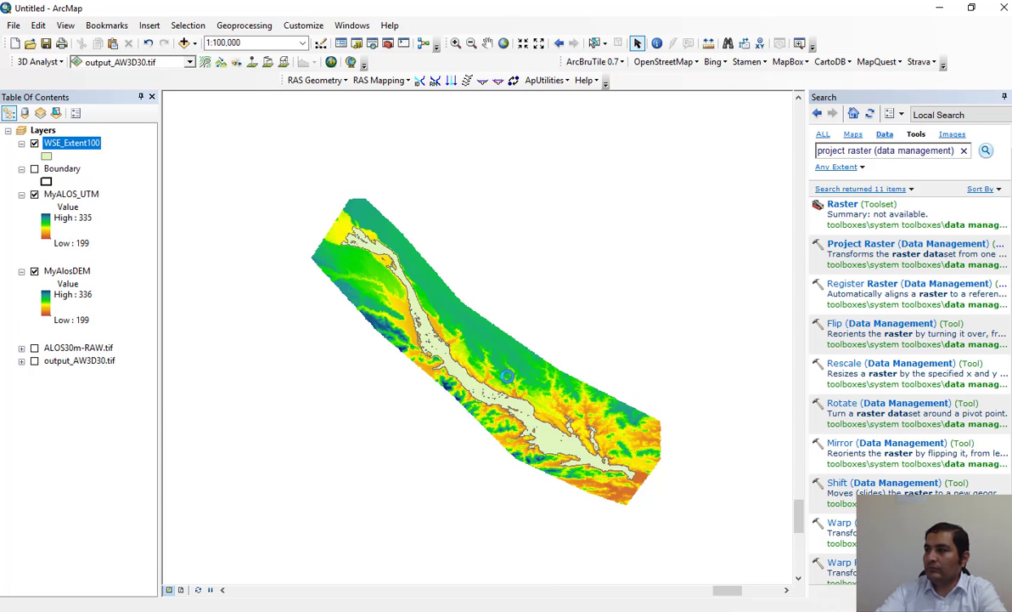
# Step: Symbolize the WSE_Extent100 layer with no fill colour and a blue outline of width 2
pyautogui.scroll(2, 548, 420)
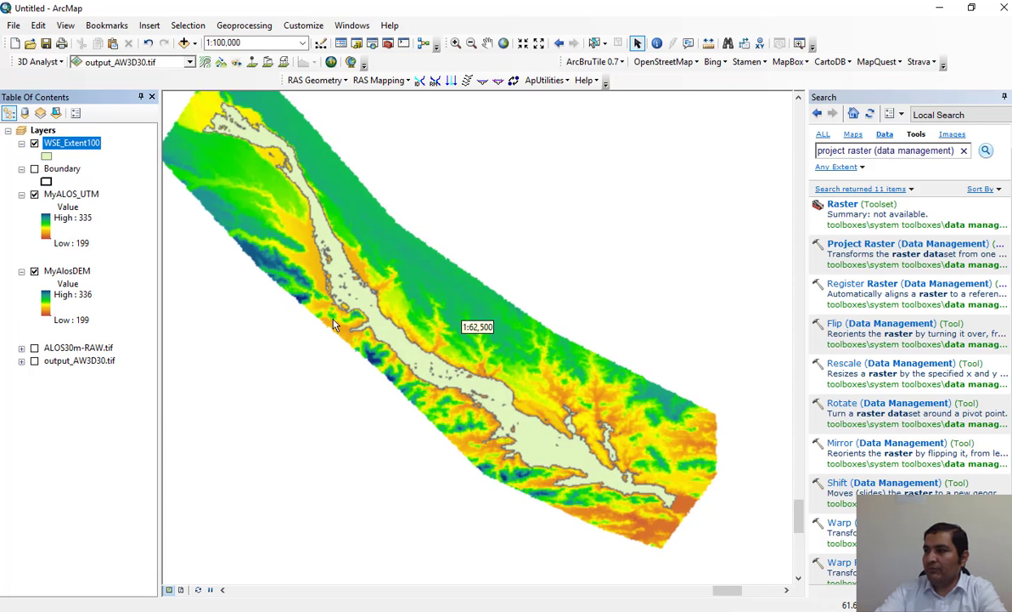
pyautogui.click(46, 157)
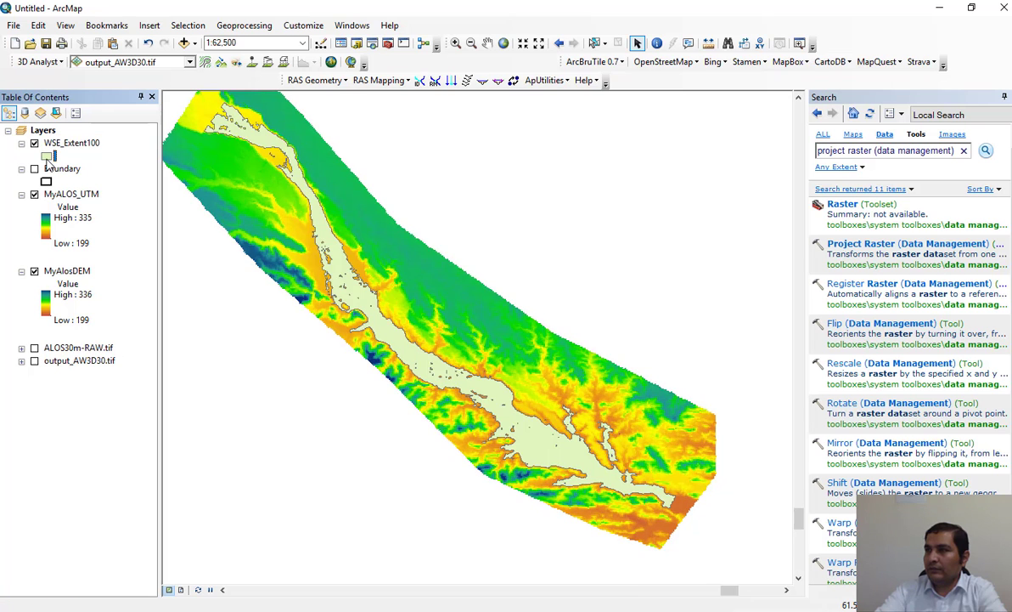
pyautogui.click(463, 234)
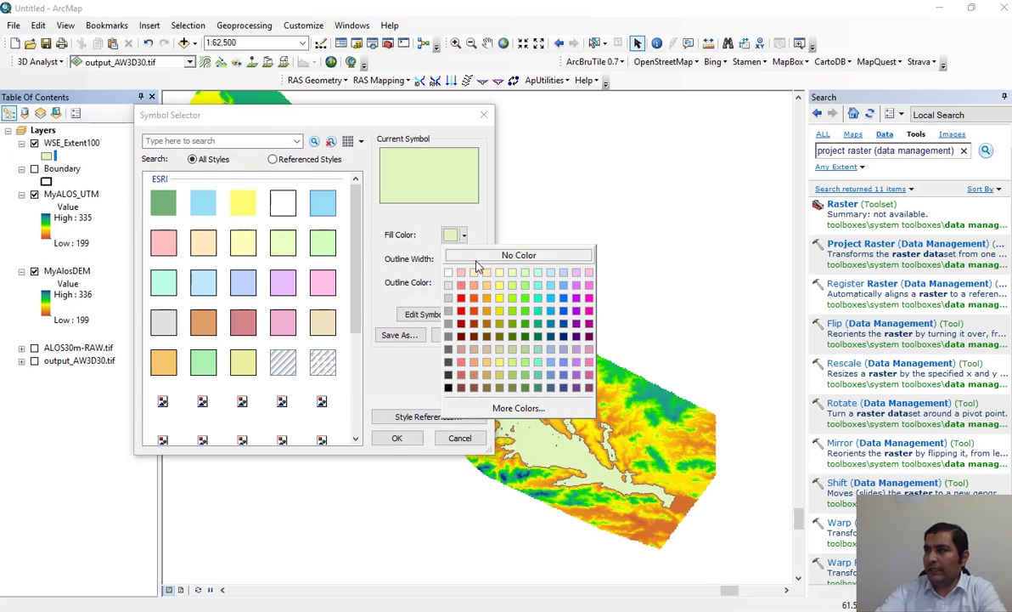
pyautogui.click(513, 253)
pyautogui.doubleClick(448, 258)
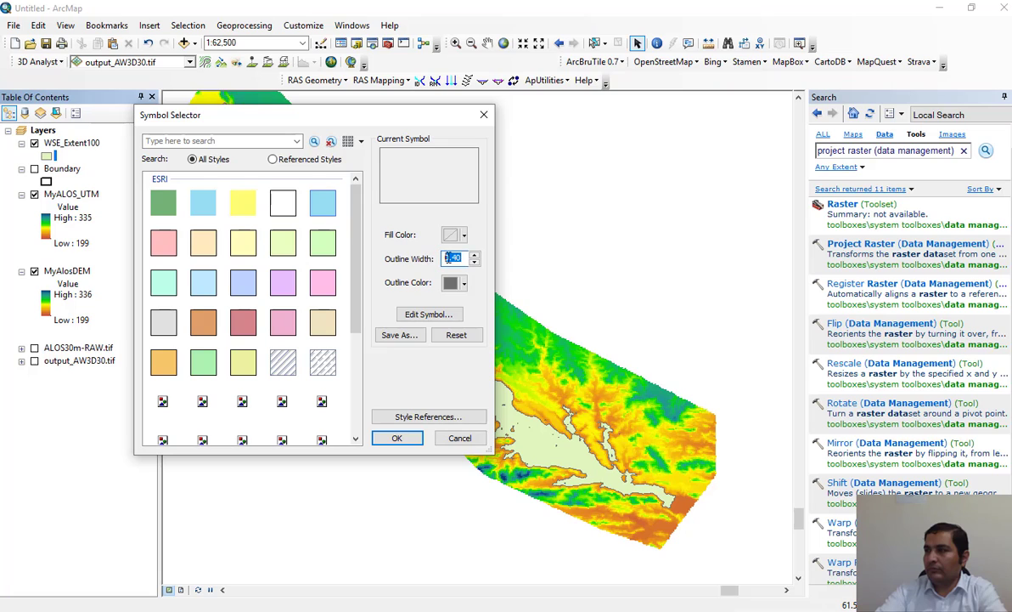
pyautogui.write('2')
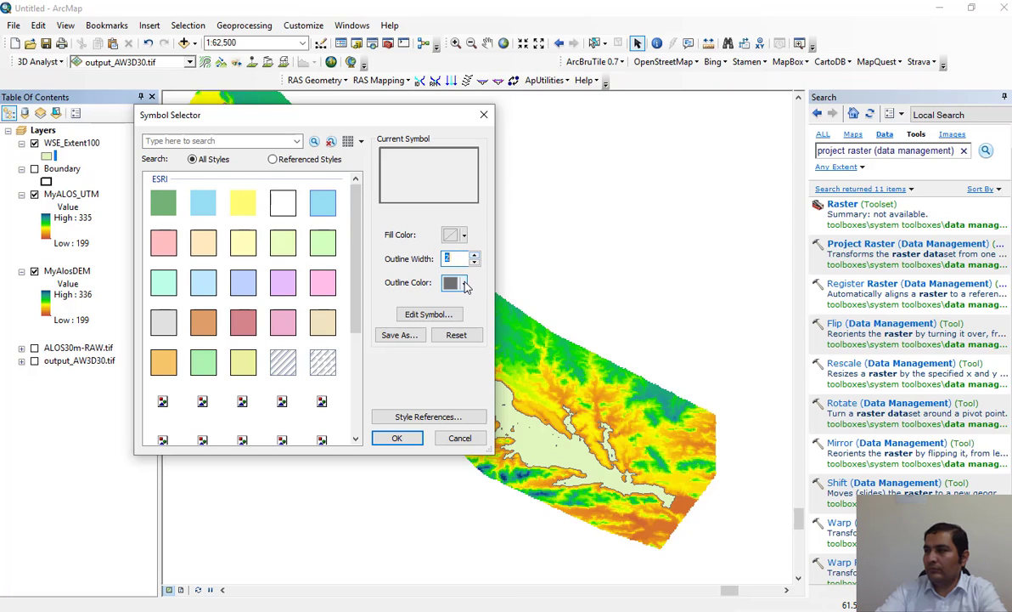
pyautogui.click(463, 282)
pyautogui.click(551, 345)
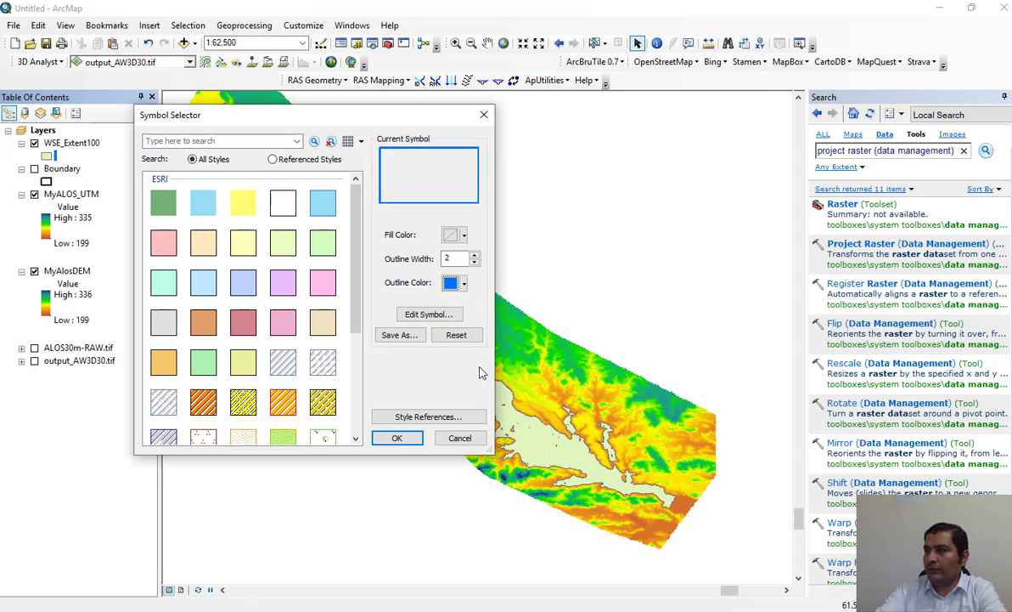
pyautogui.click(397, 437)
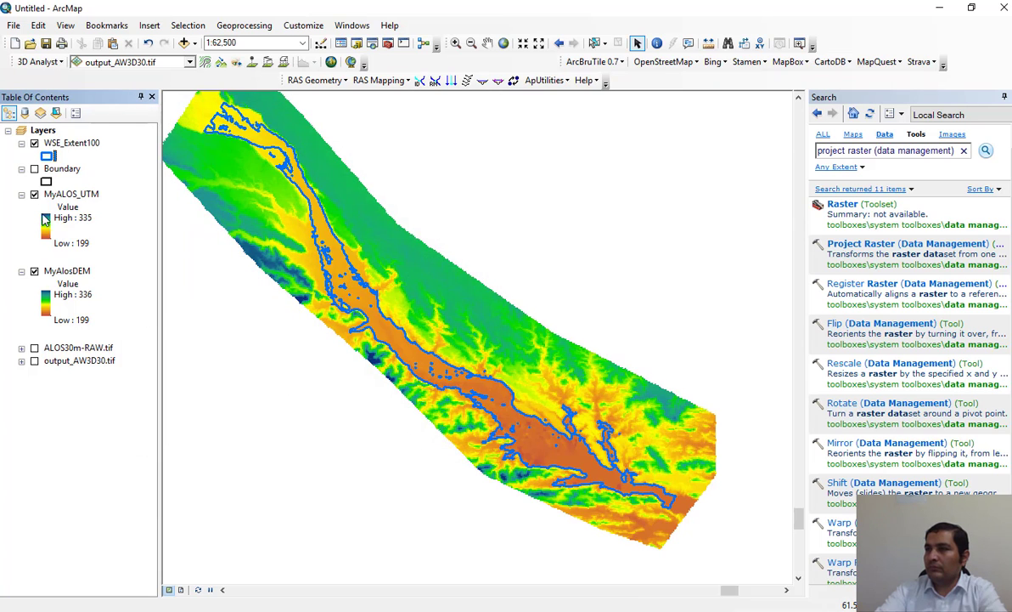
# Step: Hide and collapse the MyAlosDEM and MyALOS_UTM layers, and inspect the WSE_Extent100 outline along the river
pyautogui.click(34, 270)
pyautogui.click(21, 271)
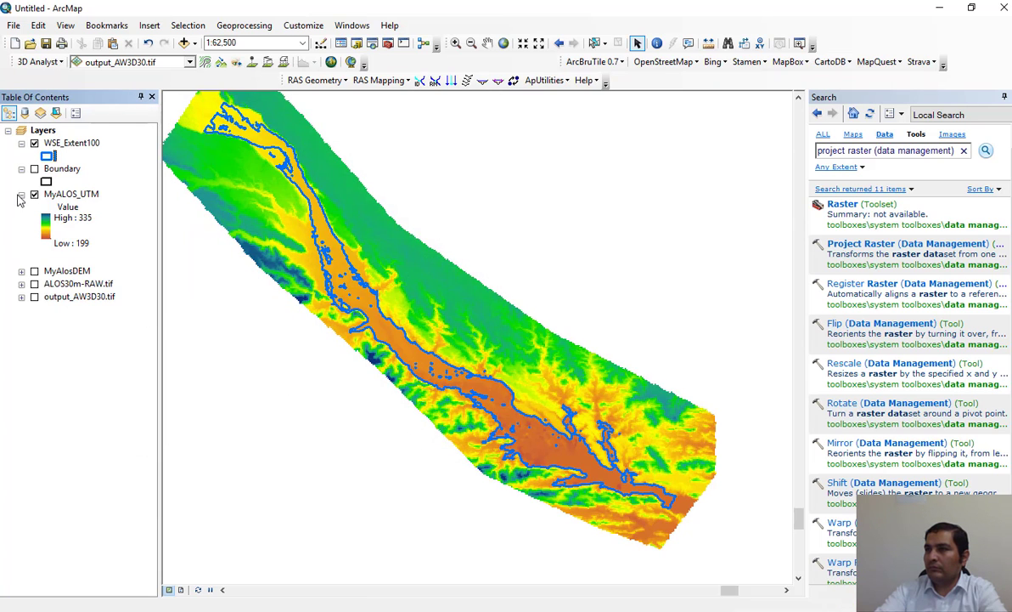
pyautogui.click(21, 195)
pyautogui.click(34, 194)
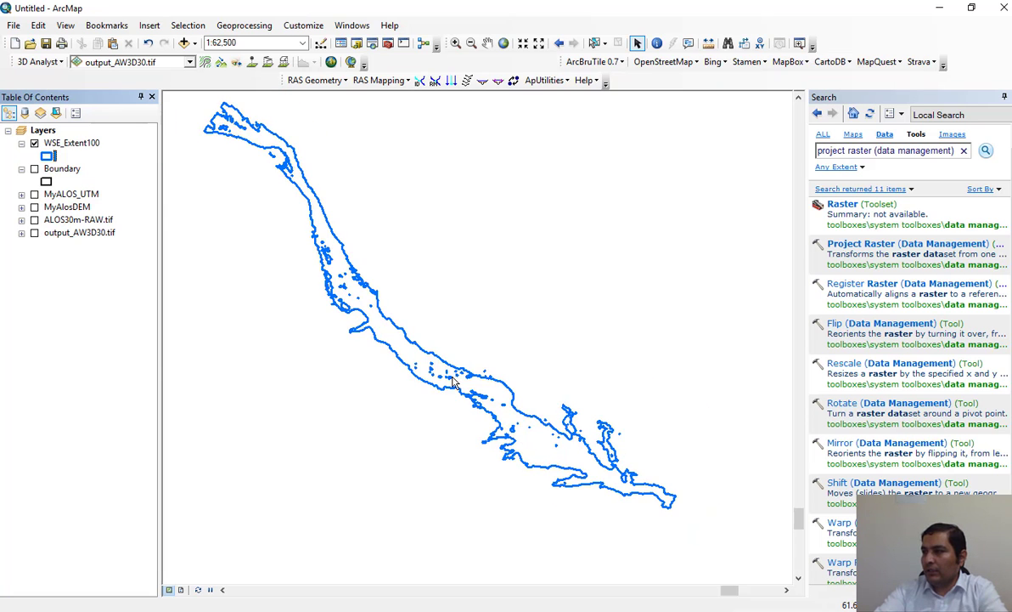
pyautogui.scroll(-3, 435, 363)
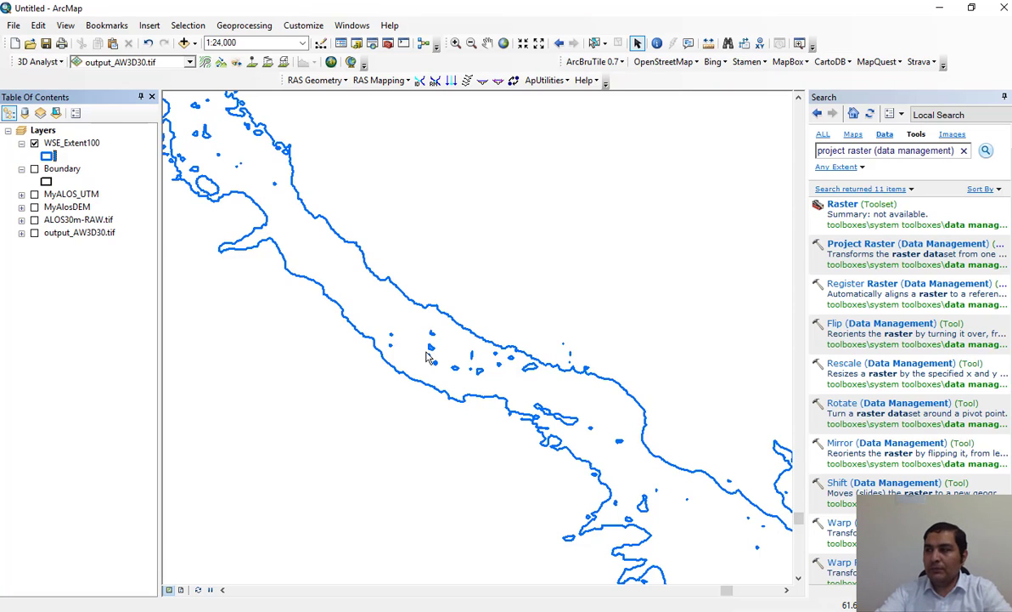
pyautogui.scroll(2, 429, 357)
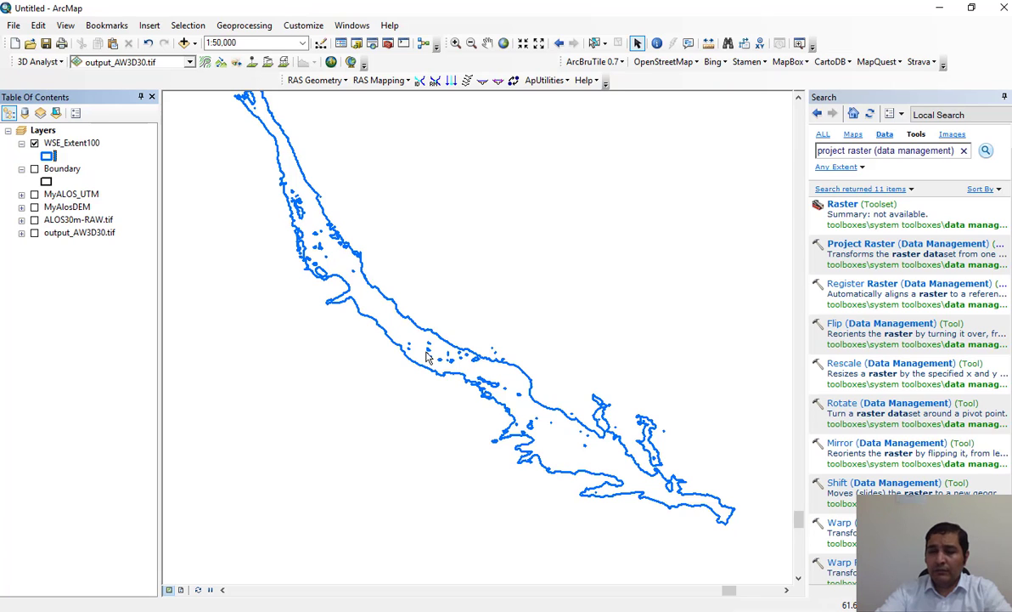
pyautogui.moveTo(393, 251); pyautogui.dragTo(432, 297)
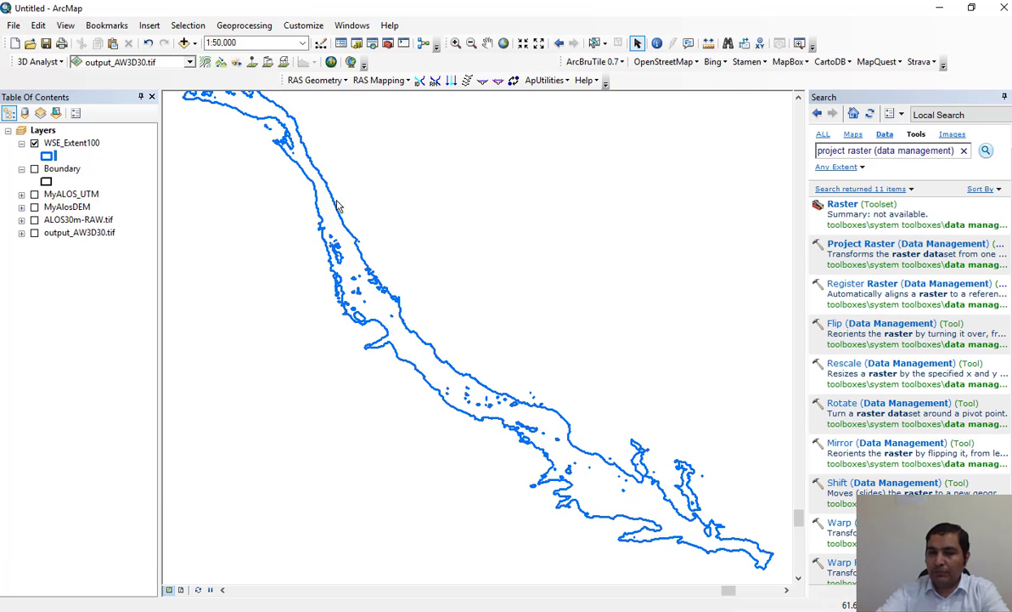
pyautogui.moveTo(526, 299); pyautogui.dragTo(479, 201)
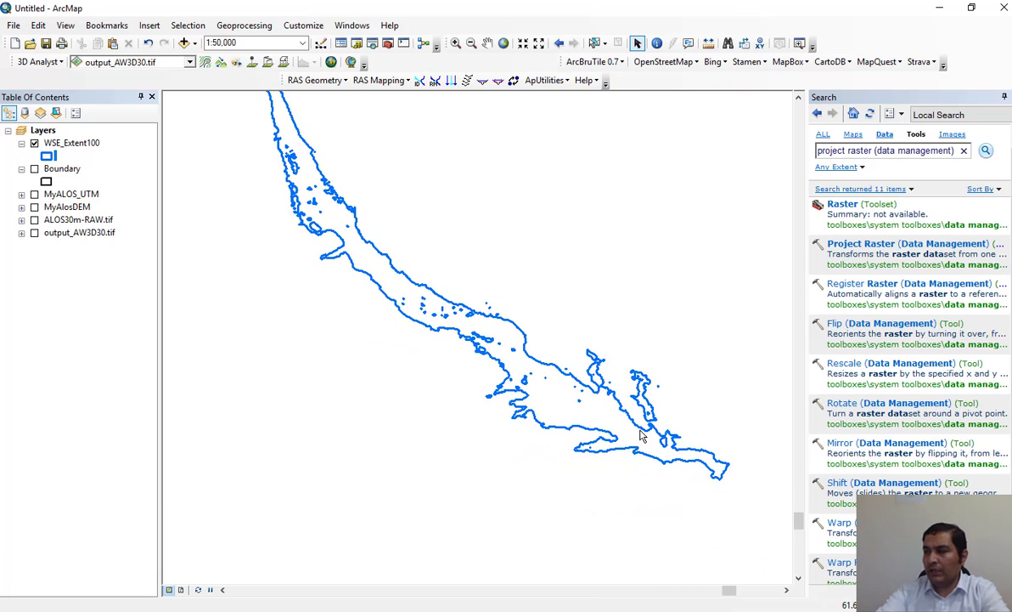
pyautogui.moveTo(386, 368); pyautogui.dragTo(425, 408)
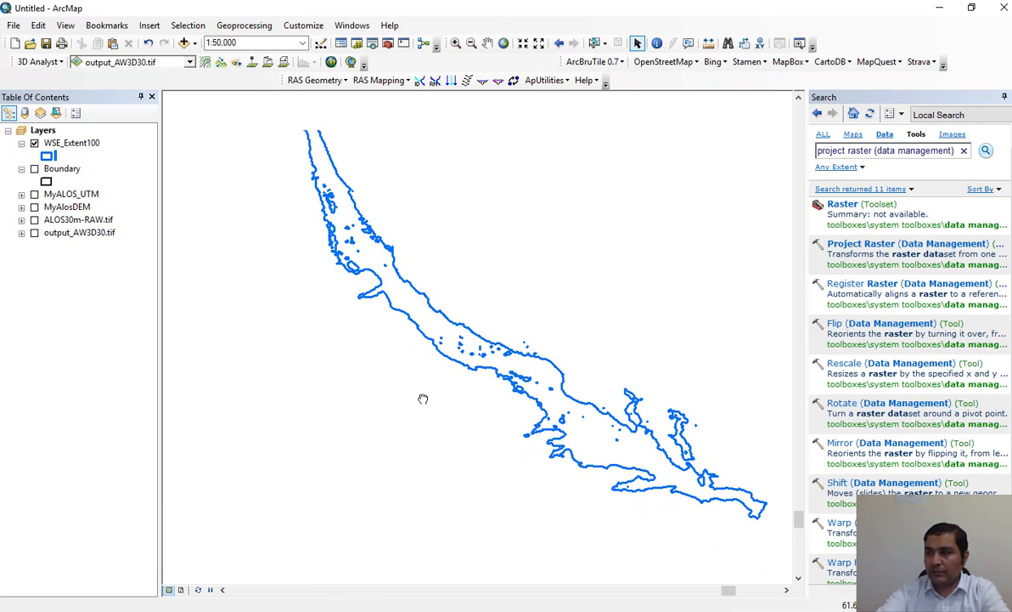
# Step: Minimize ArcMap, close RAS Mapper, and open the X-Y-Z Perspective Plot in HEC-RAS
pyautogui.click(938, 8)
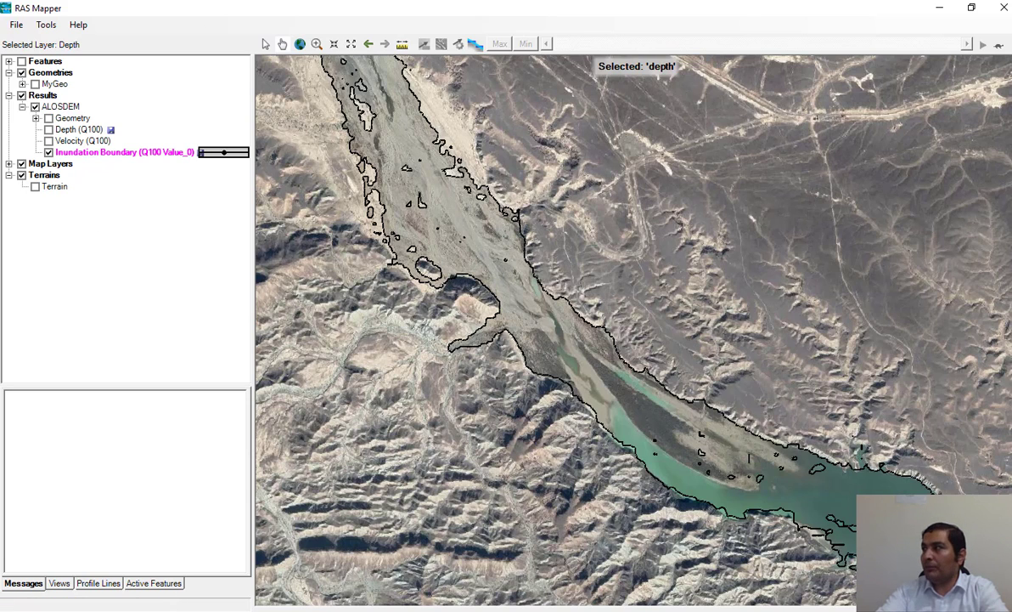
pyautogui.click(1003, 9)
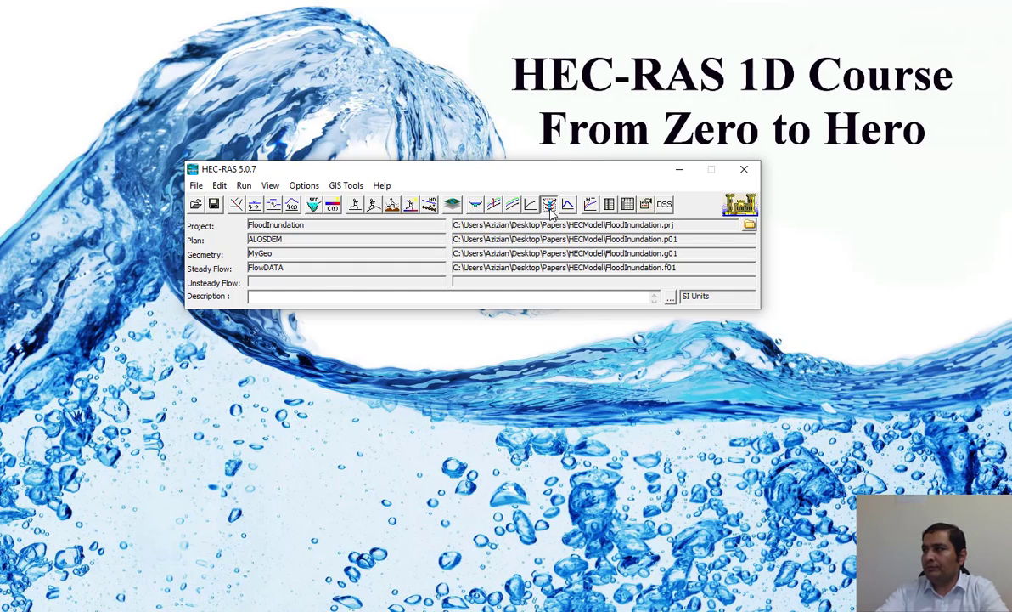
pyautogui.click(512, 204)
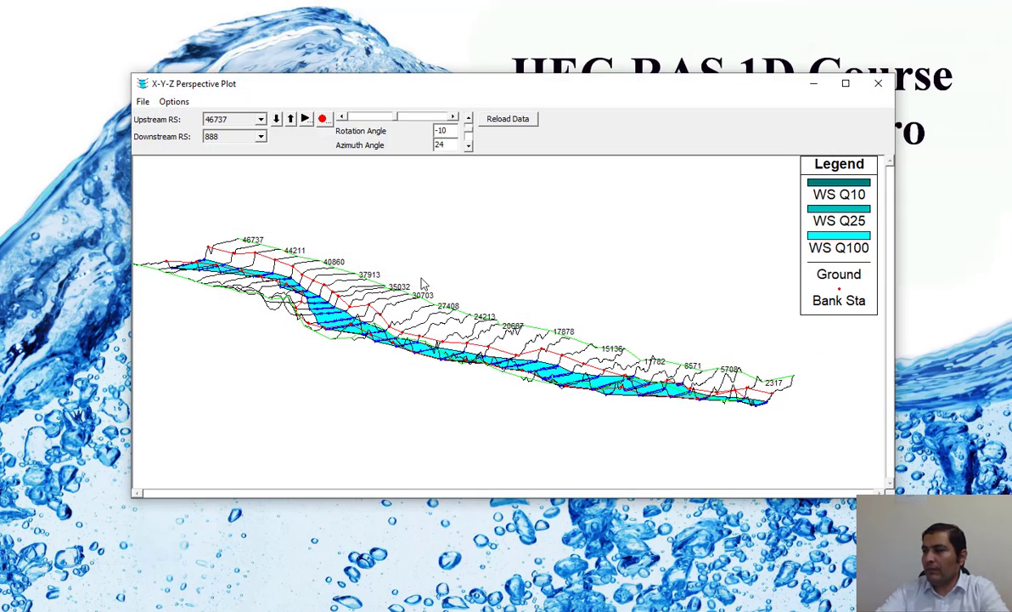
# Step: Set the perspective plot's rotation angle to -45 and make its window taller
pyautogui.click(345, 118)
pyautogui.click(346, 118)
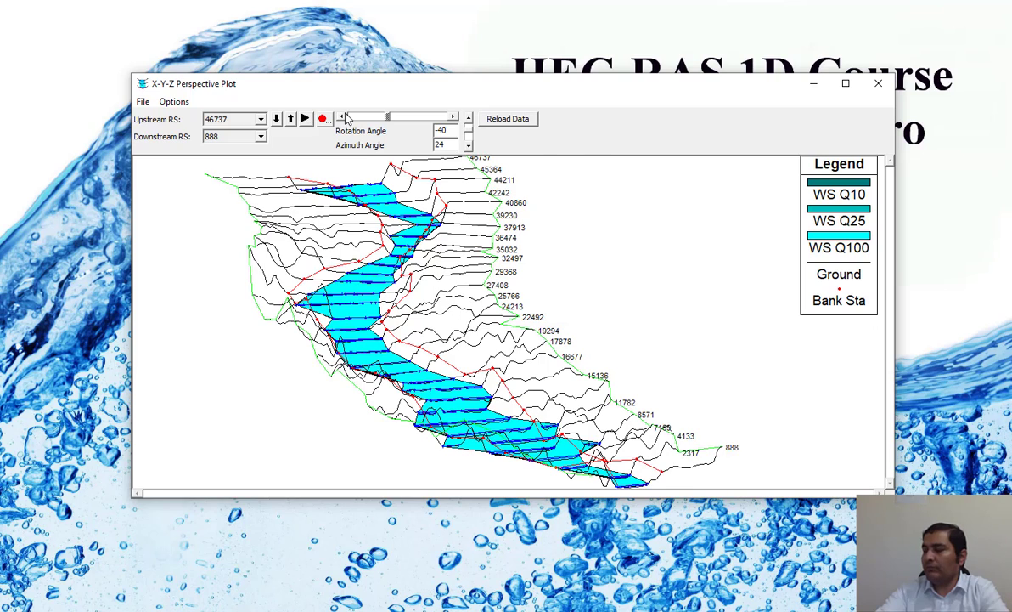
pyautogui.click(346, 118)
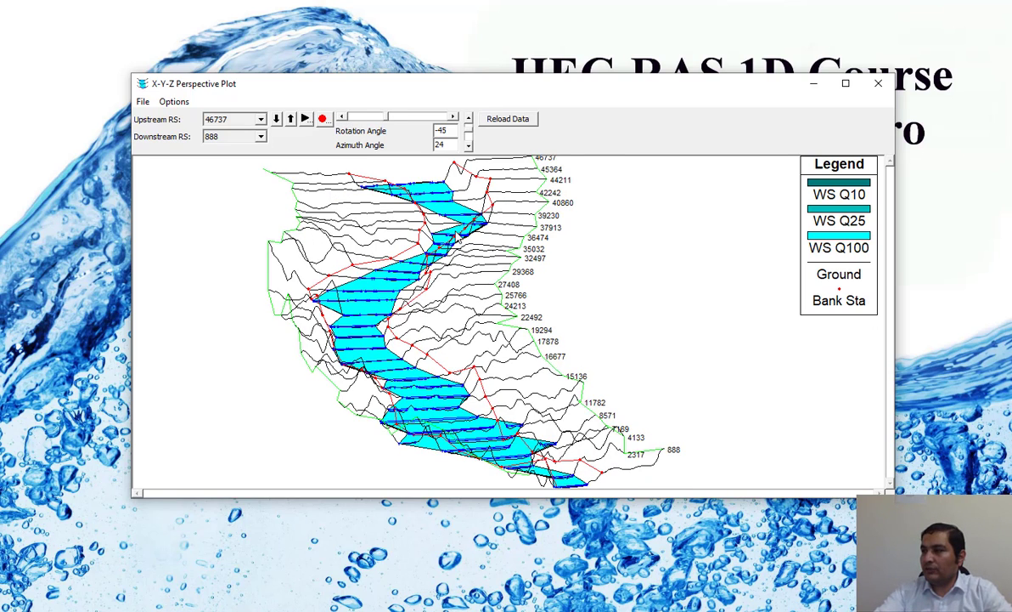
pyautogui.rightClick(590, 240)
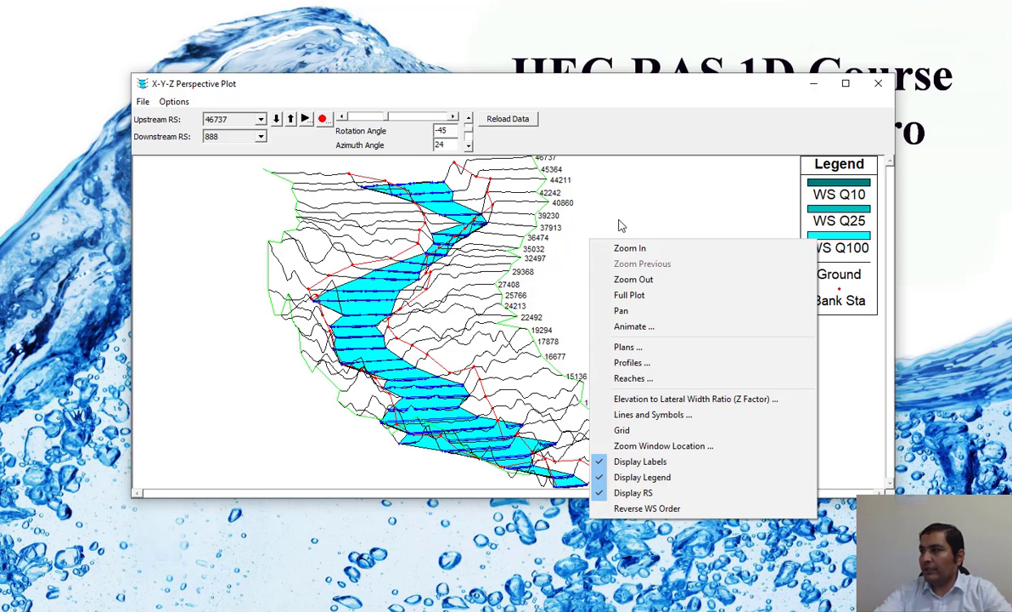
pyautogui.click(626, 210)
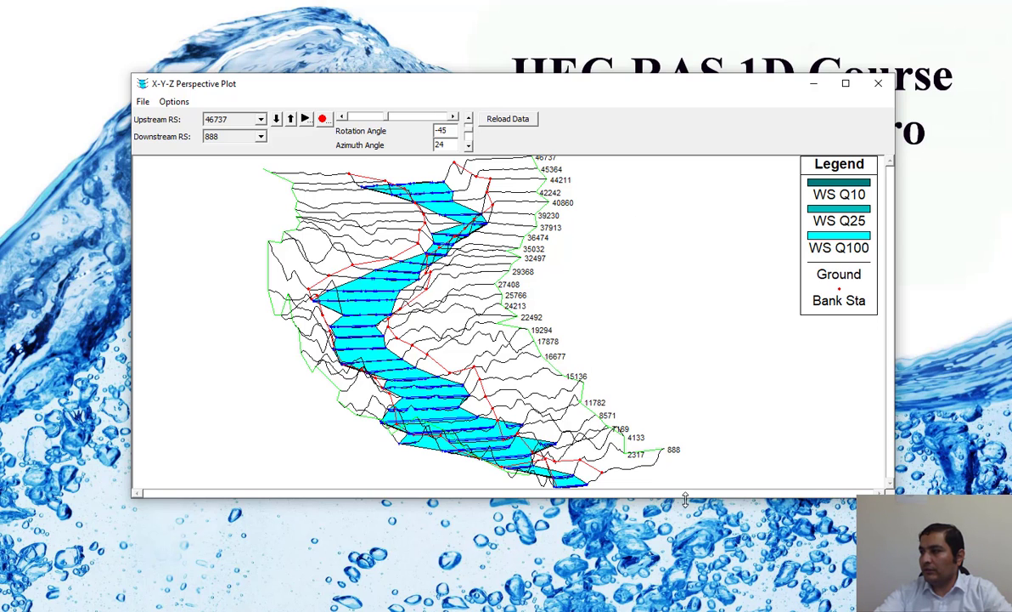
pyautogui.moveTo(686, 500); pyautogui.dragTo(685, 540)
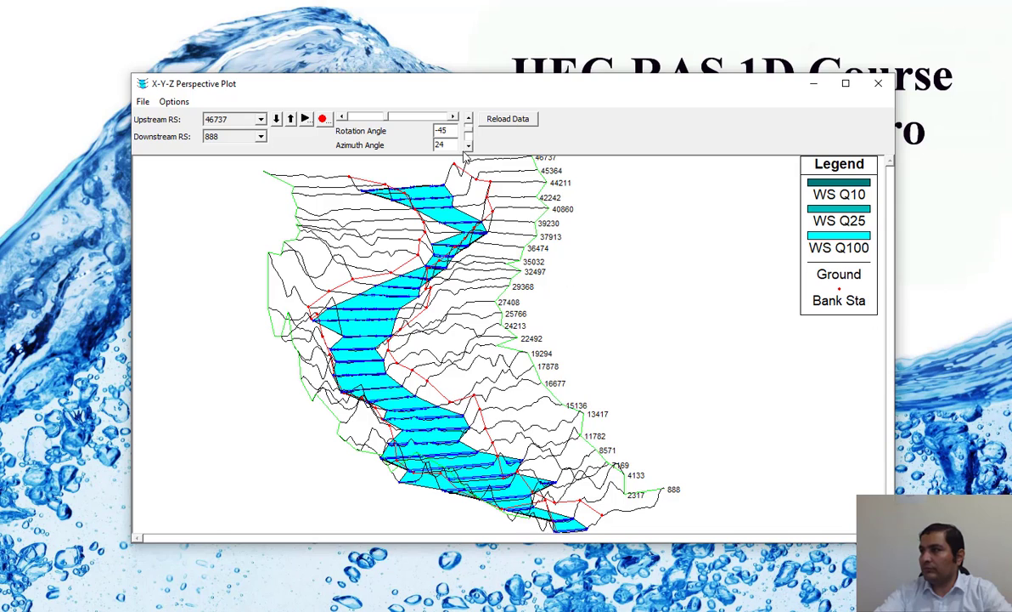
# Step: Rotate the perspective plot to a rotation angle of 125 to view the reach from other sides, and close the plot
pyautogui.click(454, 119)
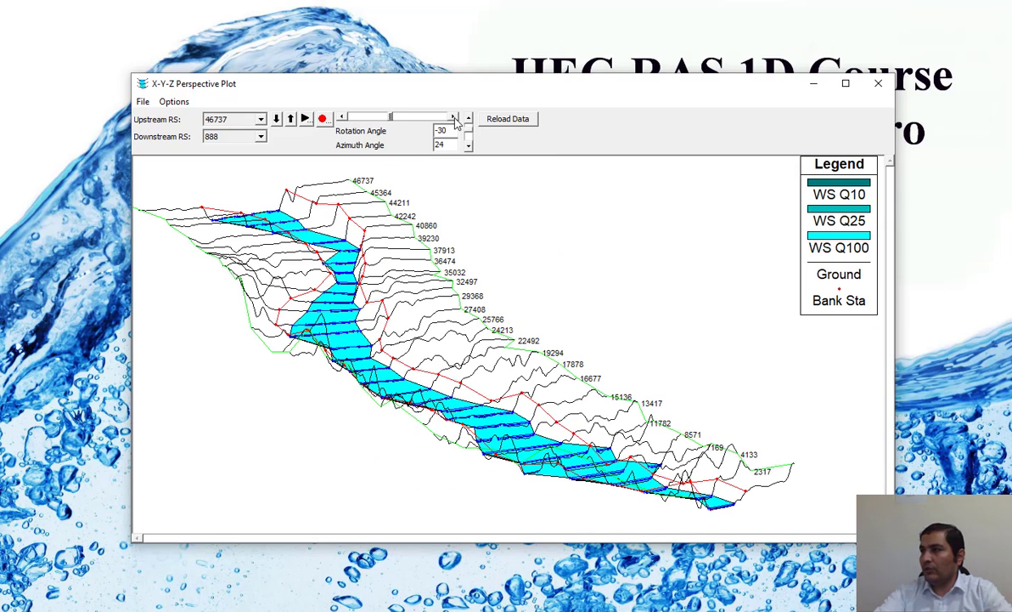
pyautogui.click(455, 118)
pyautogui.click(454, 118)
pyautogui.click(455, 118)
pyautogui.click(454, 118)
pyautogui.click(454, 118)
pyautogui.click(454, 118)
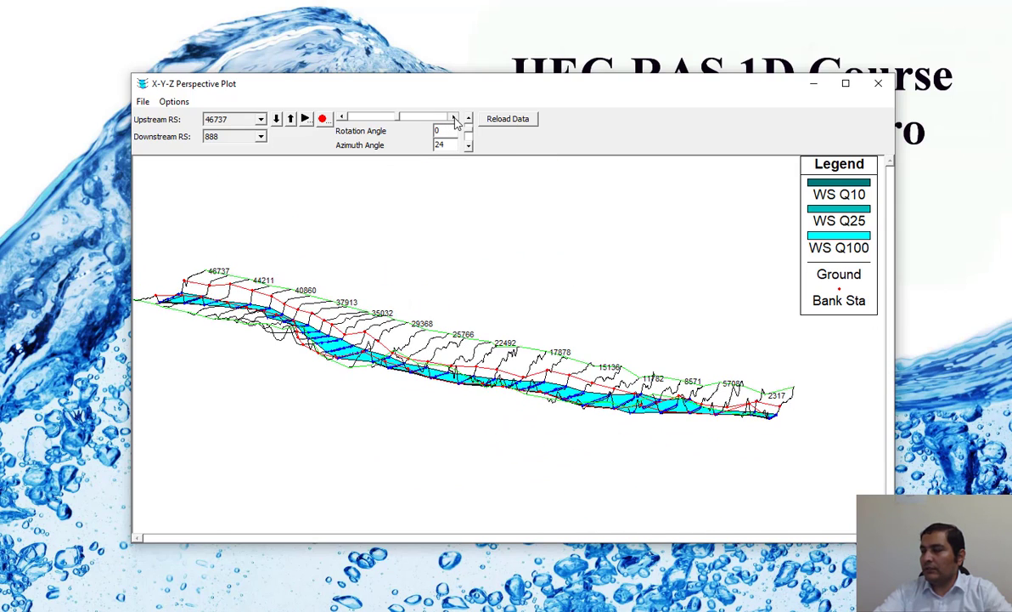
pyautogui.click(454, 118)
pyautogui.click(454, 118)
pyautogui.moveTo(454, 119); pyautogui.dragTo(455, 119)
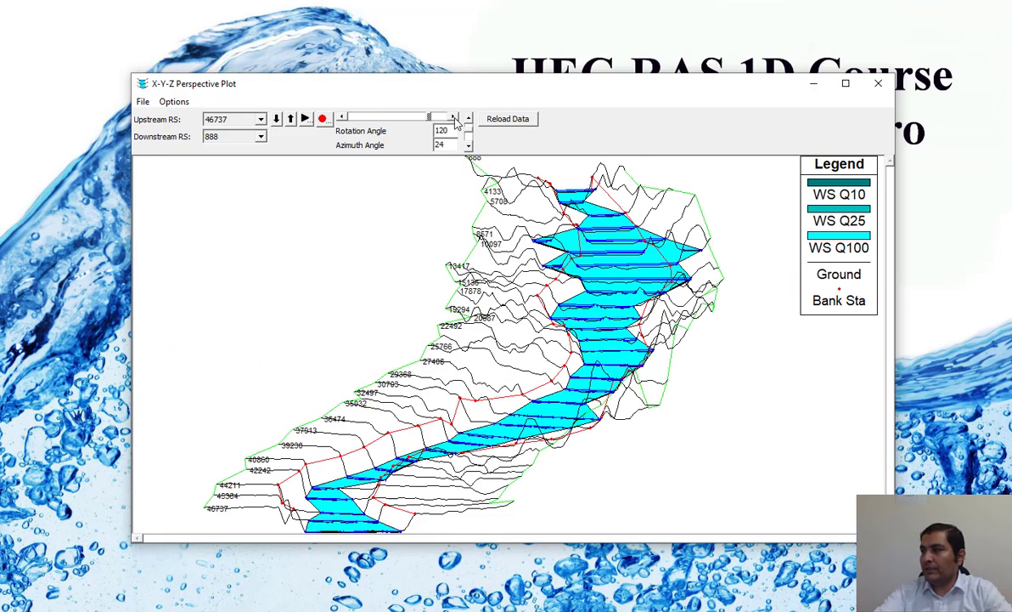
pyautogui.click(455, 119)
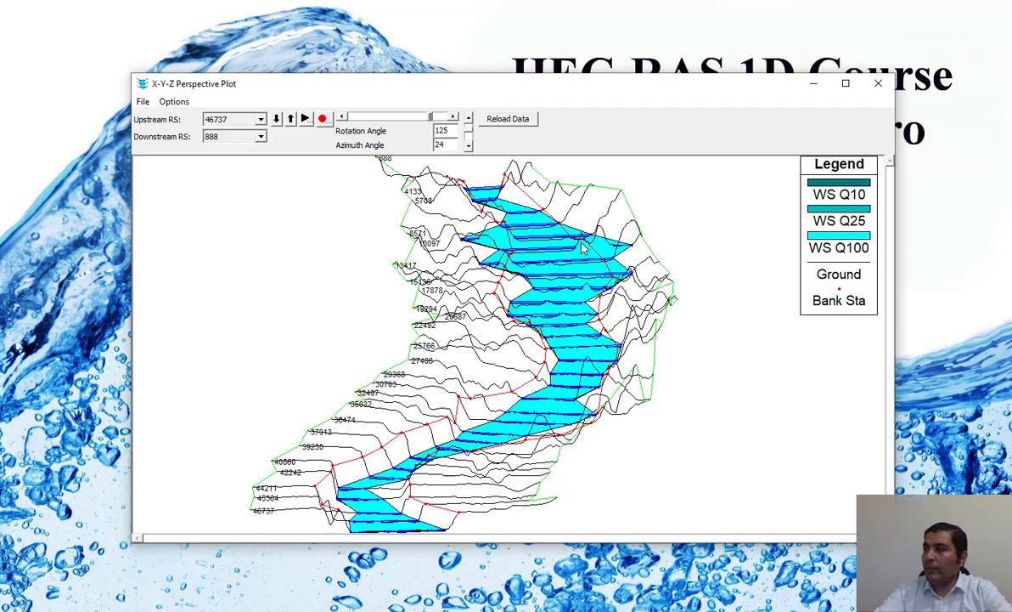
pyautogui.click(874, 84)
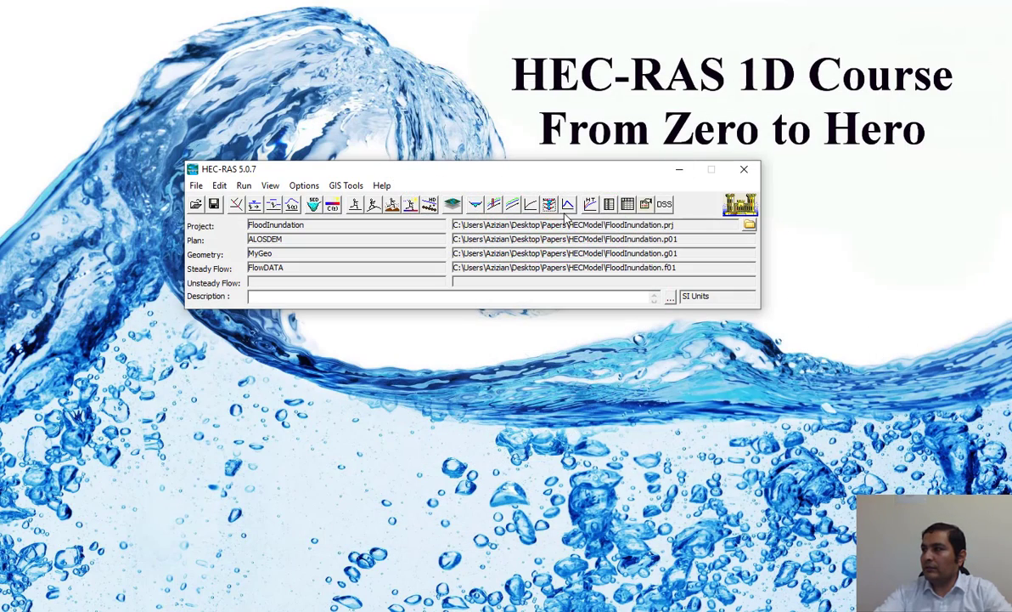
# Step: Open the General Profile Plot of velocities and limit it to the Q100 profile
pyautogui.click(512, 206)
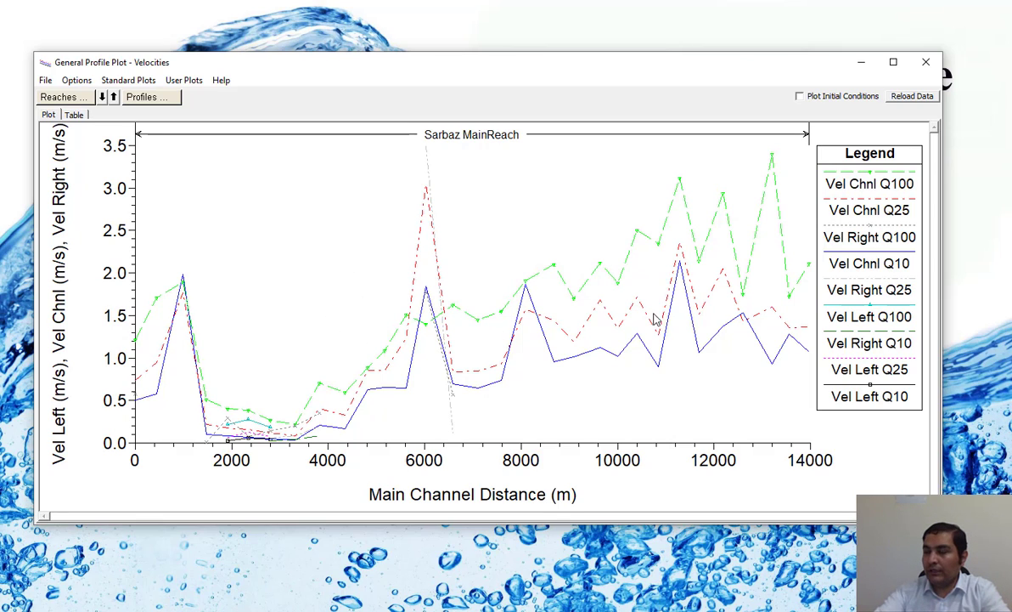
pyautogui.click(119, 82)
pyautogui.rightClick(319, 206)
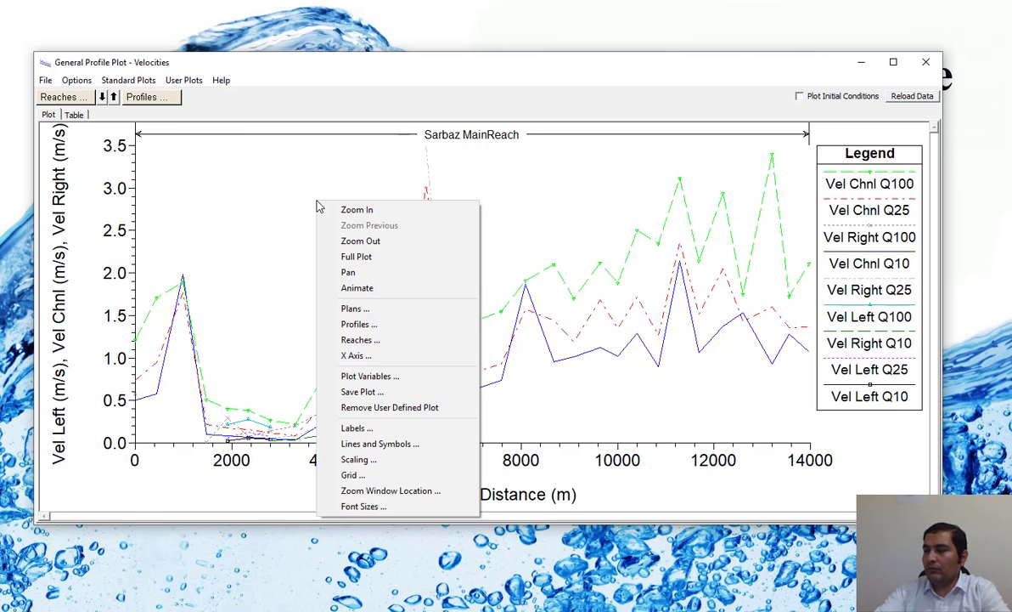
pyautogui.click(359, 324)
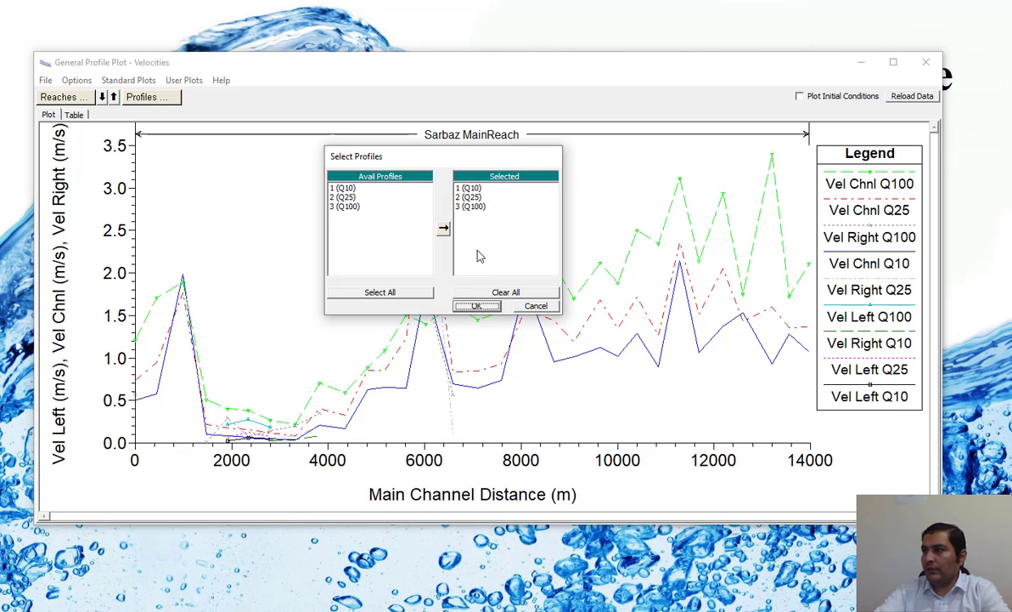
pyautogui.click(492, 293)
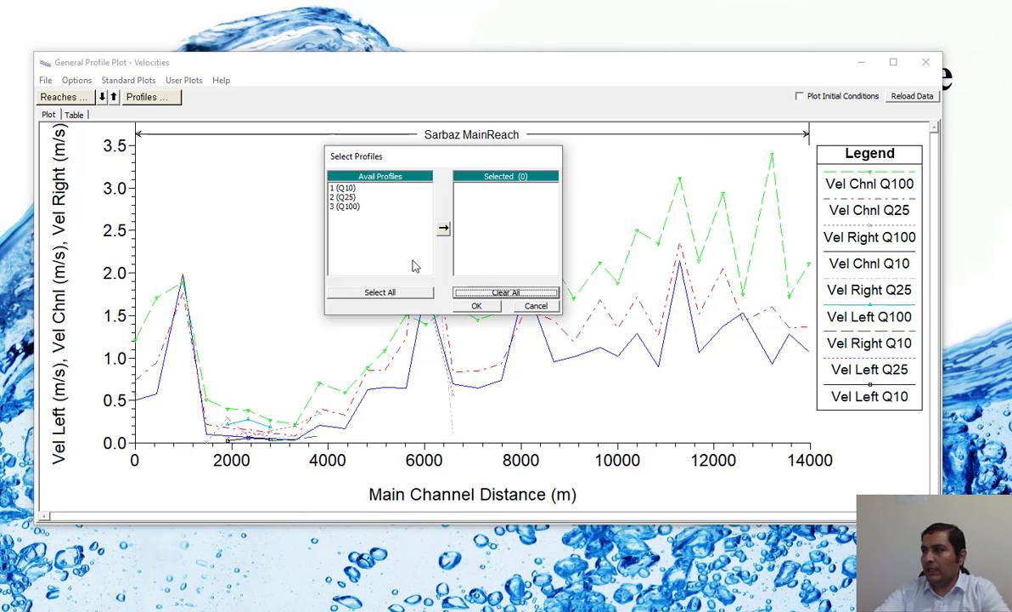
pyautogui.doubleClick(349, 207)
pyautogui.click(474, 306)
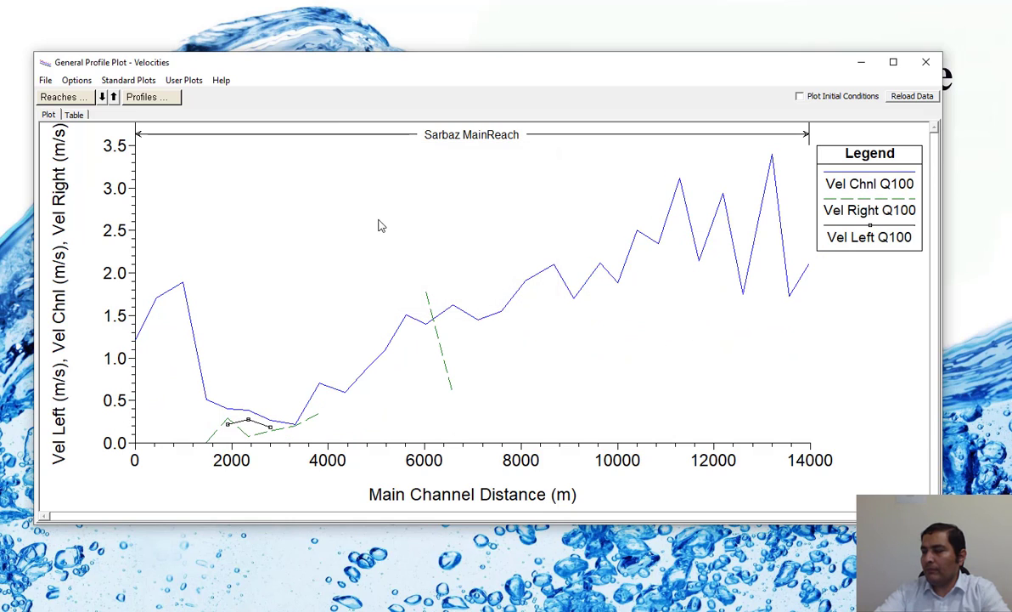
# Step: Replace all plotted velocity variables with Vel Total as the only Y-axis variable
pyautogui.rightClick(339, 173)
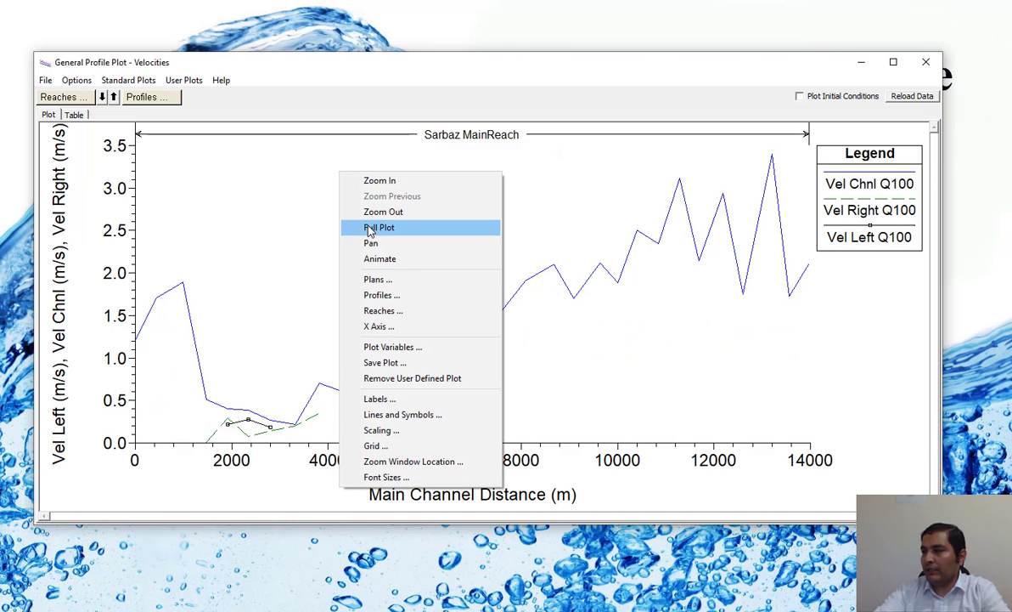
pyautogui.click(409, 349)
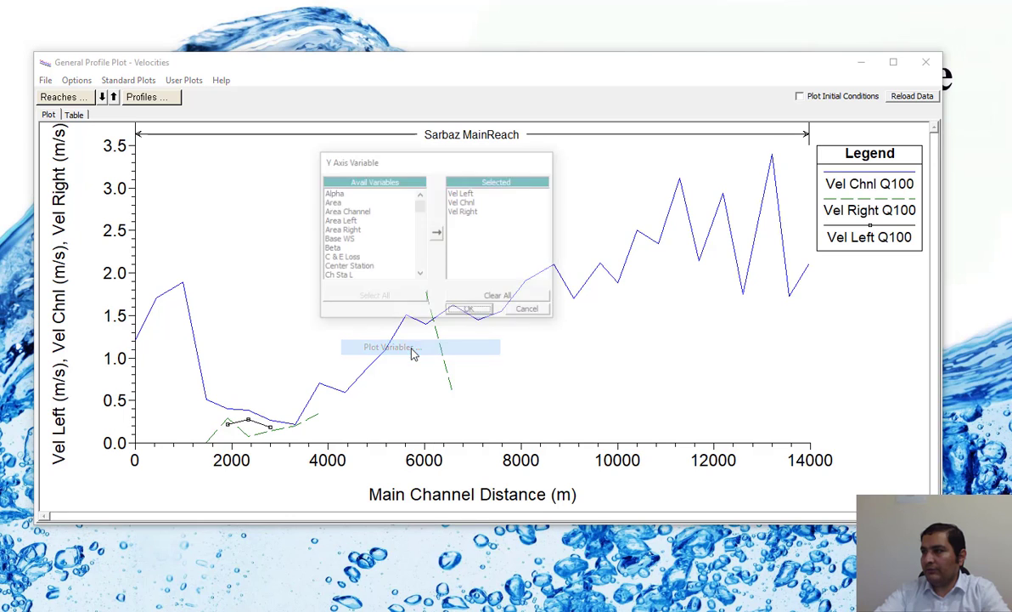
pyautogui.click(499, 299)
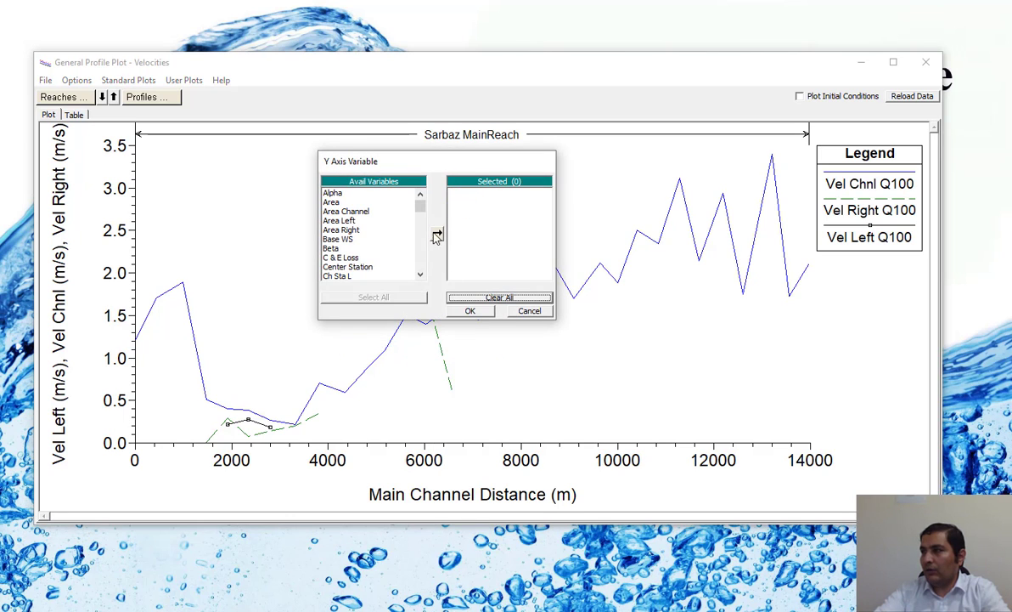
pyautogui.moveTo(420, 206); pyautogui.dragTo(408, 266)
pyautogui.click(343, 260)
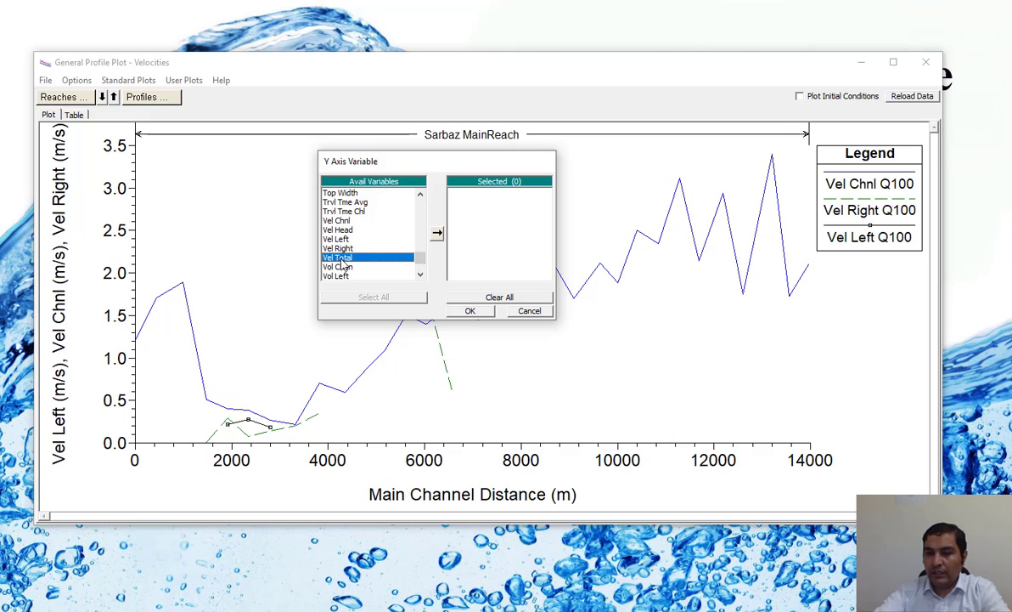
pyautogui.click(436, 233)
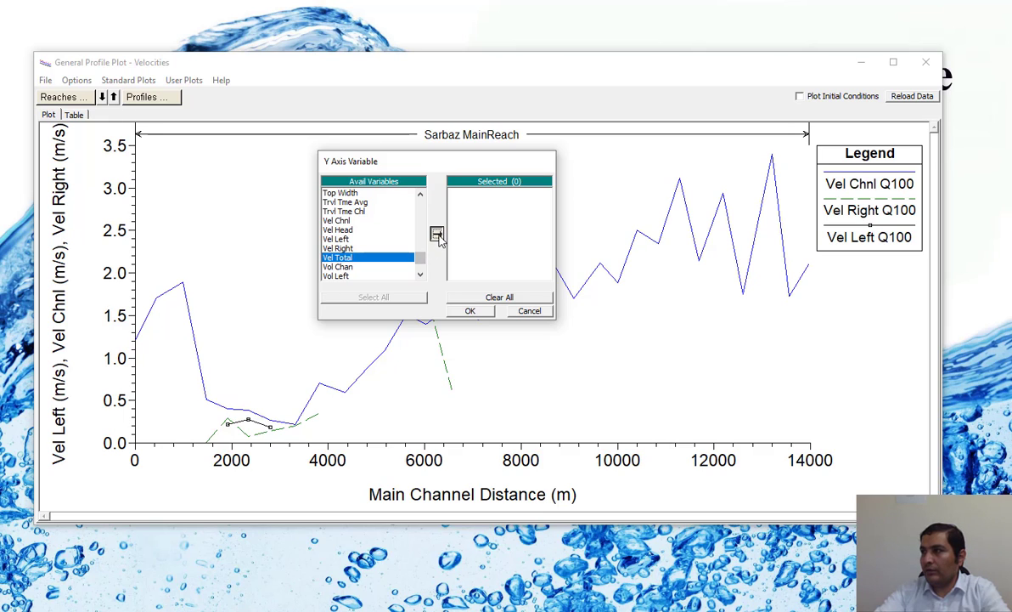
pyautogui.click(472, 311)
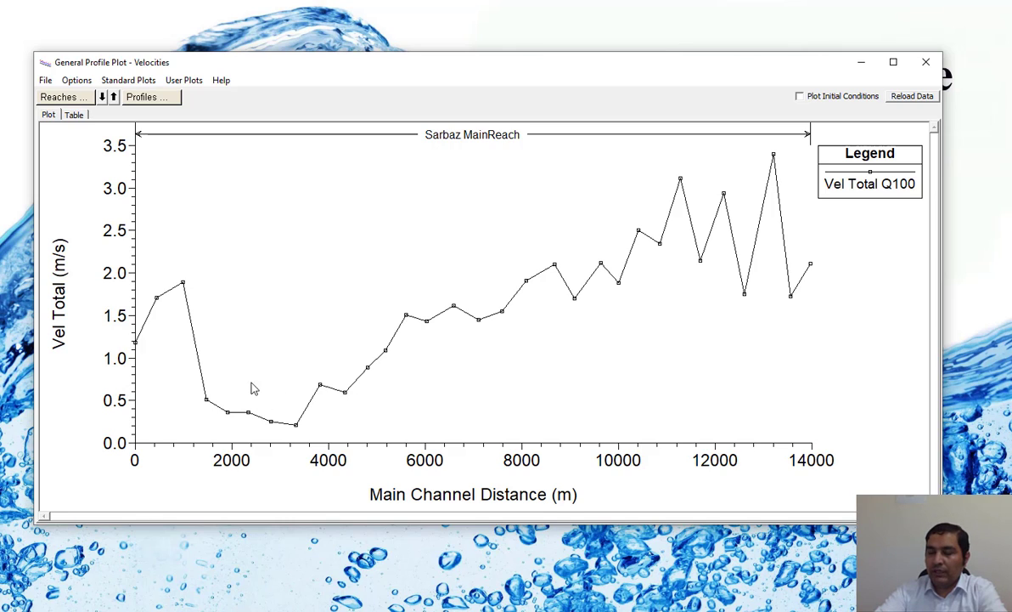
# Step: Switch the general profile plot to the standard Top Width plot
pyautogui.click(109, 87)
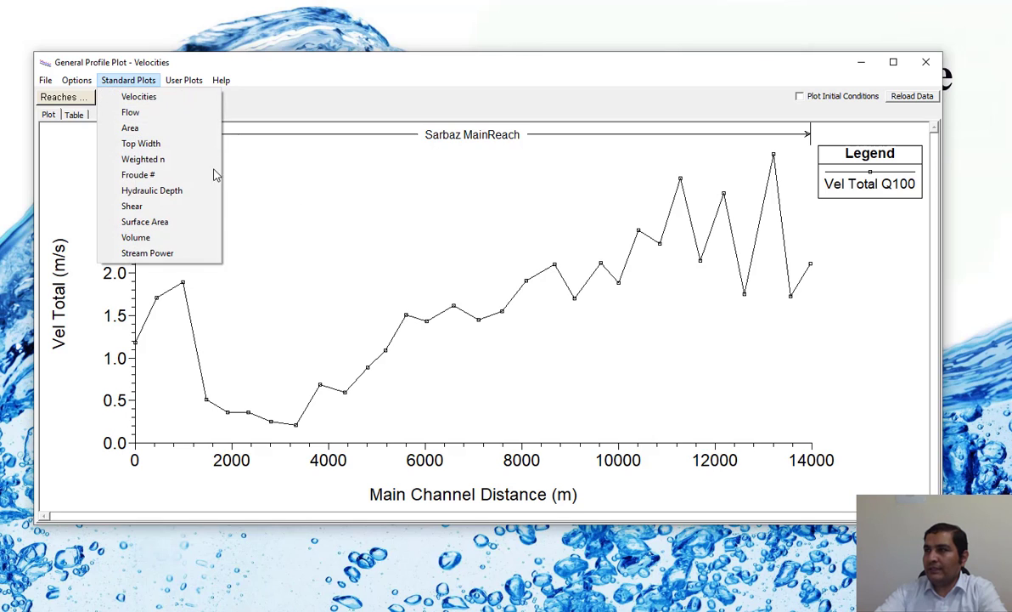
pyautogui.click(153, 144)
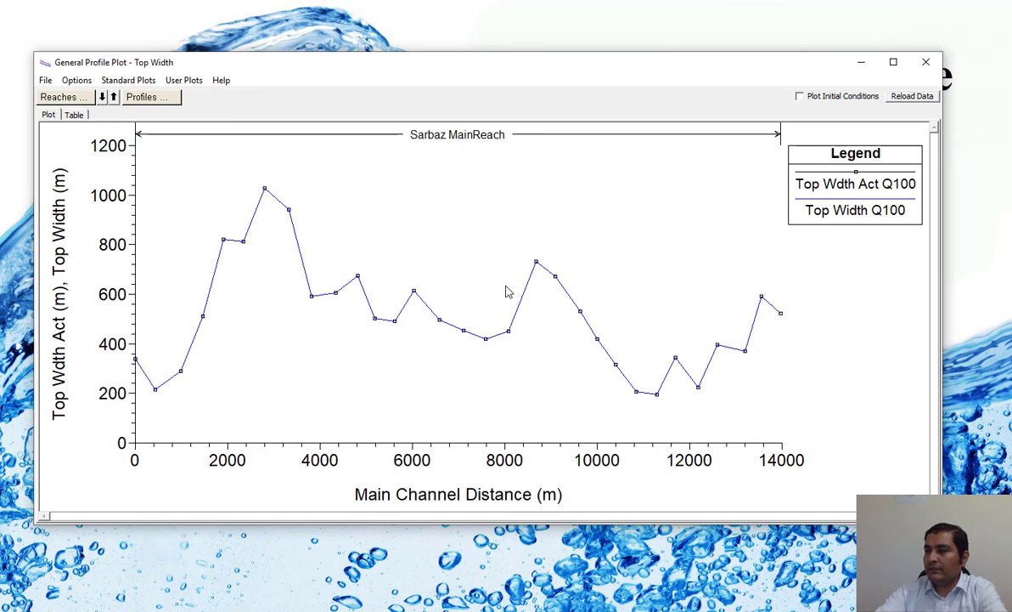
pyautogui.rightClick(460, 227)
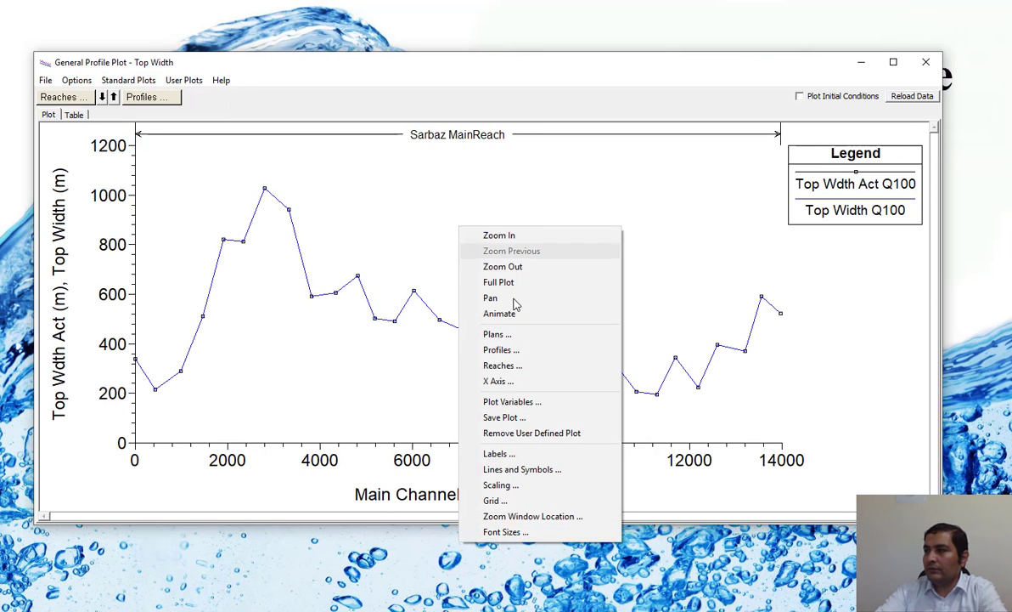
pyautogui.click(512, 402)
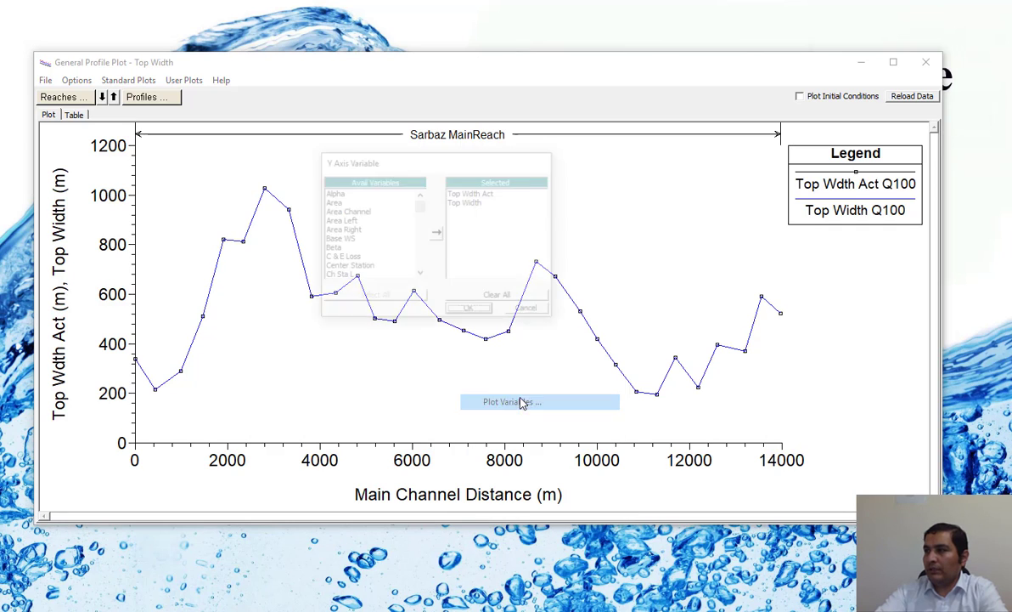
pyautogui.doubleClick(476, 192)
pyautogui.click(459, 296)
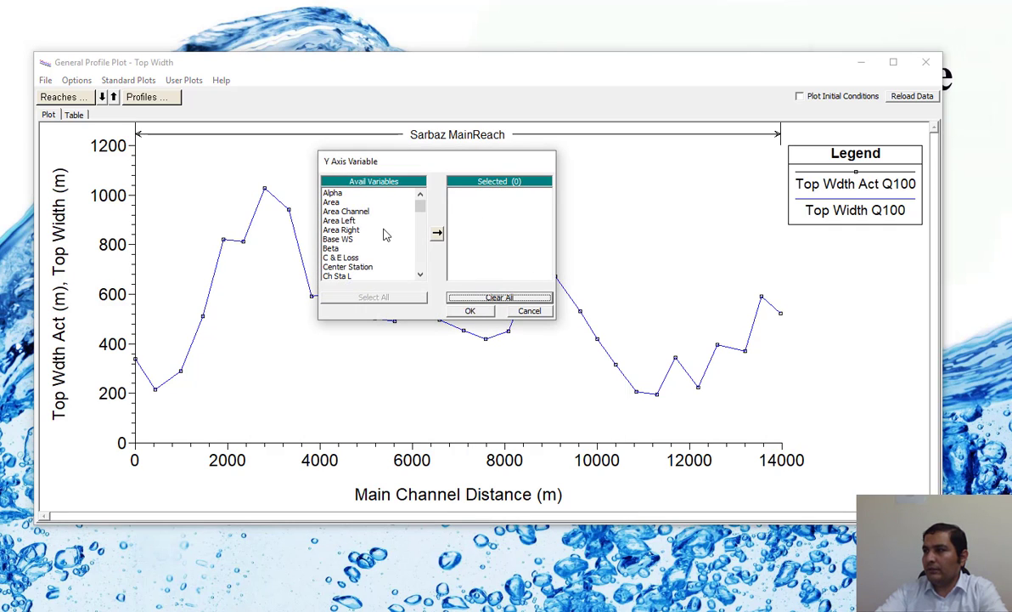
pyautogui.click(471, 309)
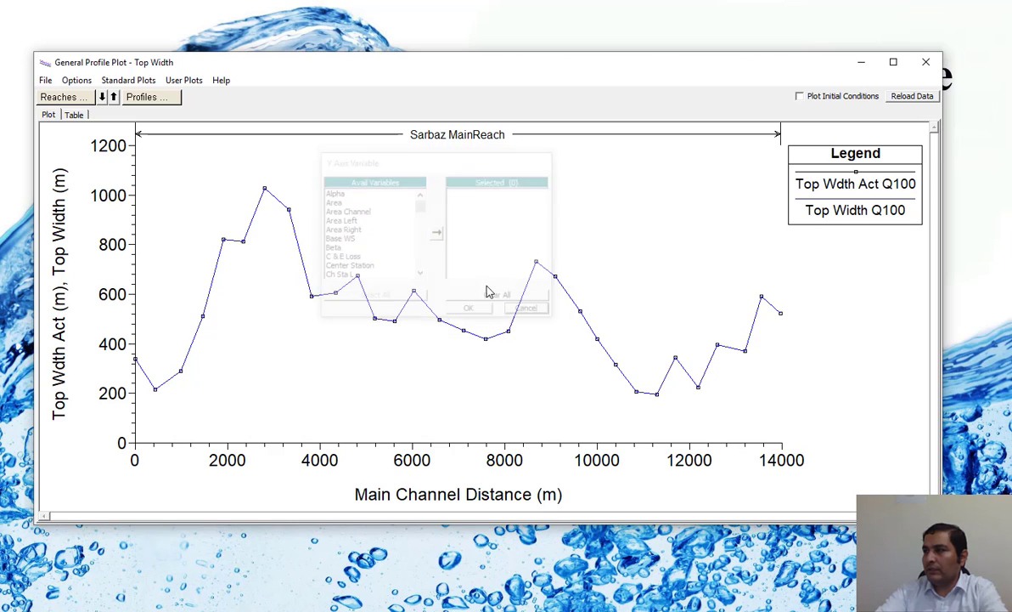
# Step: Remove Top Wdth Act from the plot variables so that only Top Width is plotted
pyautogui.rightClick(397, 209)
pyautogui.click(459, 383)
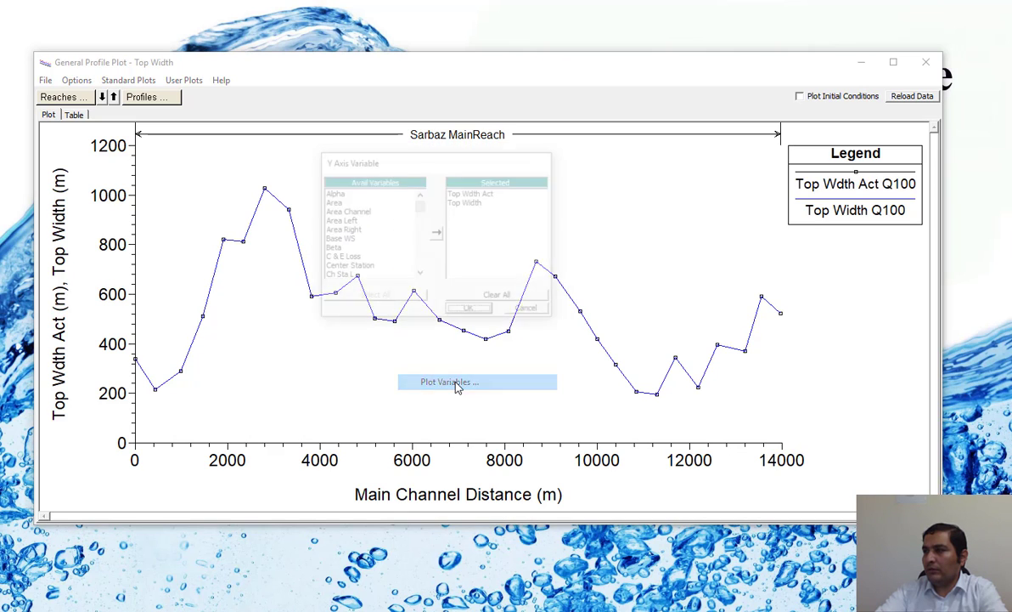
pyautogui.doubleClick(459, 192)
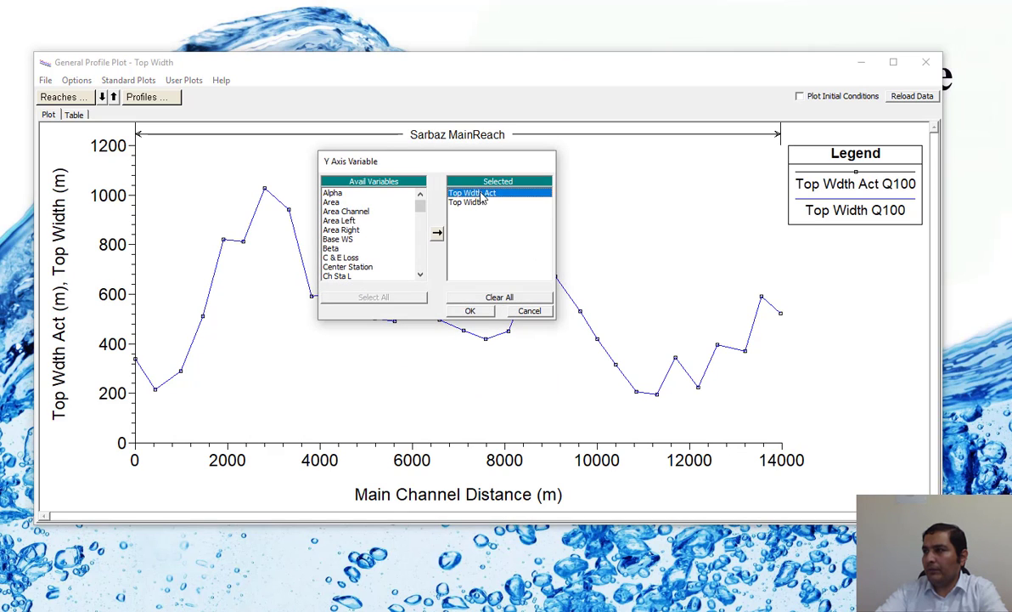
pyautogui.click(472, 311)
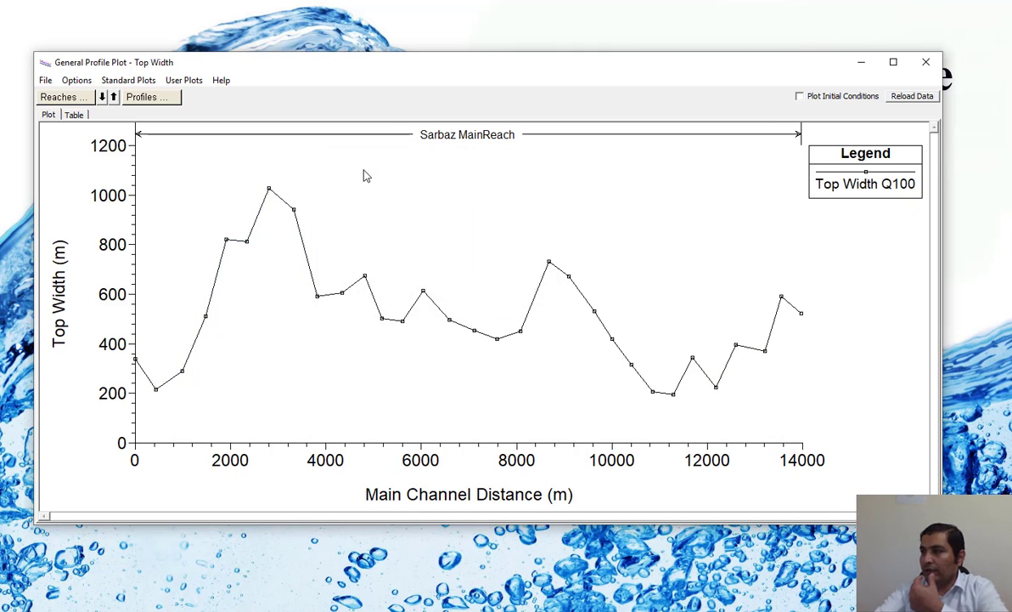
# Step: Replace Top Width with Hydr Depth as the plotted Y-axis variable
pyautogui.rightClick(366, 216)
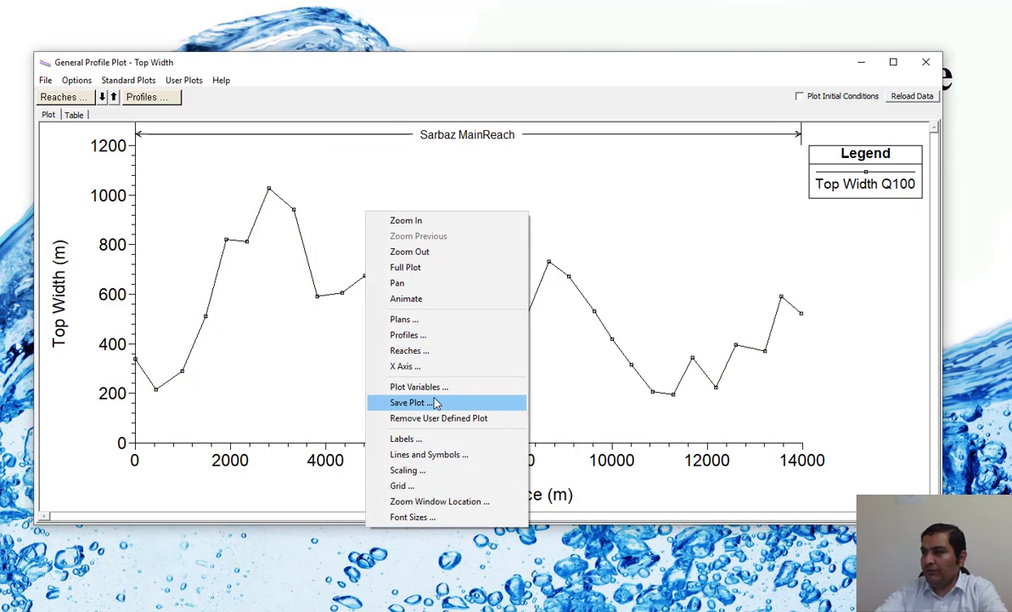
pyautogui.click(436, 387)
pyautogui.doubleClick(467, 193)
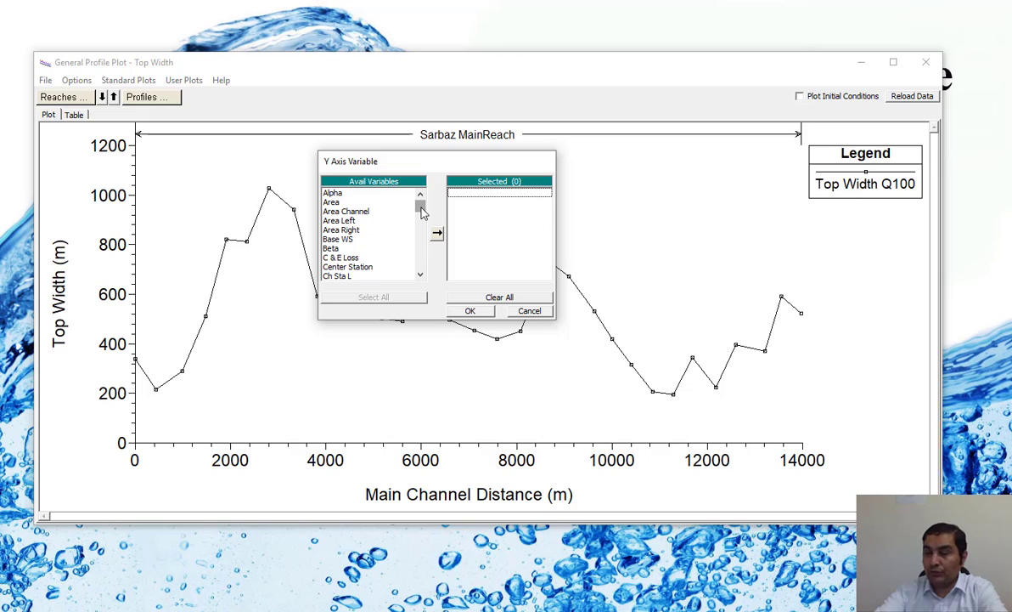
pyautogui.moveTo(422, 213); pyautogui.dragTo(422, 227)
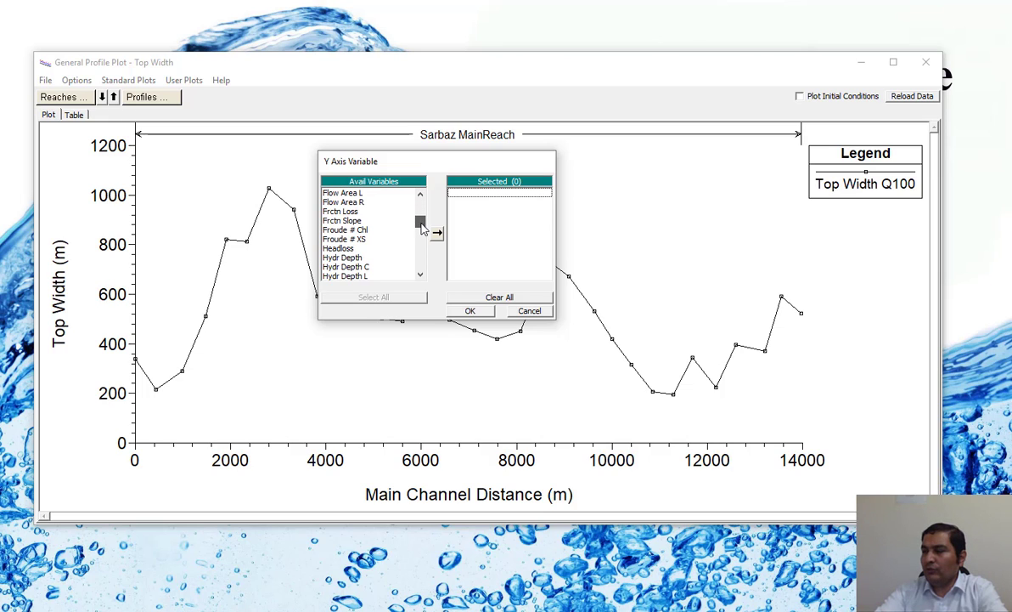
pyautogui.doubleClick(340, 257)
pyautogui.click(470, 311)
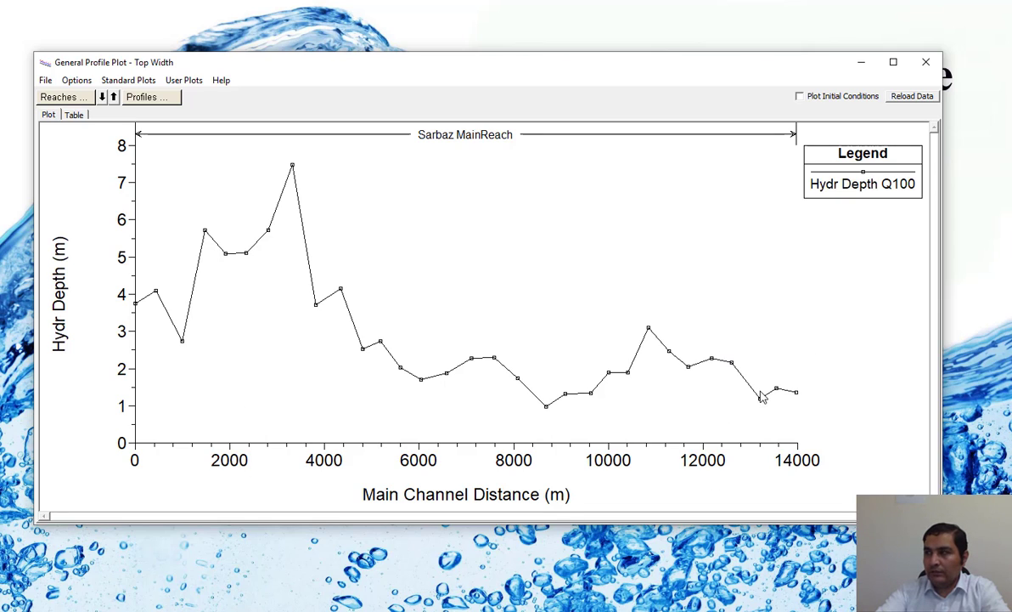
# Step: Replace Hydr Depth with Froude # XS as the plotted Y-axis variable
pyautogui.rightClick(370, 201)
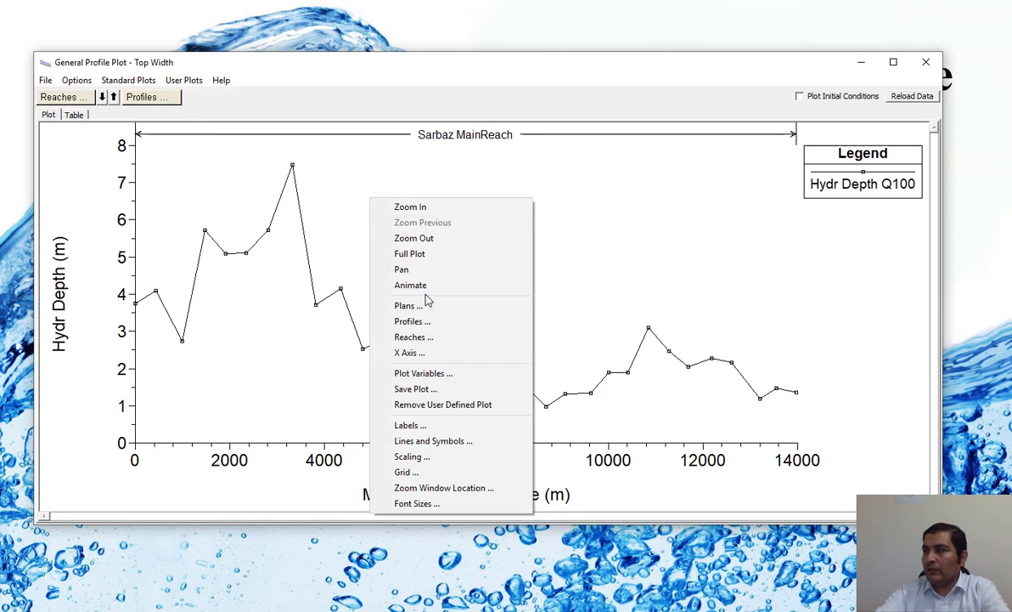
pyautogui.click(449, 383)
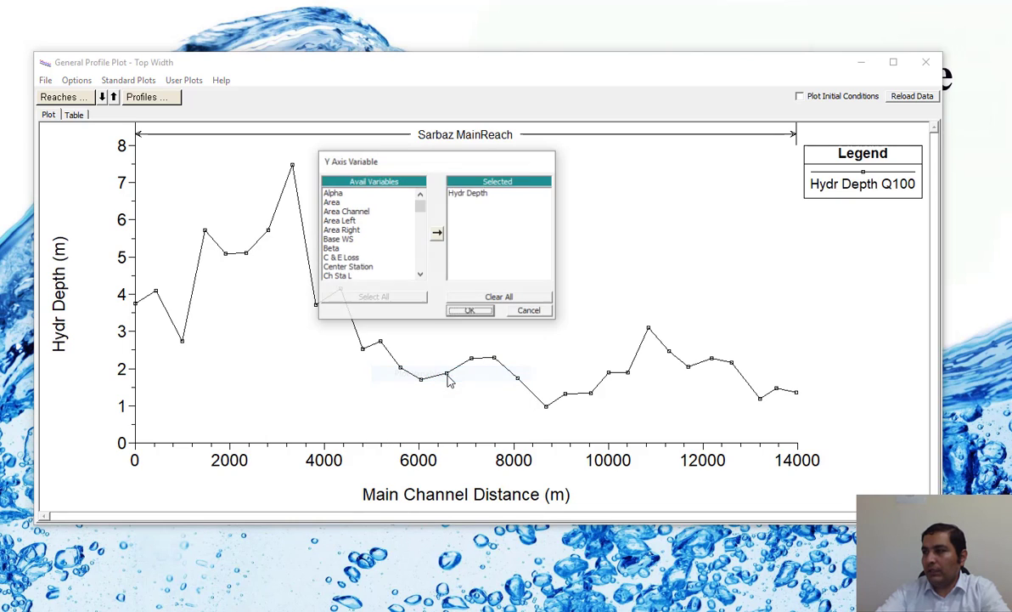
pyautogui.doubleClick(474, 194)
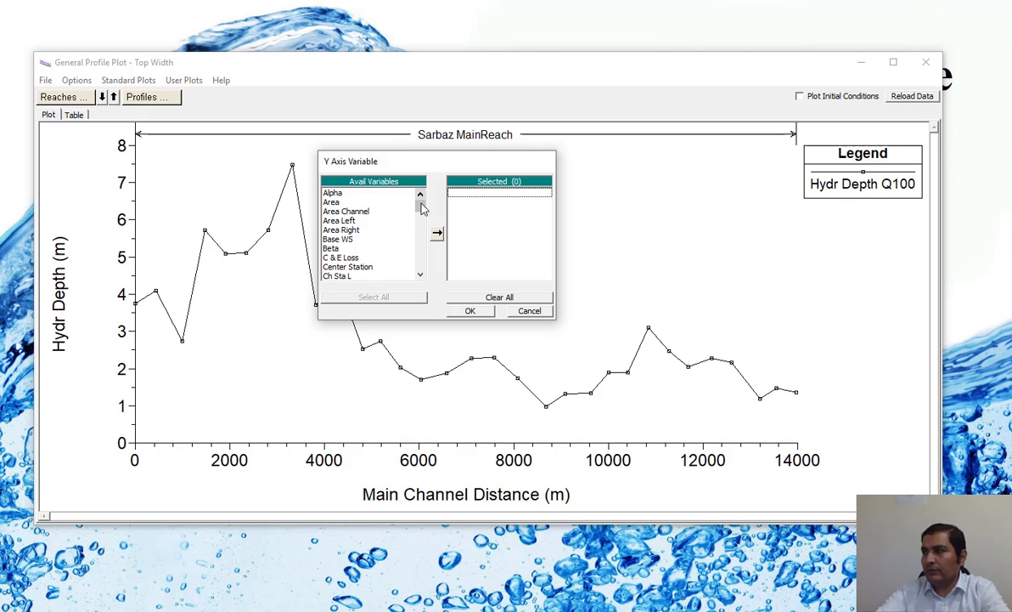
pyautogui.moveTo(420, 206); pyautogui.dragTo(419, 222)
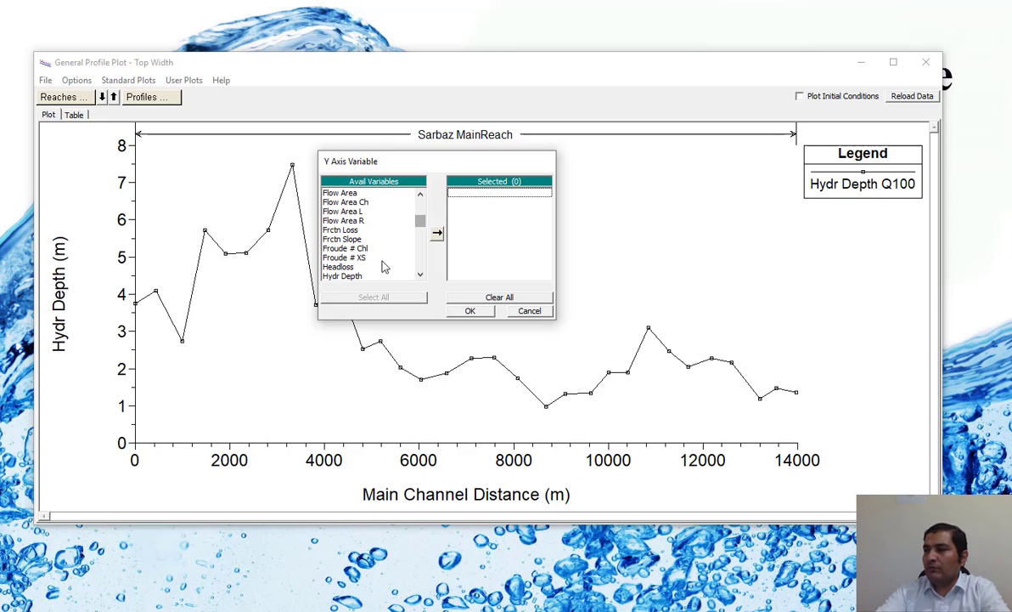
pyautogui.doubleClick(353, 258)
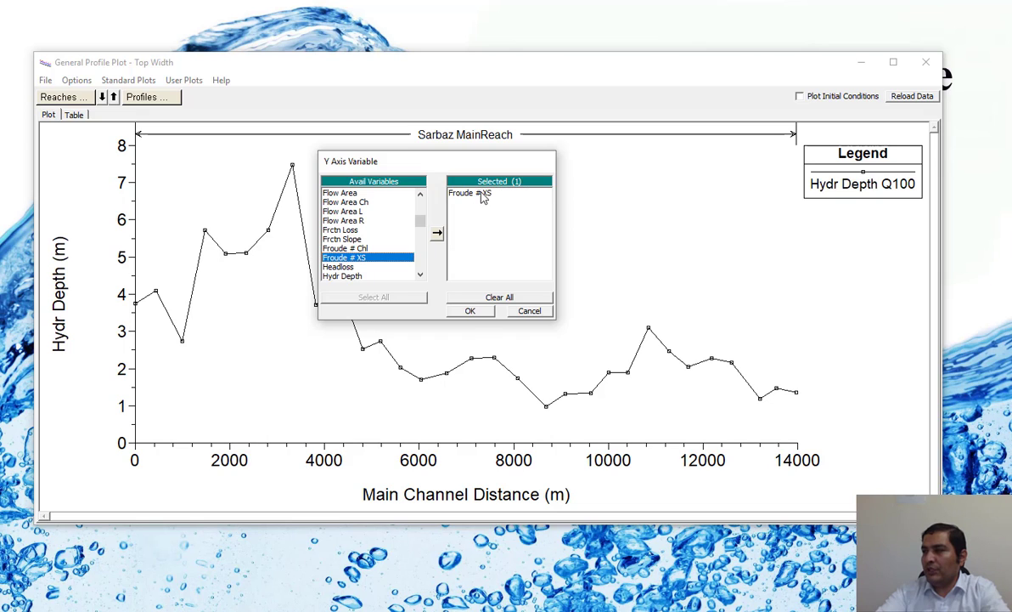
pyautogui.click(474, 313)
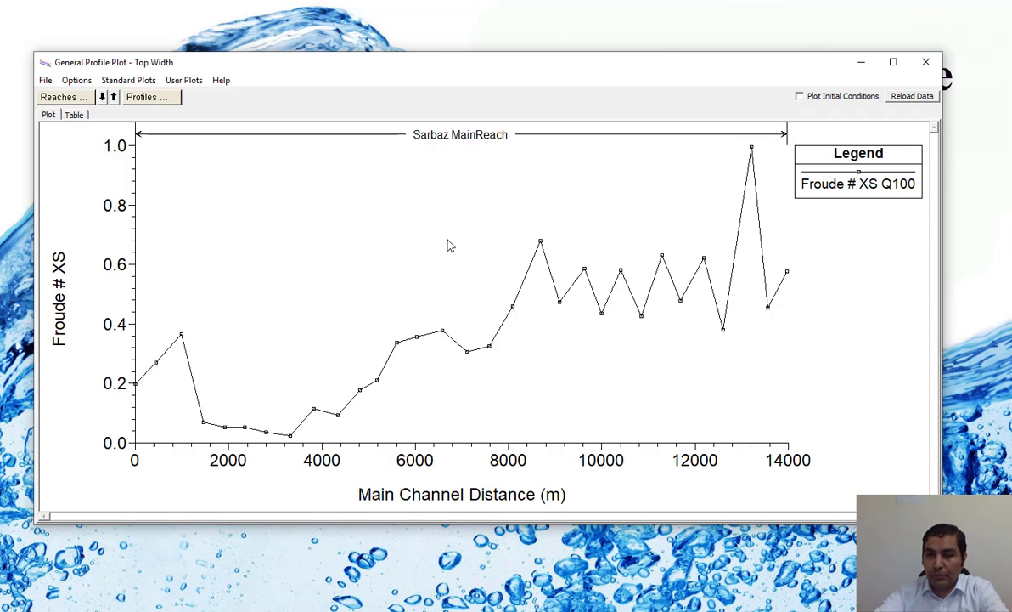
# Step: Close the general profile plot, then view and close the water surface profile plot for Q100
pyautogui.click(926, 63)
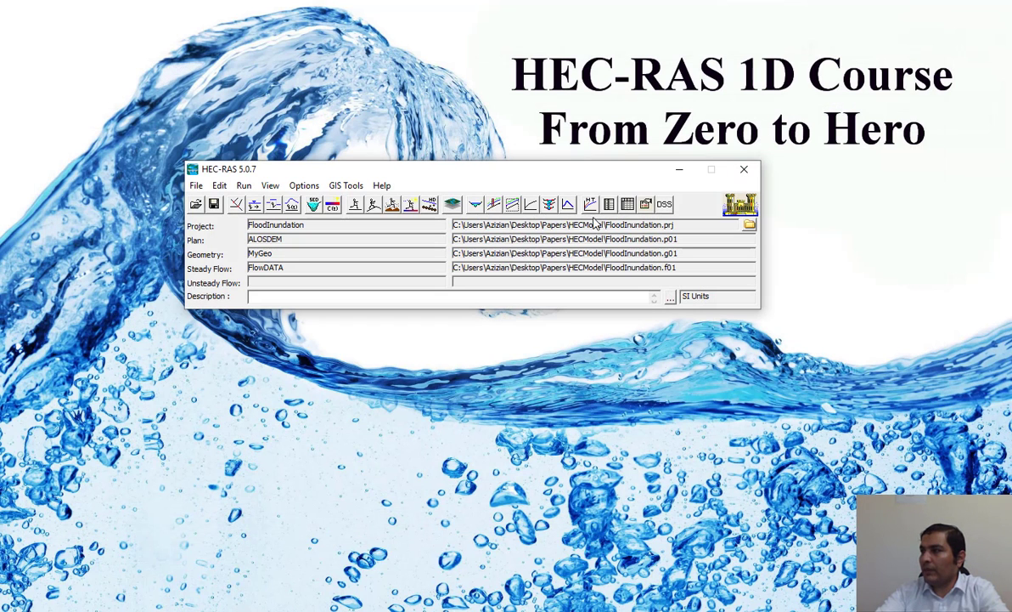
pyautogui.click(492, 208)
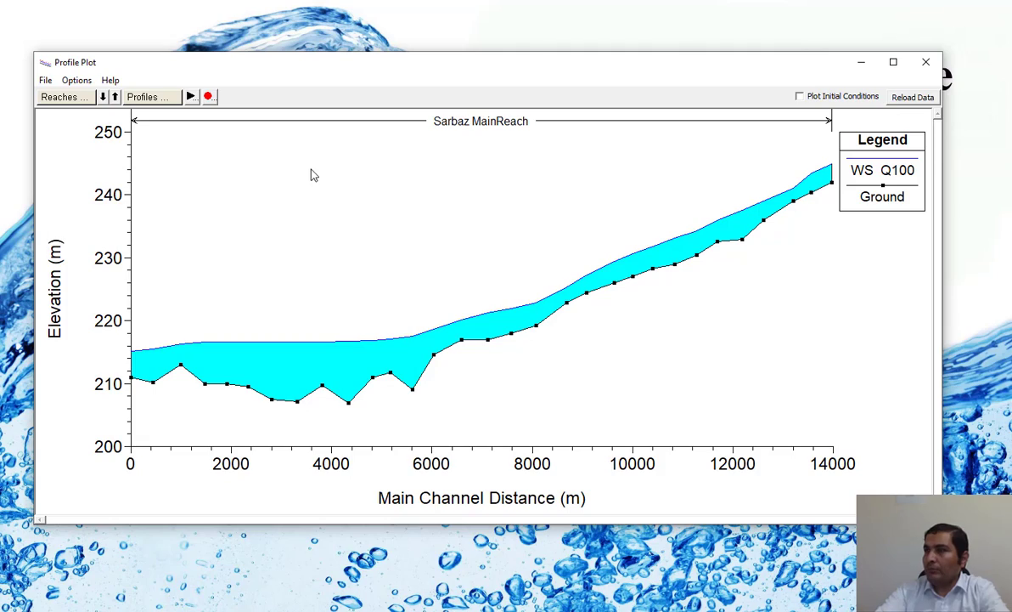
pyautogui.click(925, 62)
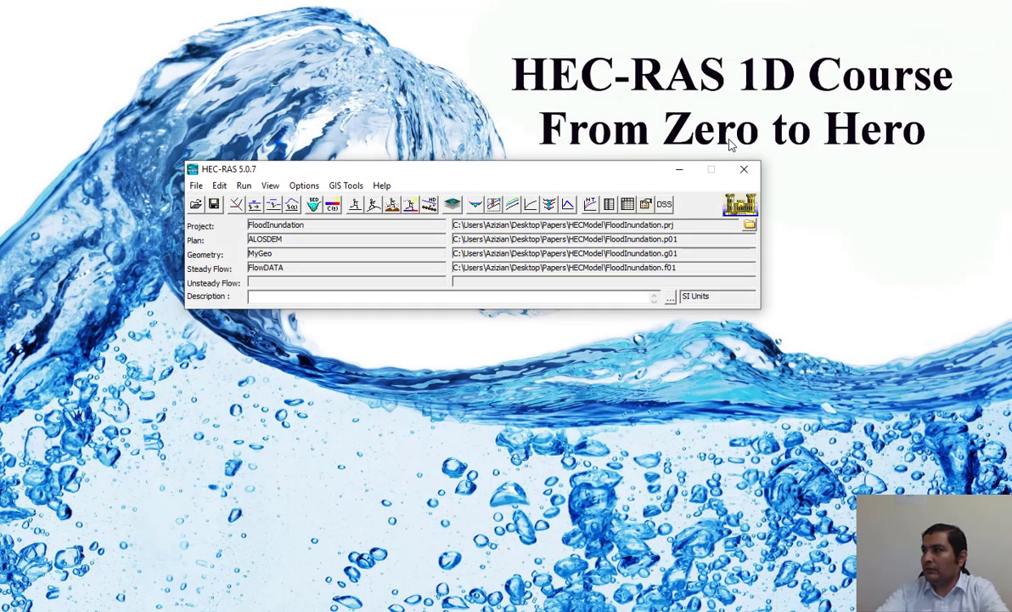
# Step: Open the profile summary output table and examine its hydraulic results across all columns
pyautogui.click(627, 204)
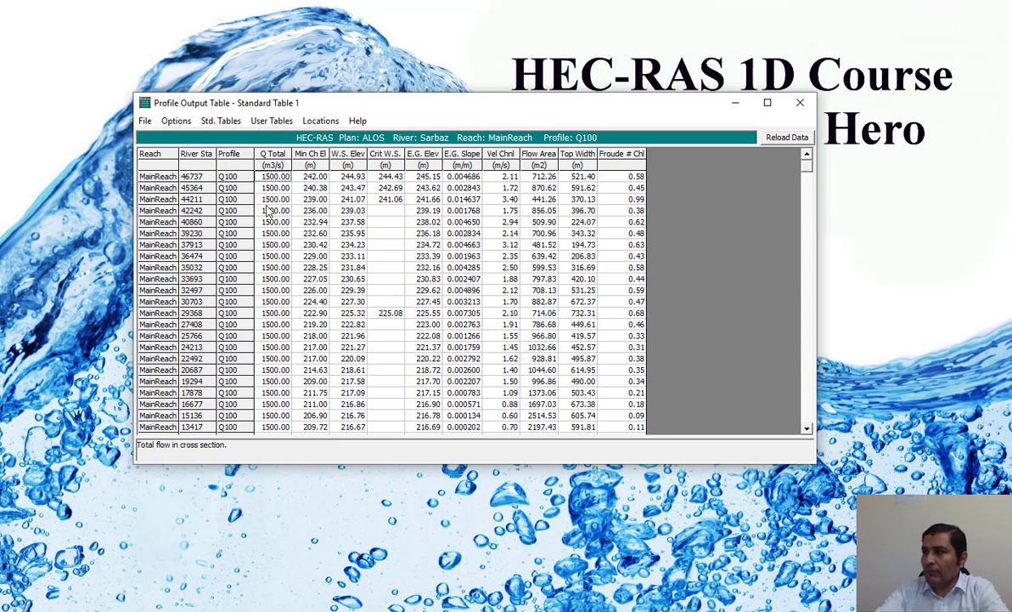
pyautogui.click(237, 170)
pyautogui.click(232, 180)
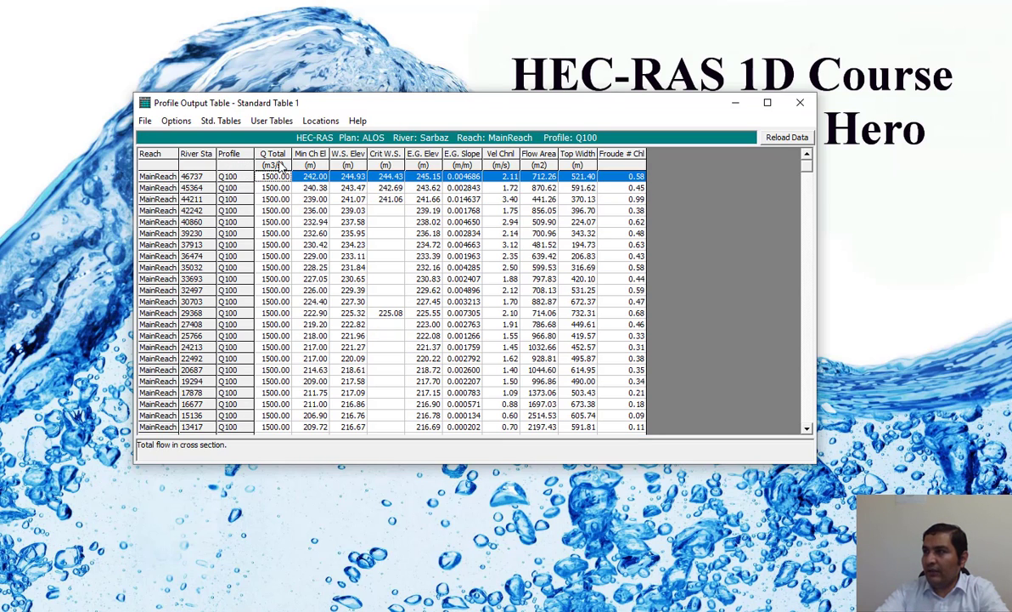
pyautogui.moveTo(312, 167); pyautogui.dragTo(599, 403)
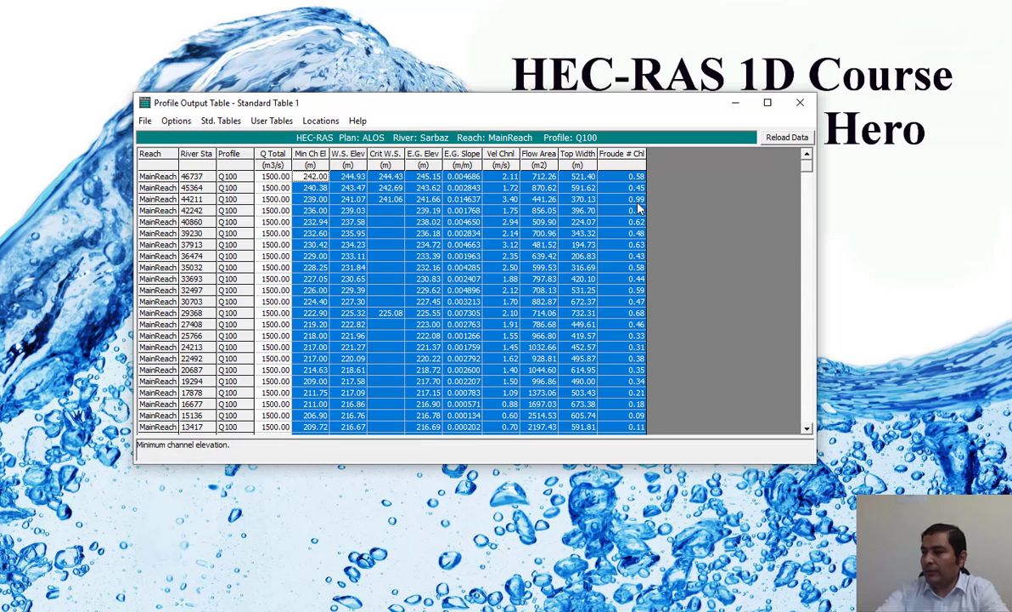
pyautogui.click(454, 231)
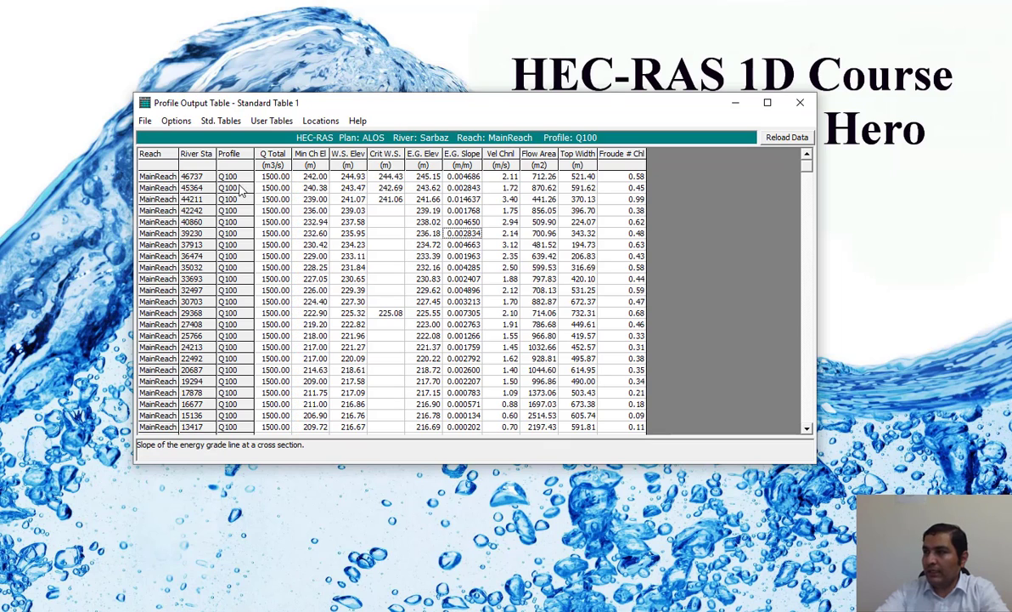
# Step: Define the table's columns, deleting every variable heading after Q Total
pyautogui.click(188, 123)
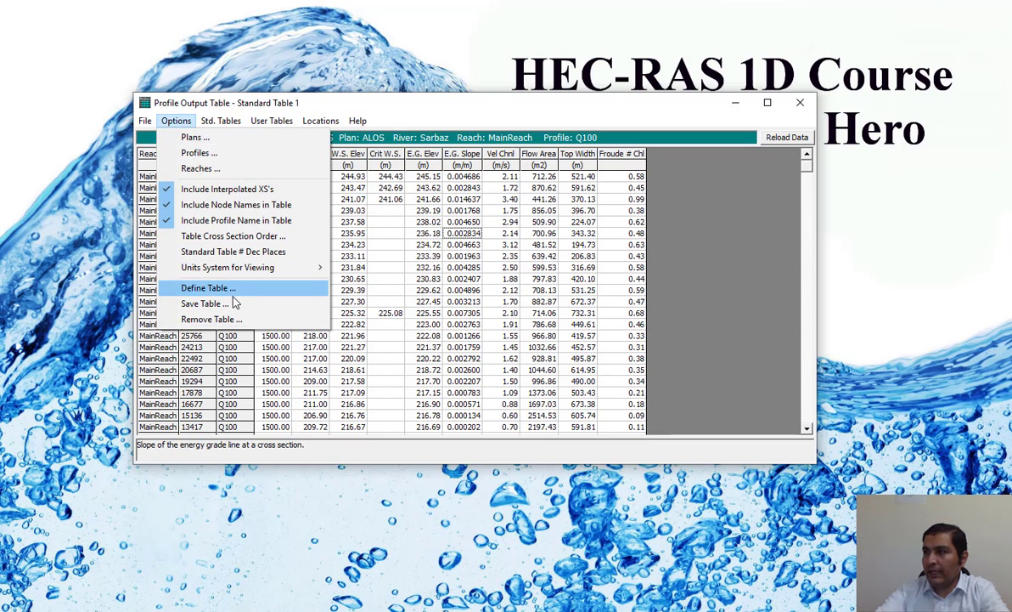
pyautogui.click(237, 291)
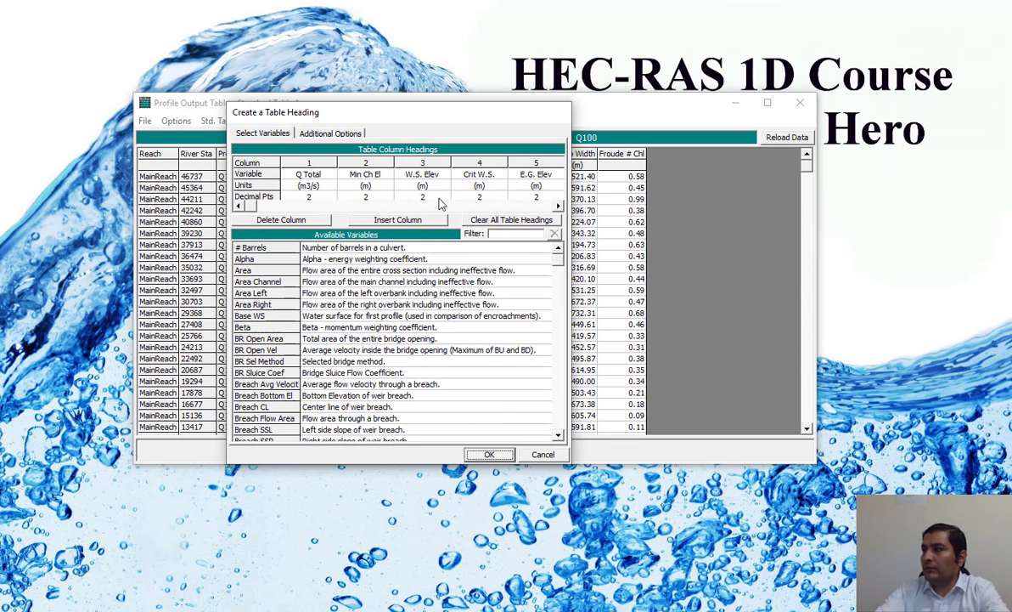
pyautogui.click(367, 163)
pyautogui.click(293, 220)
pyautogui.click(293, 220)
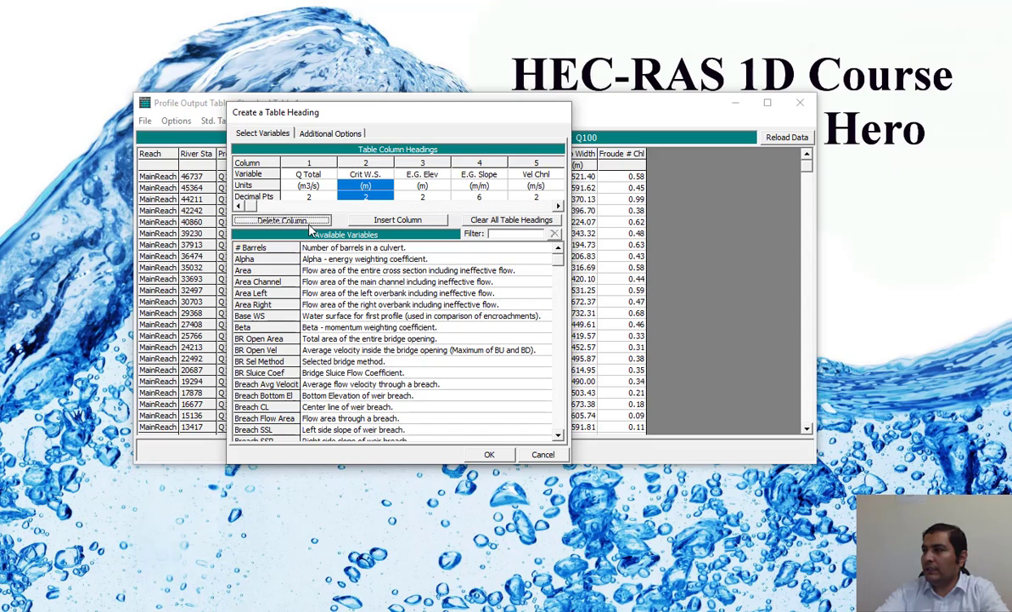
pyautogui.click(297, 221)
pyautogui.click(297, 221)
pyautogui.click(297, 221)
pyautogui.click(309, 225)
pyautogui.click(309, 224)
pyautogui.click(309, 224)
pyautogui.click(309, 224)
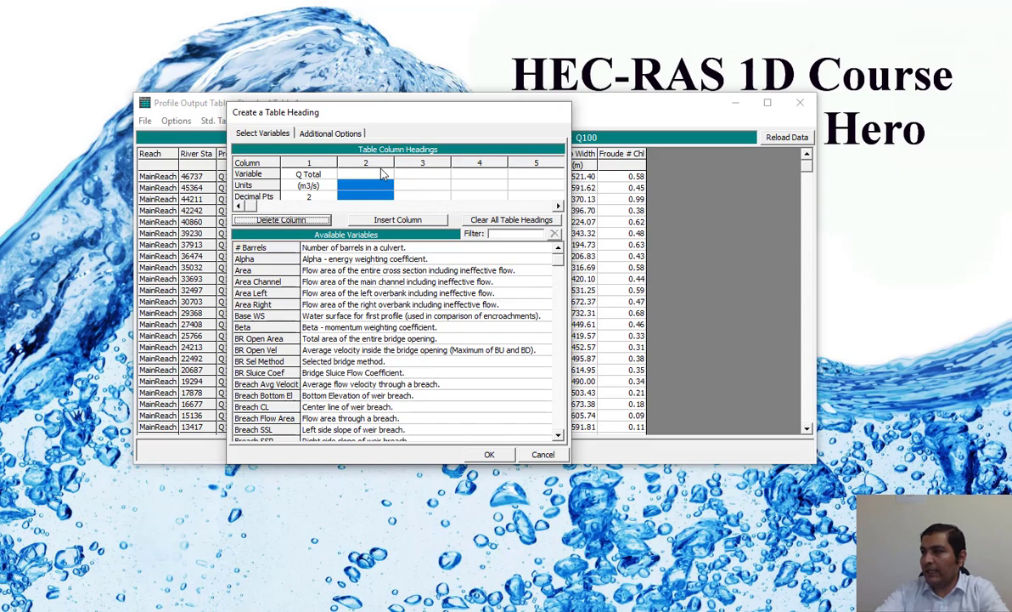
# Step: Add Froude # XS as the second table column and Hydr Depth as the third
pyautogui.scroll(-1, 560, 267)
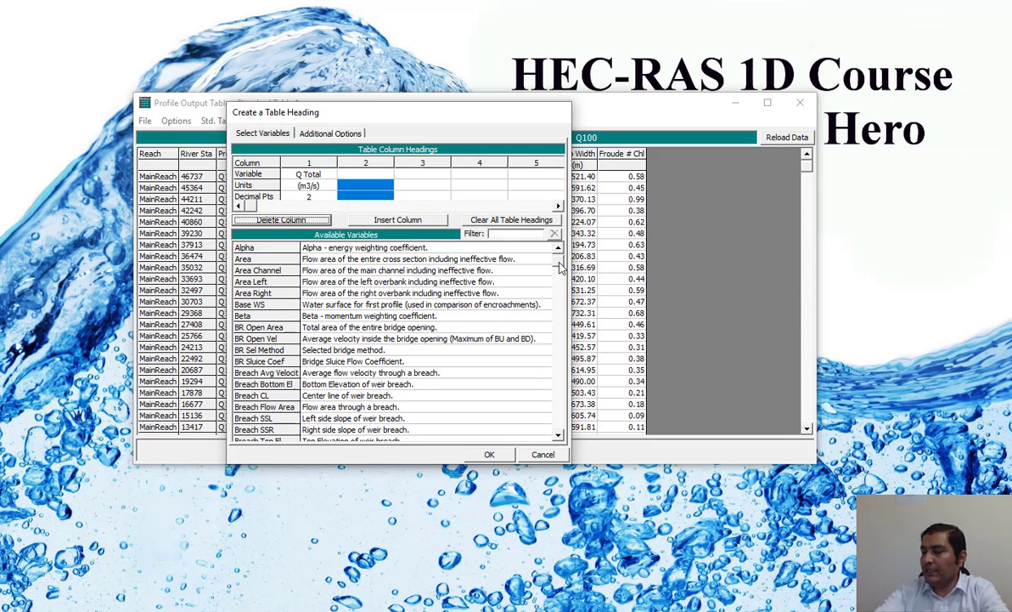
pyautogui.click(380, 170)
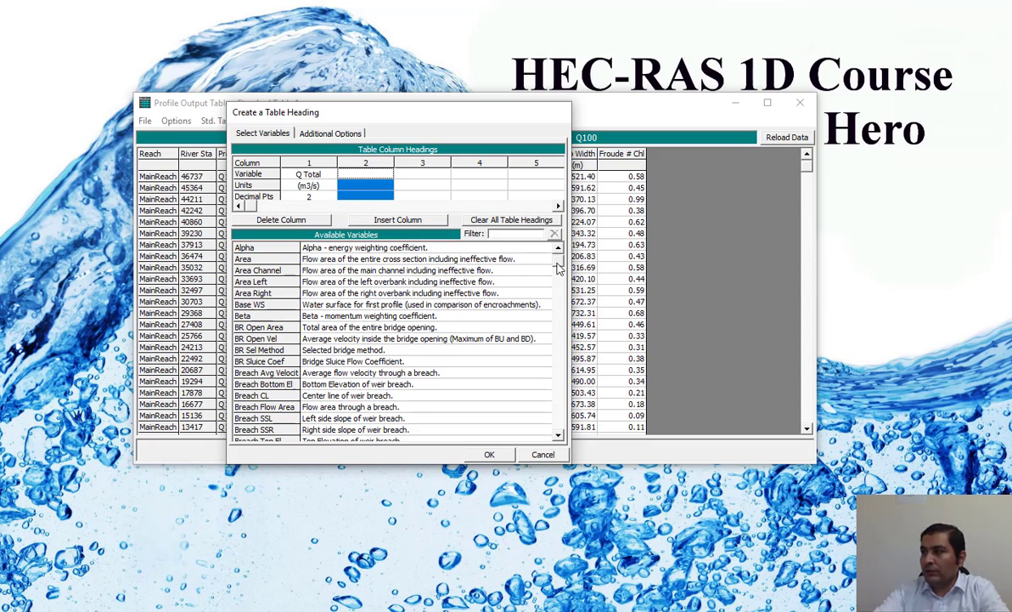
pyautogui.moveTo(560, 267); pyautogui.dragTo(558, 322)
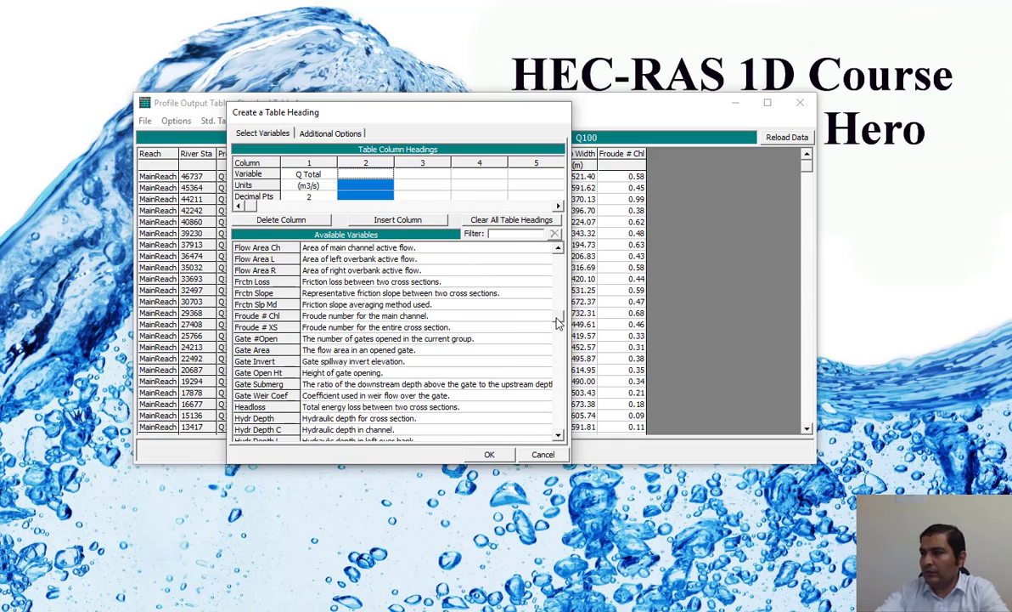
pyautogui.doubleClick(346, 327)
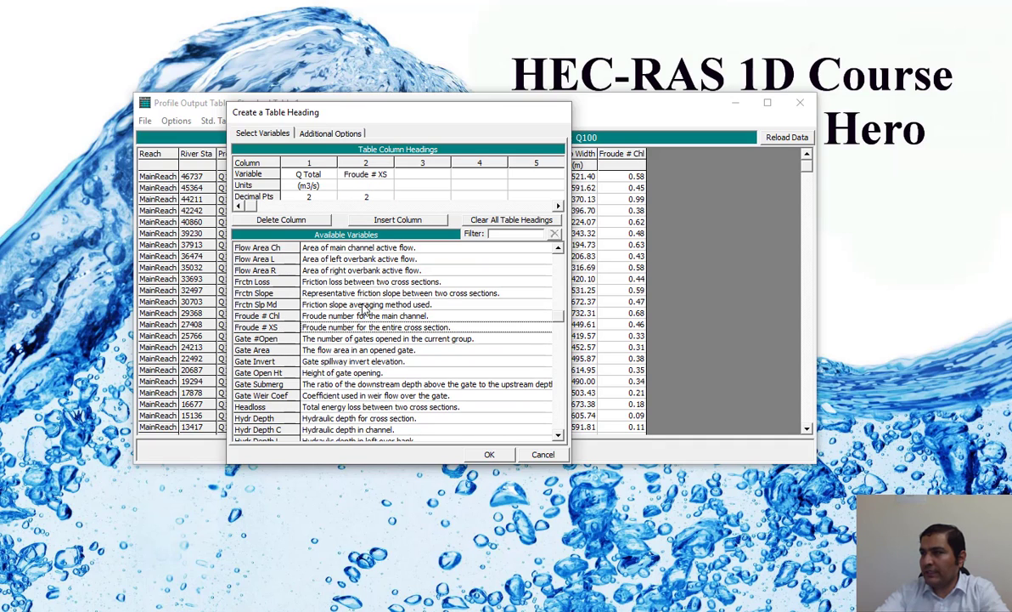
pyautogui.click(415, 172)
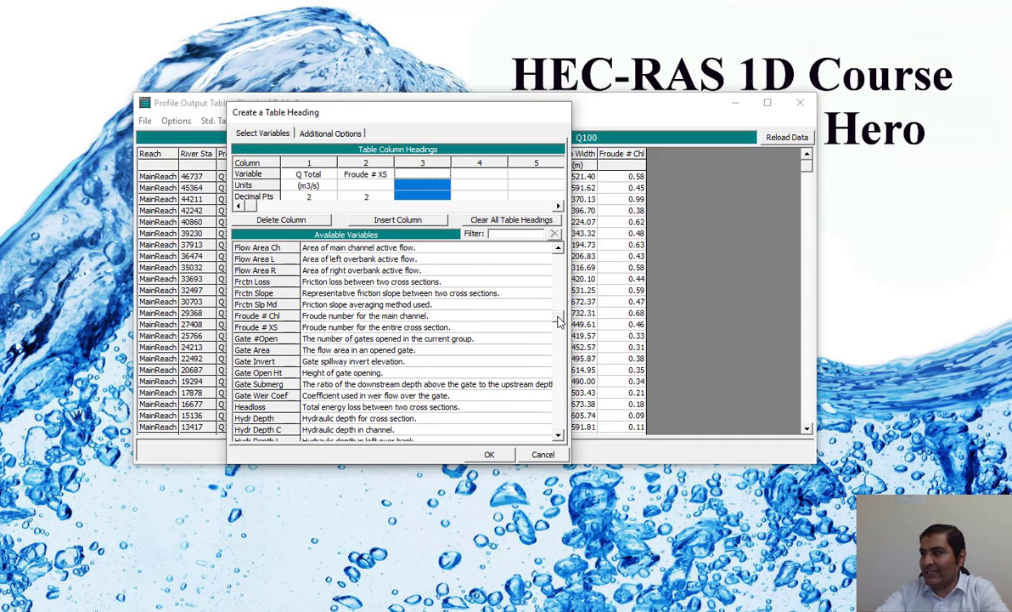
pyautogui.scroll(-2, 562, 438)
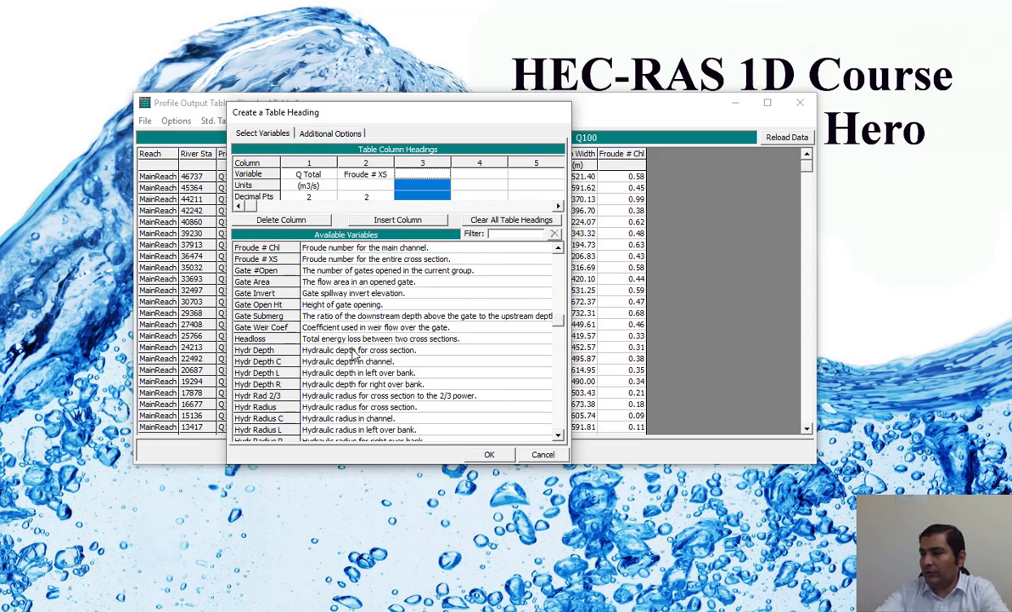
pyautogui.doubleClick(353, 349)
# Step: Add Shear Total, the shear stress in the total section, as the fourth table column
pyautogui.click(479, 170)
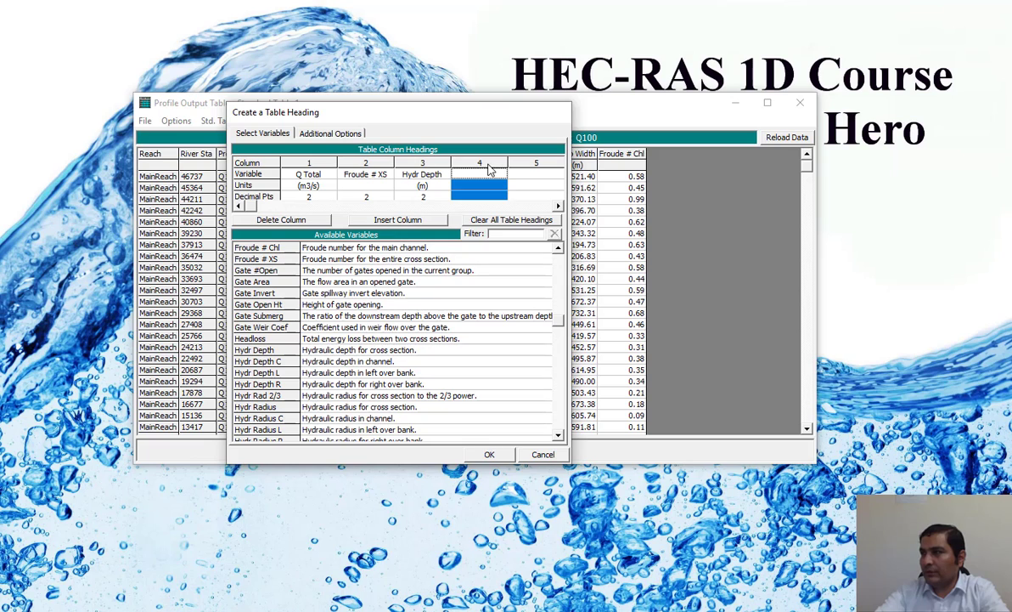
pyautogui.click(560, 437)
pyautogui.click(561, 437)
pyautogui.click(561, 438)
pyautogui.click(561, 438)
pyautogui.click(560, 437)
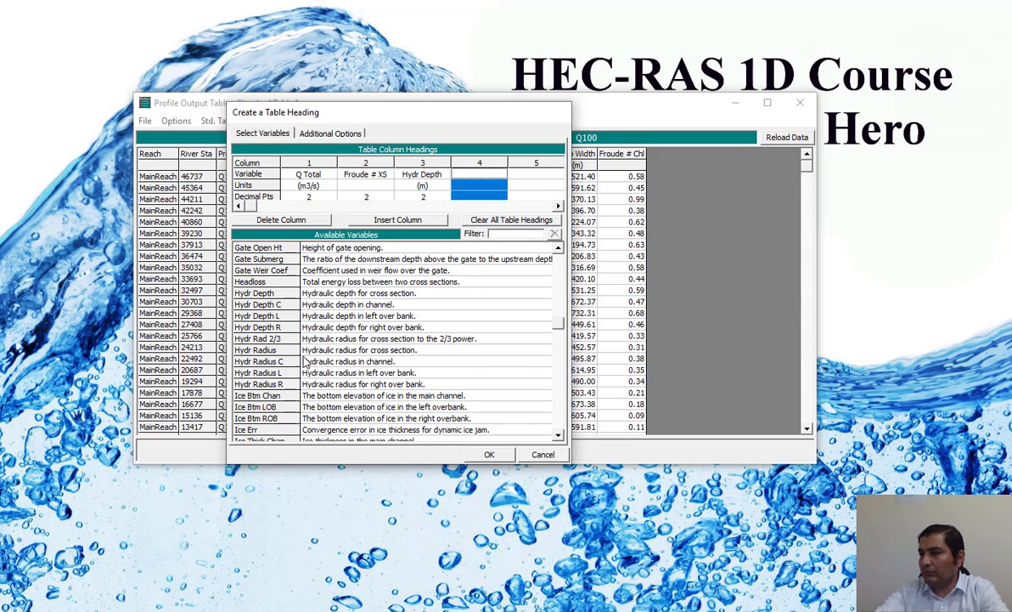
pyautogui.click(559, 438)
pyautogui.click(559, 438)
pyautogui.click(559, 438)
pyautogui.click(559, 438)
pyautogui.click(559, 438)
pyautogui.click(559, 439)
pyautogui.click(559, 439)
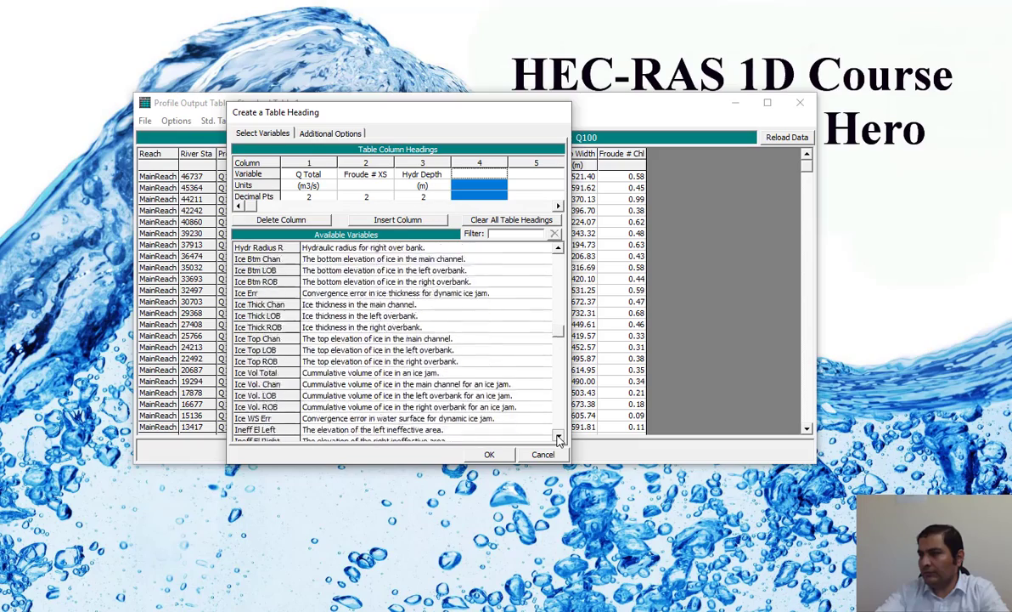
pyautogui.moveTo(559, 438); pyautogui.dragTo(559, 438)
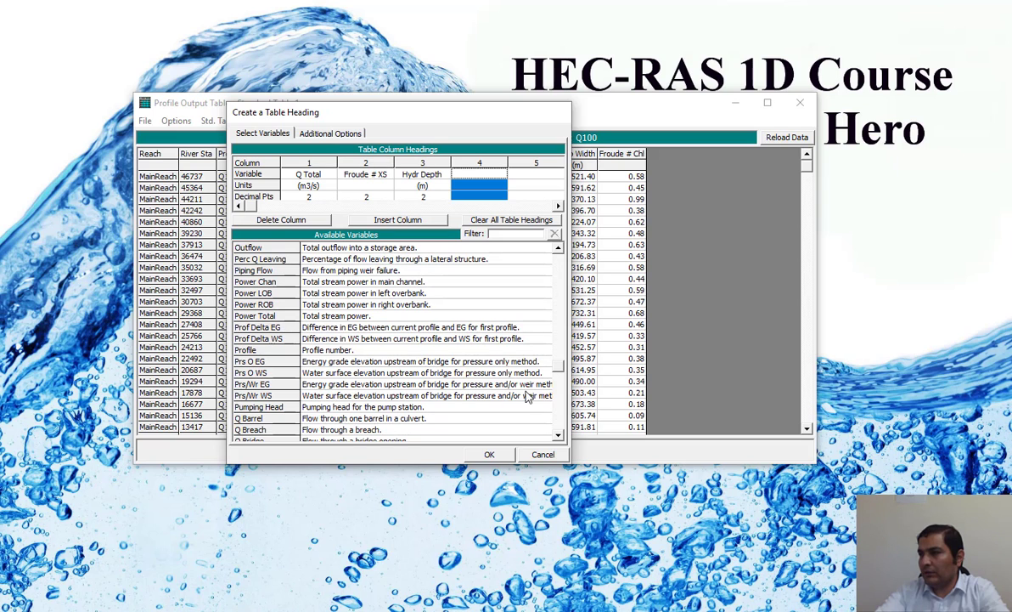
pyautogui.click(559, 437)
pyautogui.moveTo(558, 438); pyautogui.dragTo(559, 437)
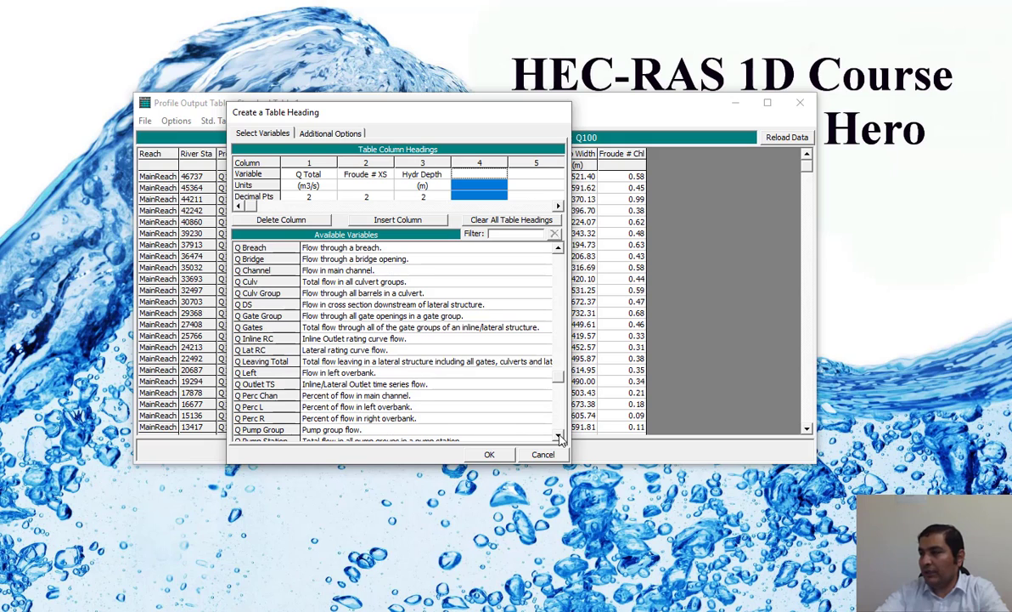
pyautogui.click(559, 437)
pyautogui.click(559, 436)
pyautogui.click(559, 436)
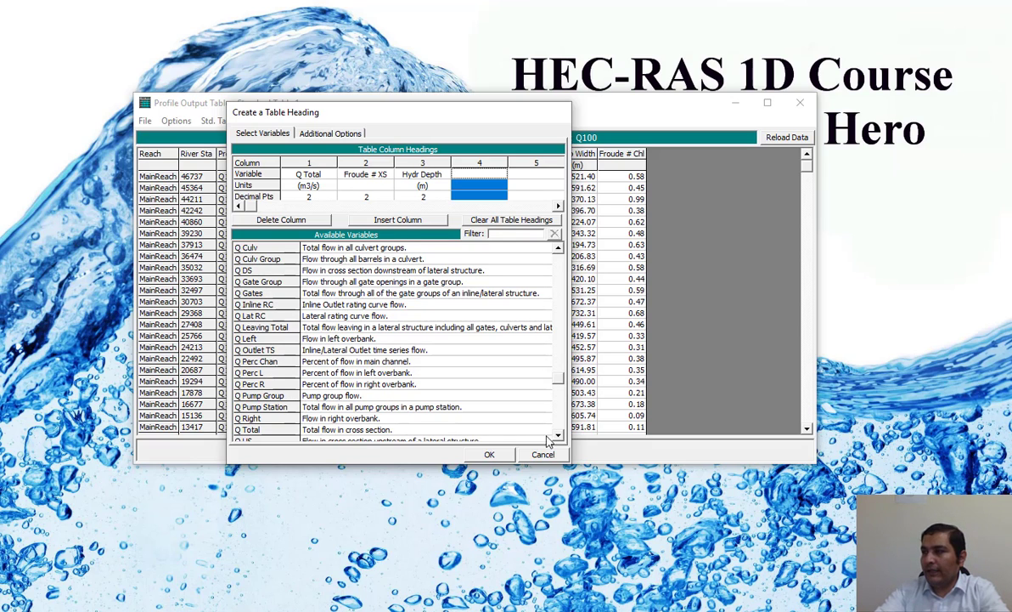
pyautogui.click(559, 437)
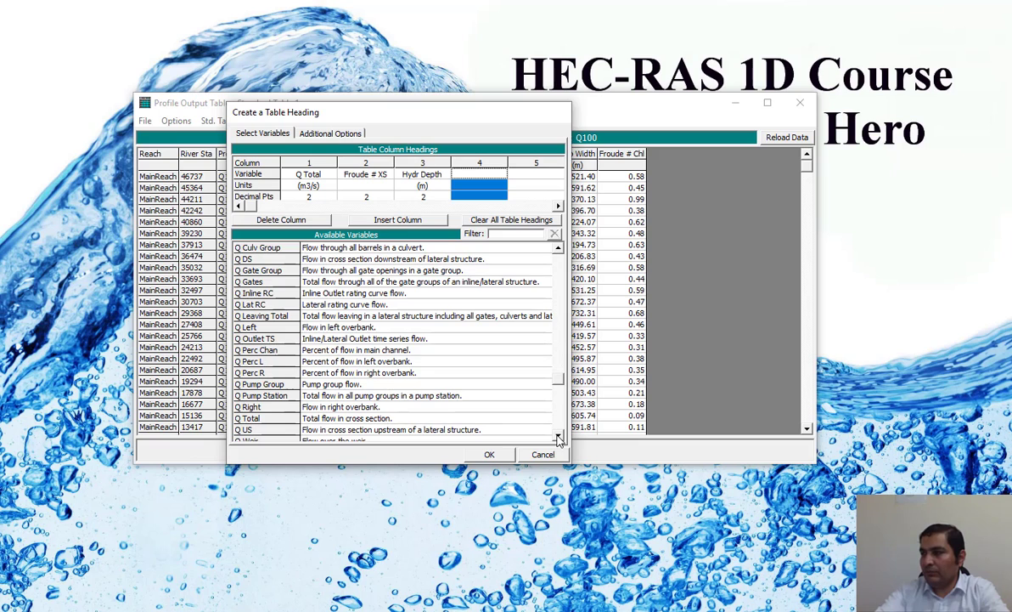
pyautogui.click(559, 438)
pyautogui.click(559, 438)
pyautogui.click(559, 437)
pyautogui.click(559, 437)
pyautogui.click(559, 438)
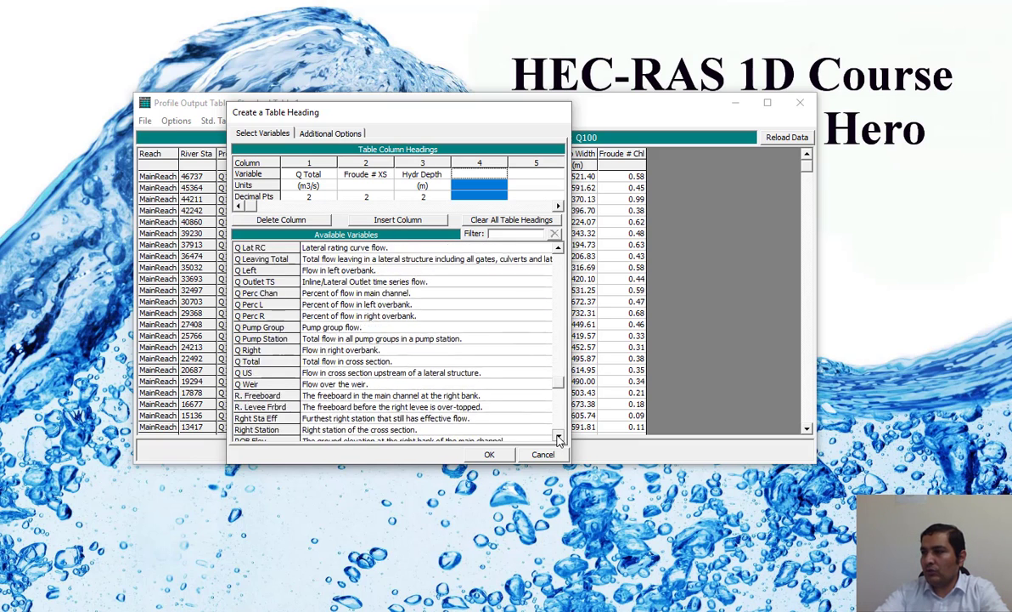
pyautogui.doubleClick(559, 437)
pyautogui.doubleClick(559, 438)
pyautogui.click(559, 437)
pyautogui.click(559, 437)
pyautogui.click(559, 437)
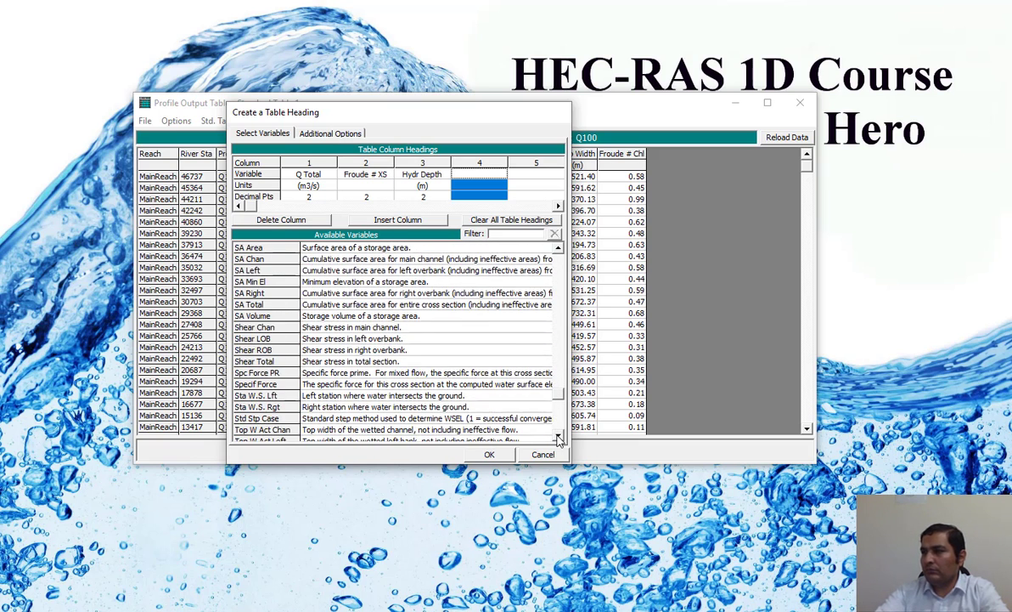
pyautogui.doubleClick(348, 362)
# Step: Add Top Width of the wetted cross section as the fifth table column
pyautogui.click(524, 173)
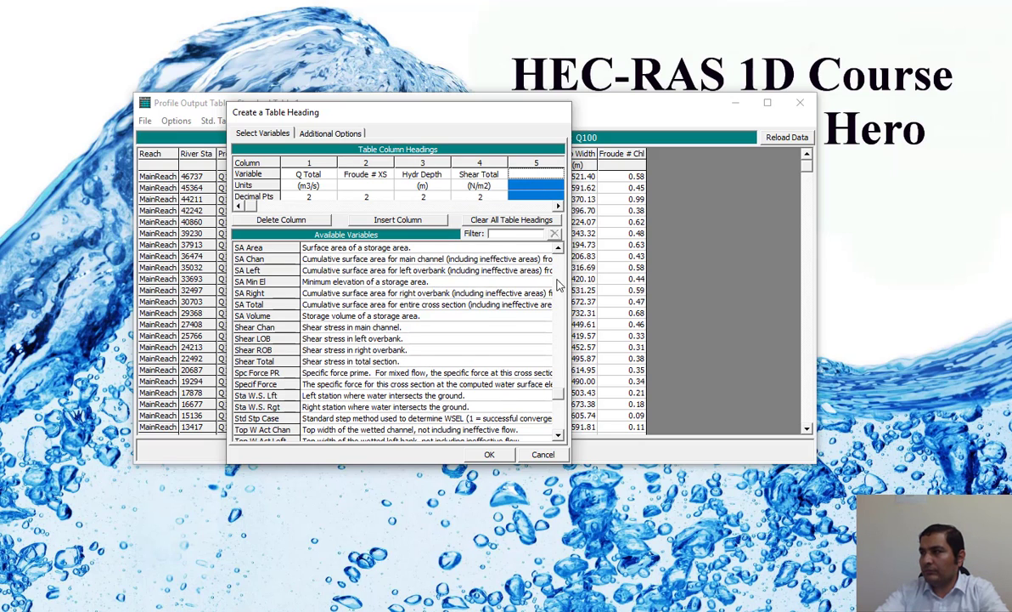
pyautogui.scroll(-3, 459, 399)
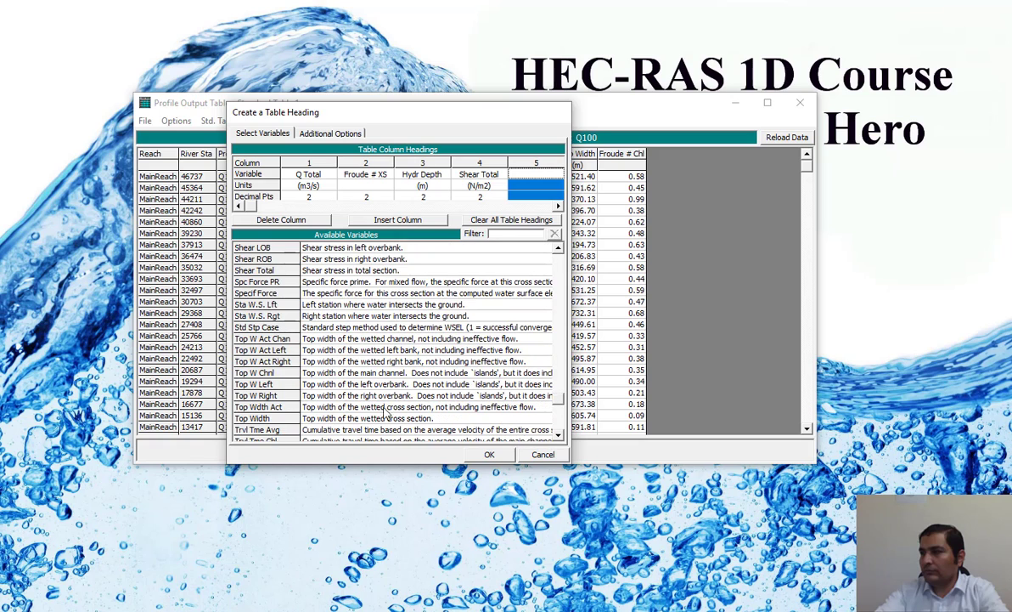
pyautogui.doubleClick(264, 420)
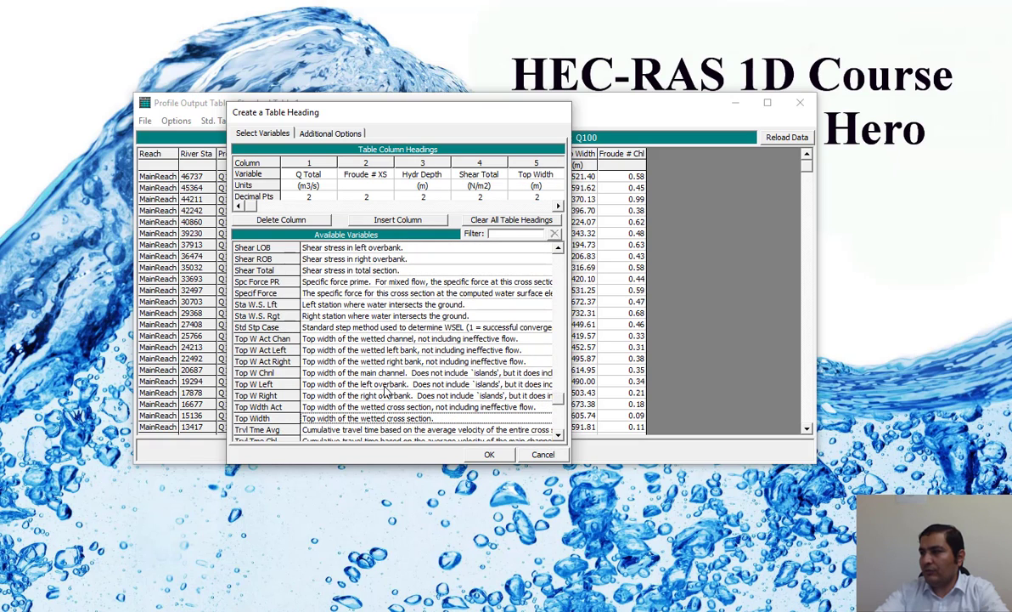
# Step: Add Vel Total, the average velocity in the total cross section, as the sixth table column
pyautogui.click(558, 207)
pyautogui.click(558, 207)
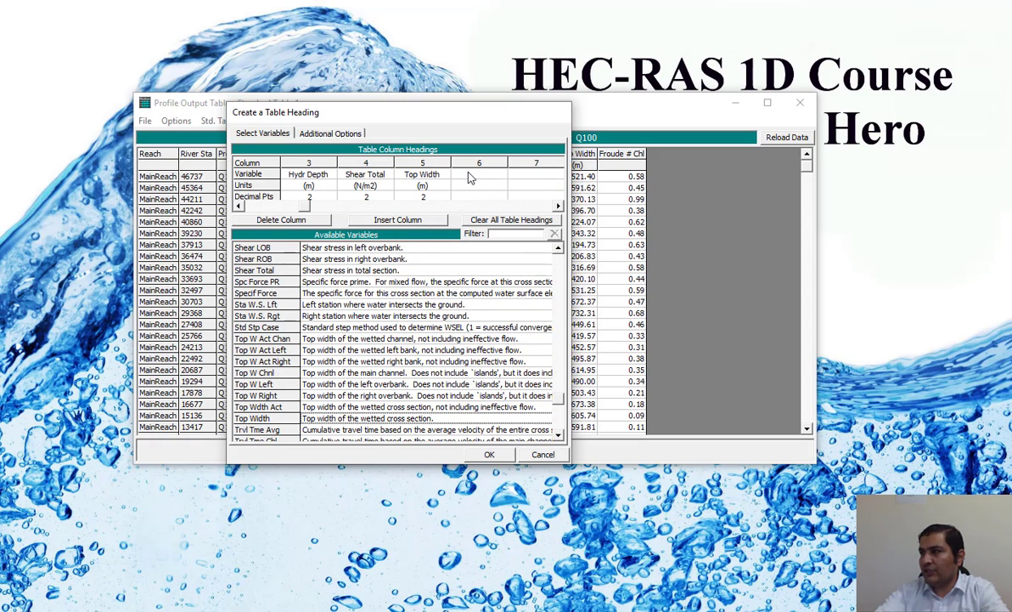
pyautogui.click(478, 174)
pyautogui.click(558, 436)
pyautogui.scroll(-4, 527, 416)
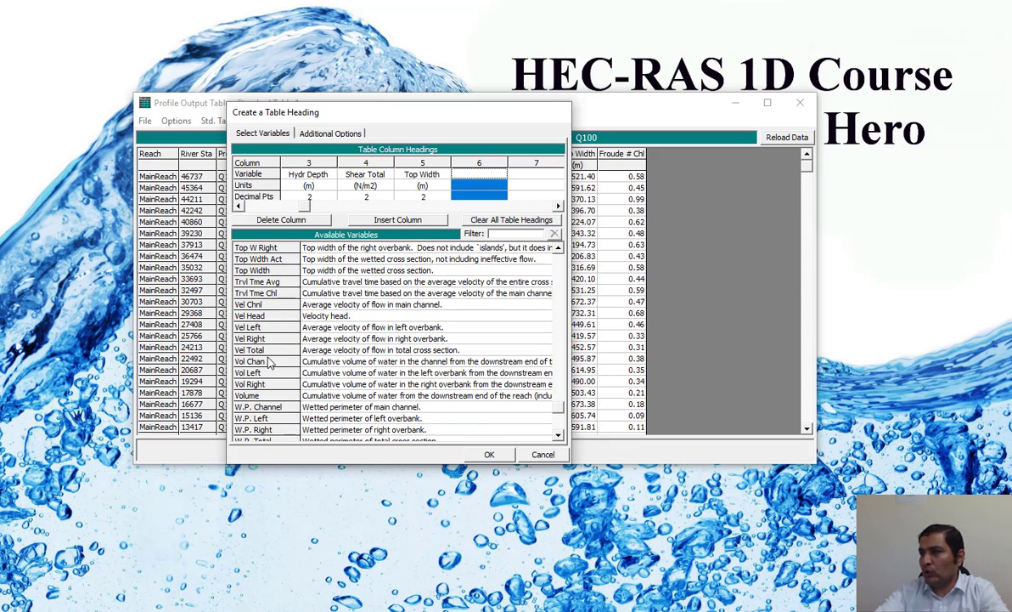
pyautogui.doubleClick(336, 350)
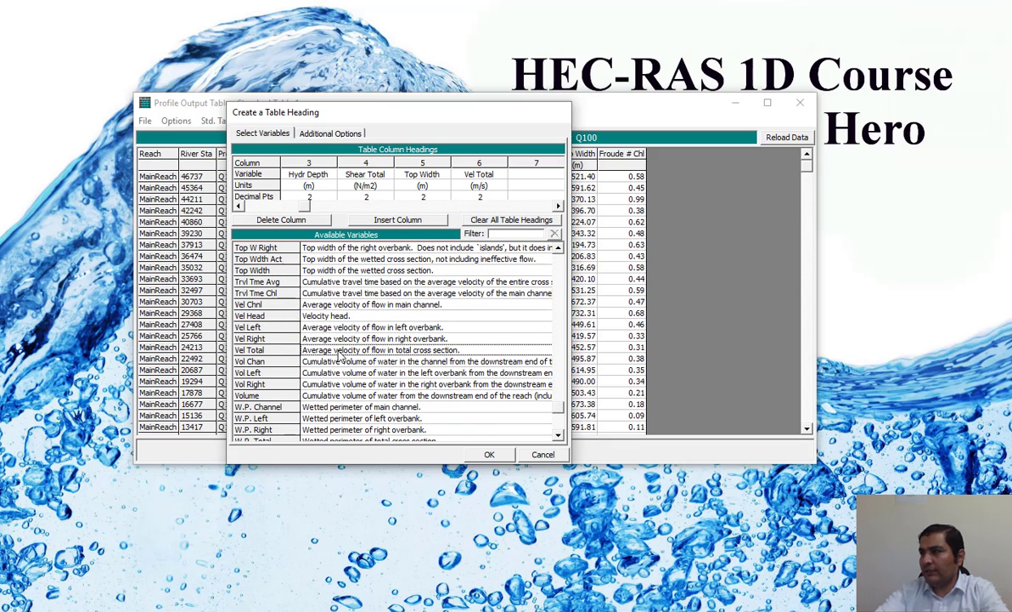
# Step: Check the remaining available variables and apply the custom column headings to the profile output table
pyautogui.click(559, 436)
pyautogui.scroll(-5, 558, 436)
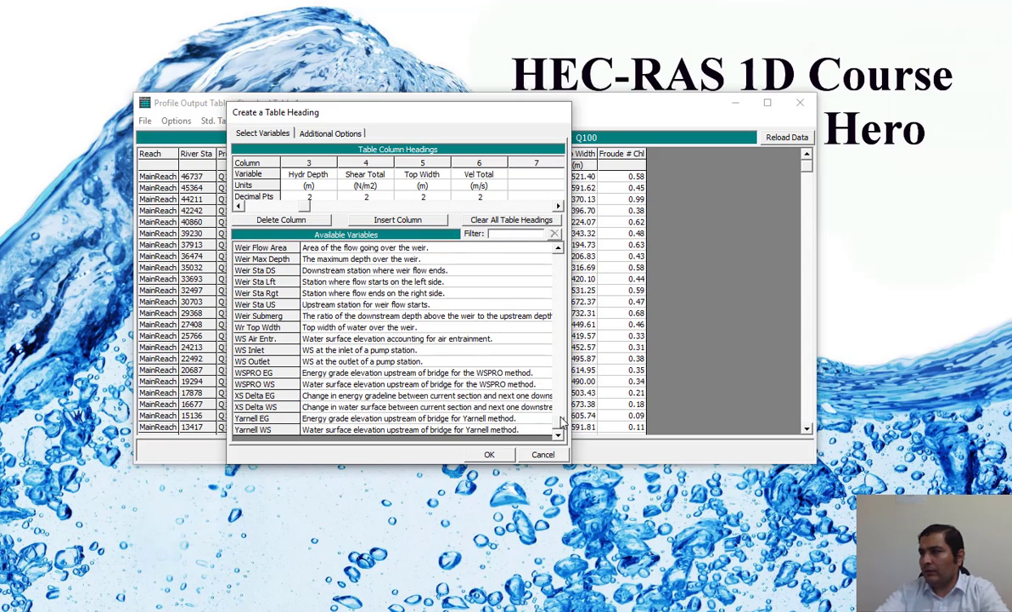
pyautogui.scroll(5, 525, 392)
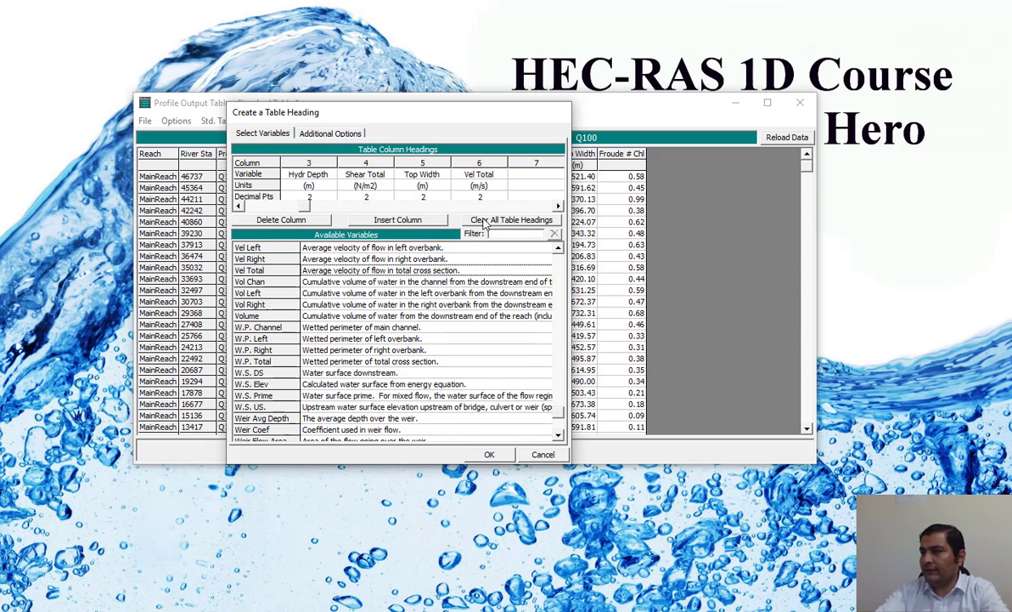
pyautogui.click(491, 456)
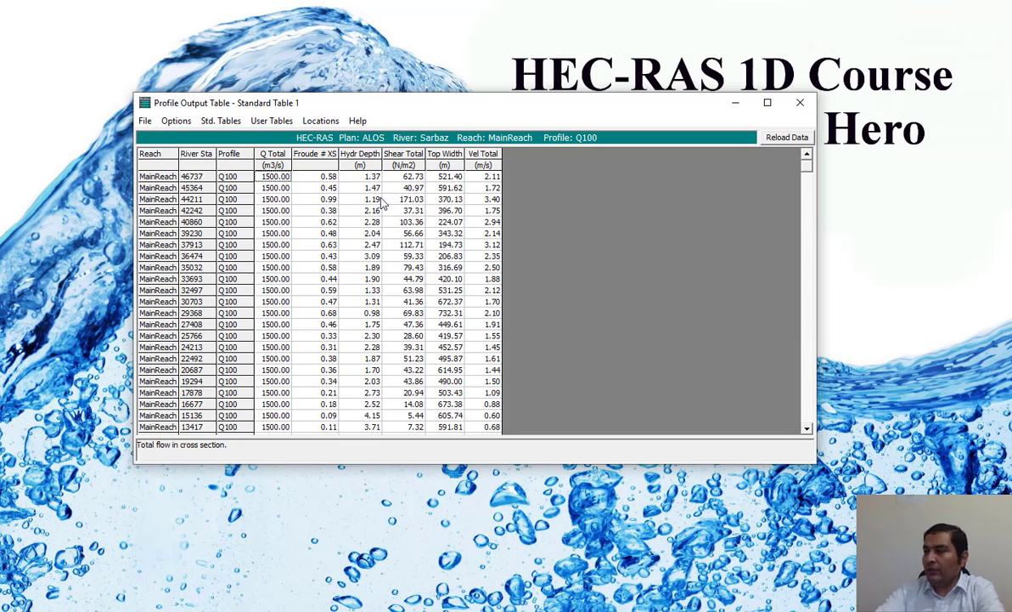
# Step: Enlarge the profile output table window and include all three profiles, Q10, Q25 and Q100, in the table
pyautogui.moveTo(433, 463); pyautogui.dragTo(433, 527)
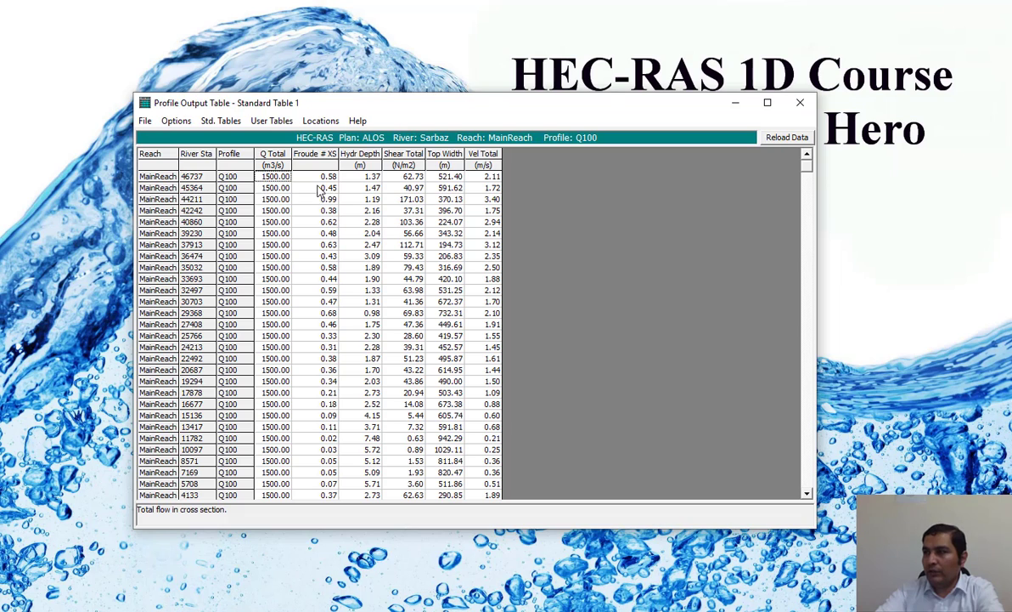
pyautogui.moveTo(299, 176); pyautogui.dragTo(452, 425)
pyautogui.click(174, 121)
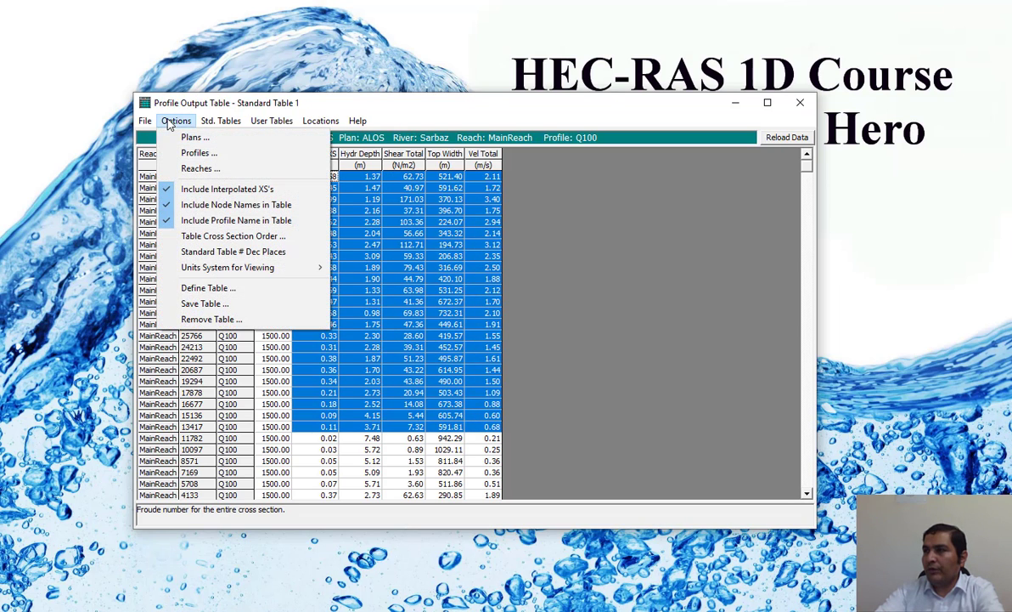
pyautogui.click(214, 159)
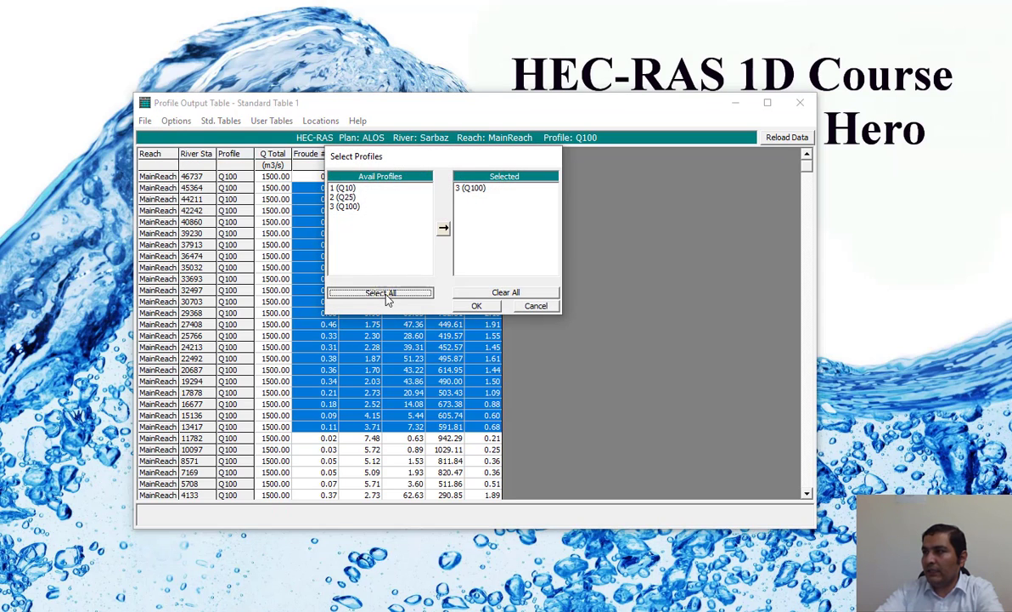
pyautogui.click(361, 291)
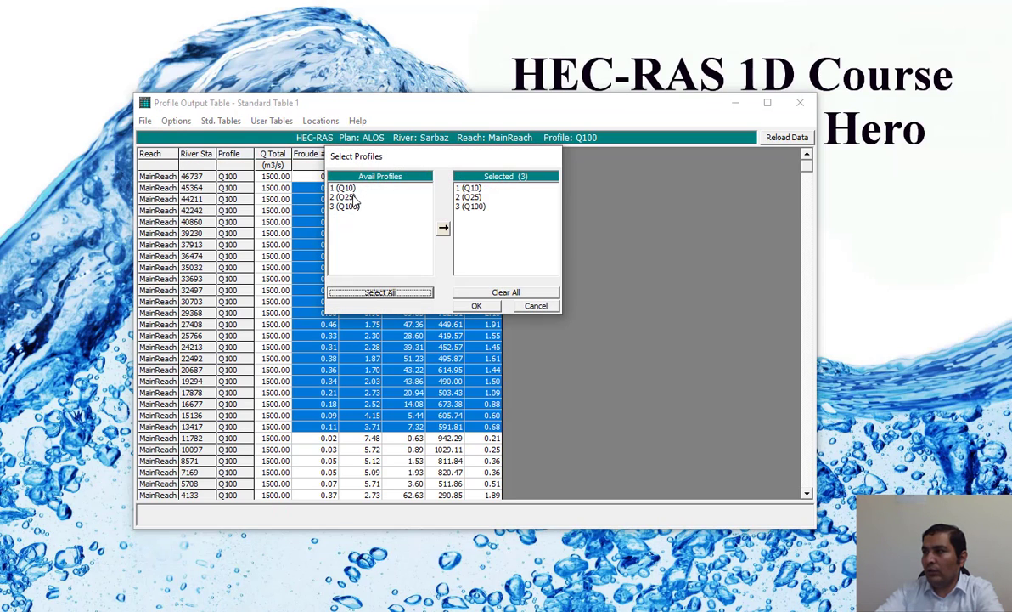
pyautogui.click(476, 305)
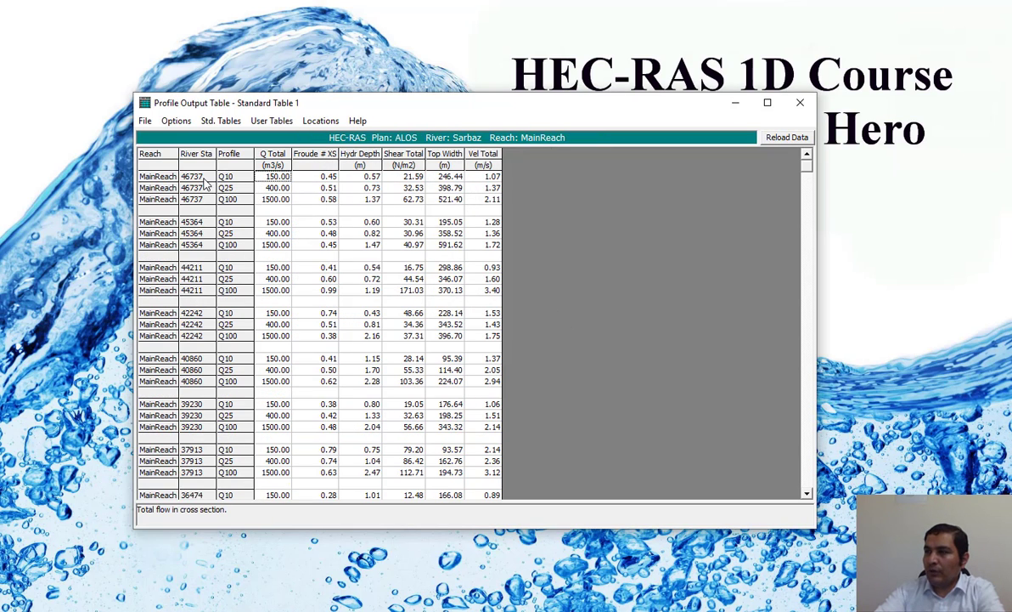
pyautogui.scroll(-2, 811, 202)
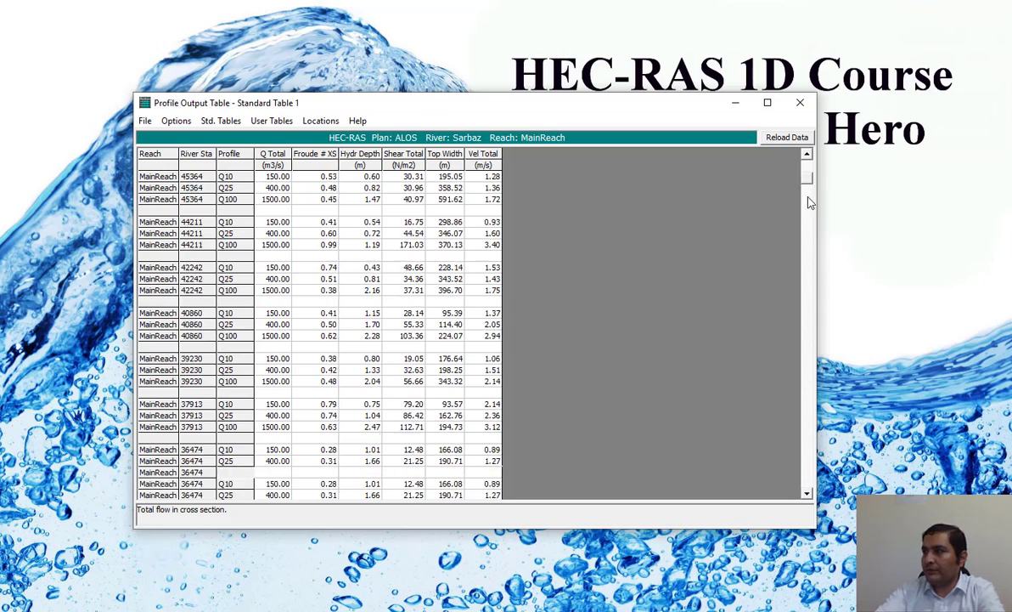
pyautogui.moveTo(809, 198); pyautogui.dragTo(824, 158)
# Step: Copy the output table with data and headings to the clipboard and create a blank workbook in Excel
pyautogui.click(146, 121)
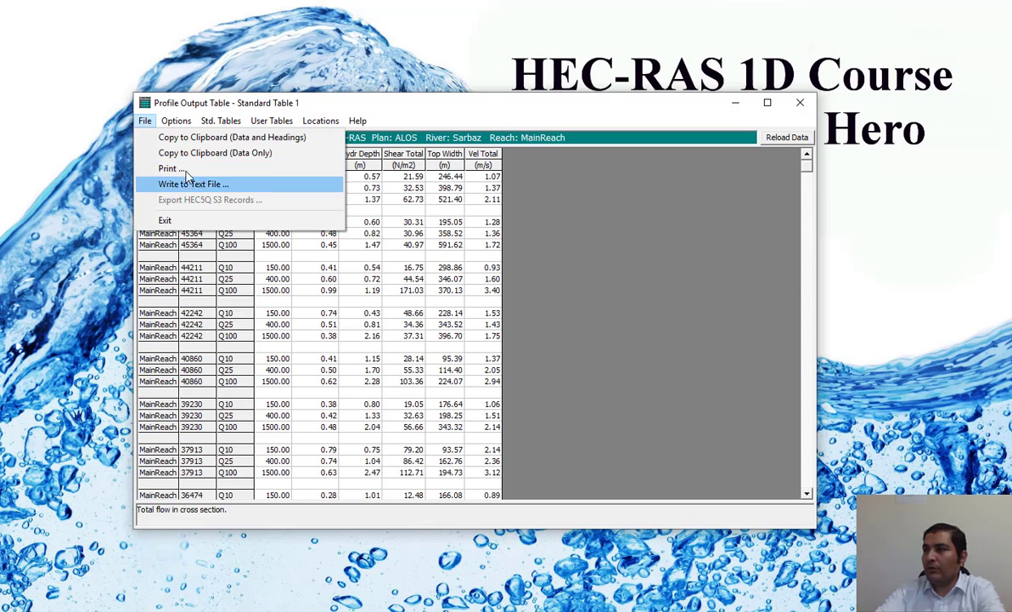
pyautogui.click(205, 141)
pyautogui.press('super')
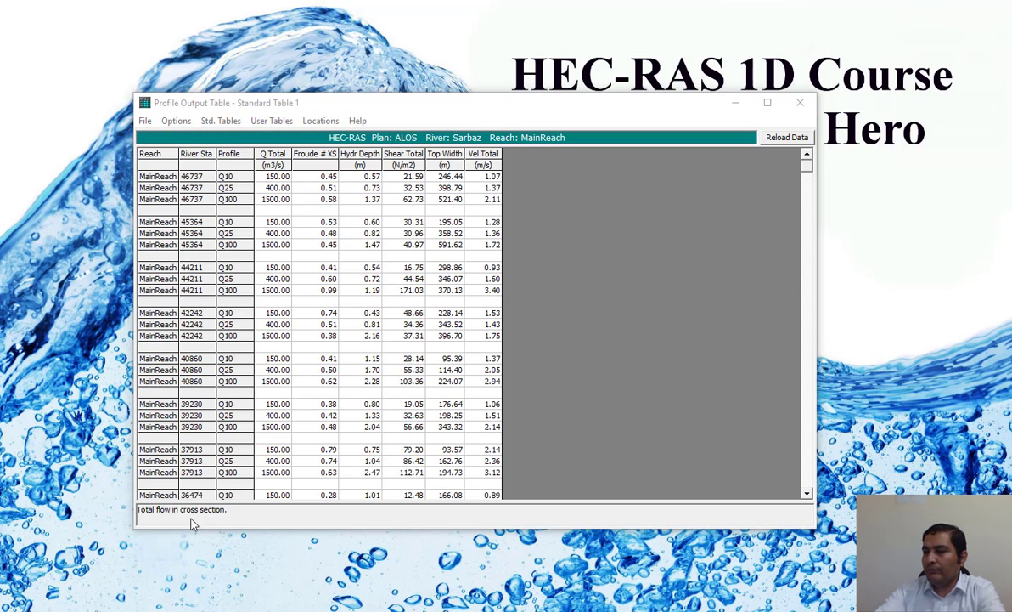
pyautogui.scroll(-3, 343, 348)
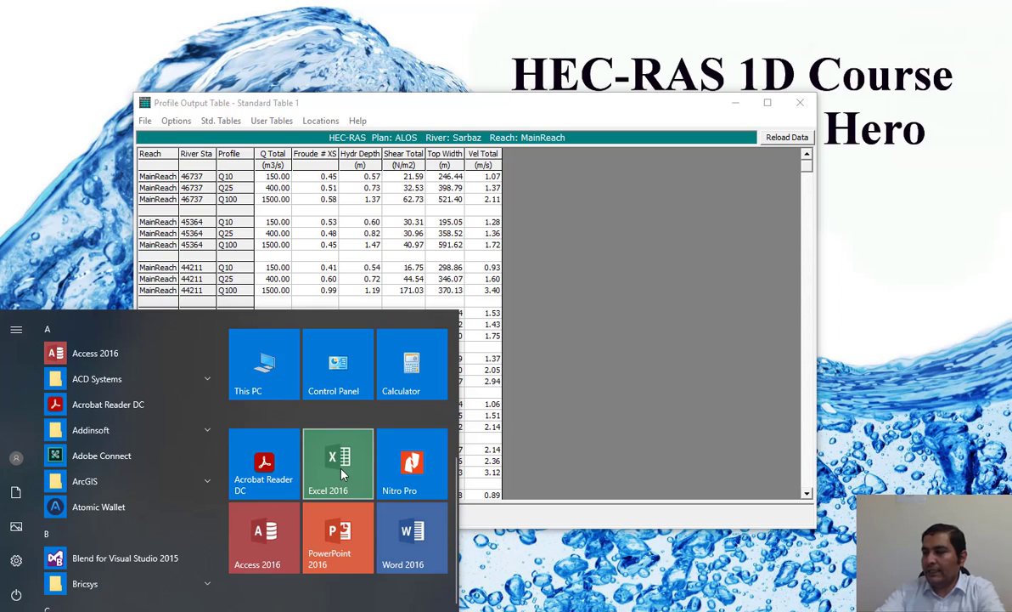
pyautogui.click(513, 391)
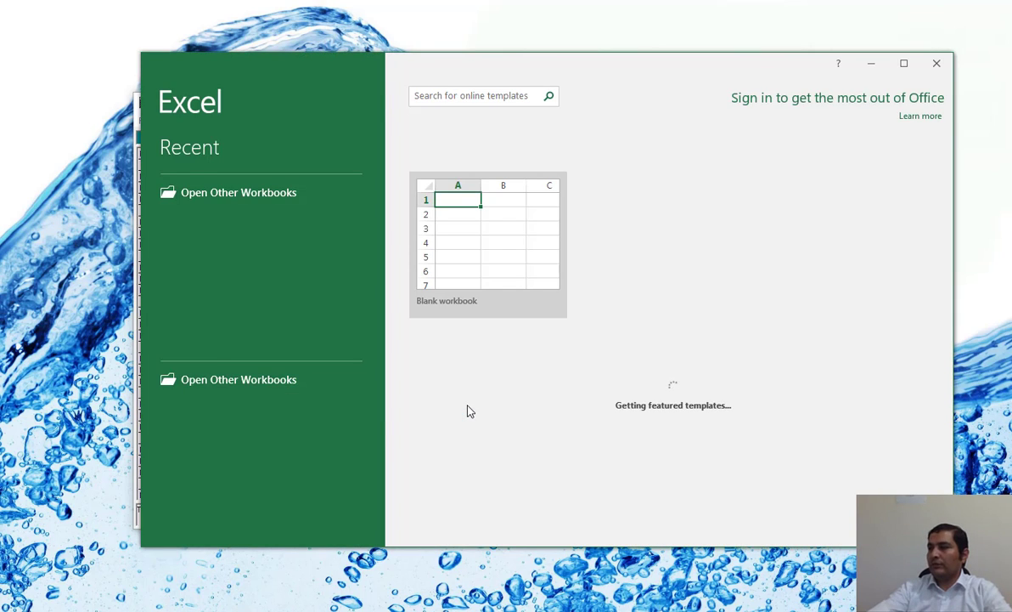
pyautogui.click(510, 240)
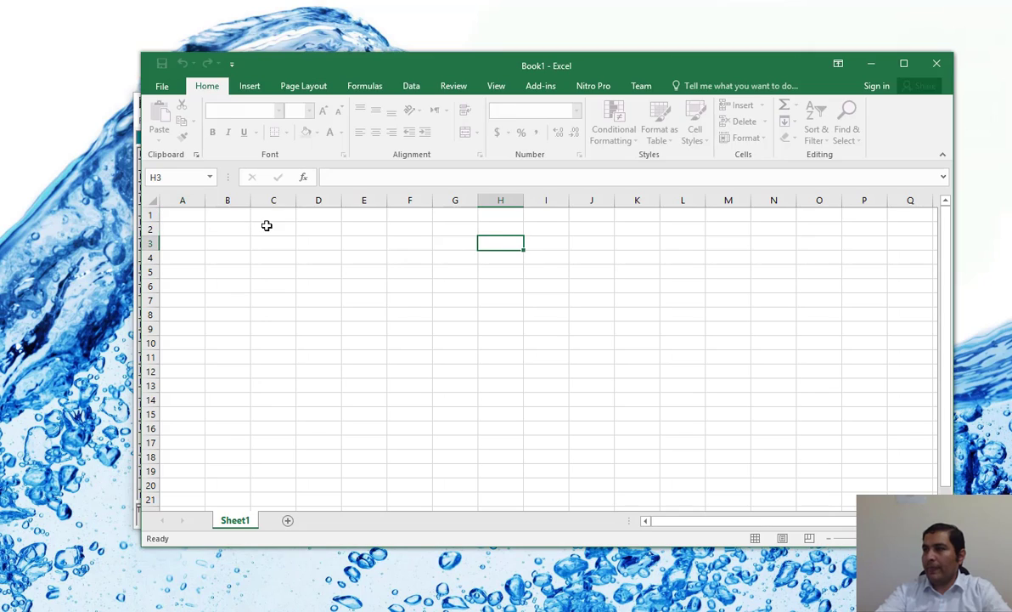
# Step: Paste the copied table at cell A1 and centre its contents horizontally and vertically
pyautogui.click(189, 212)
pyautogui.rightClick(190, 212)
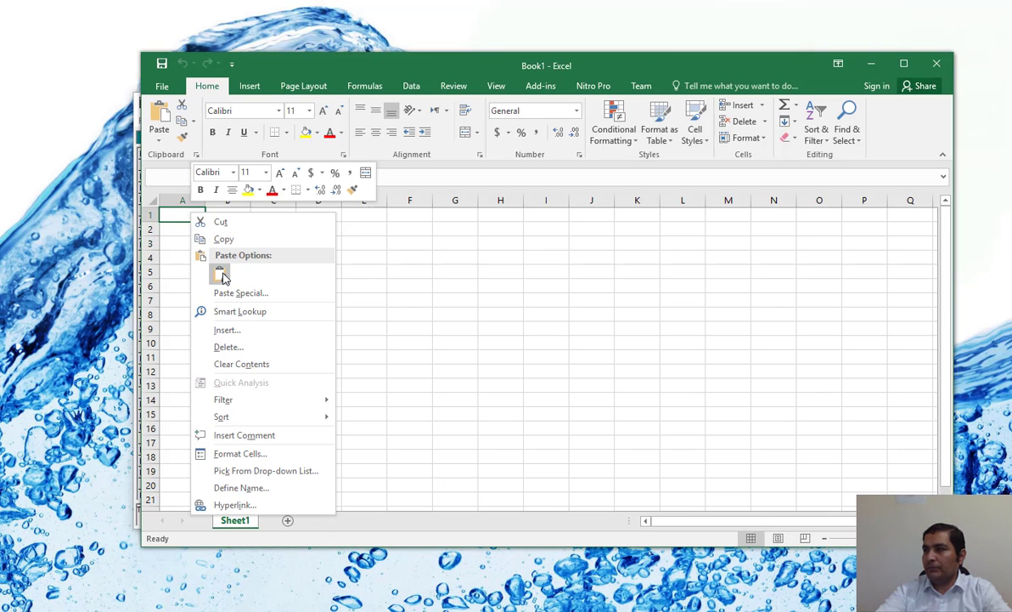
pyautogui.click(220, 274)
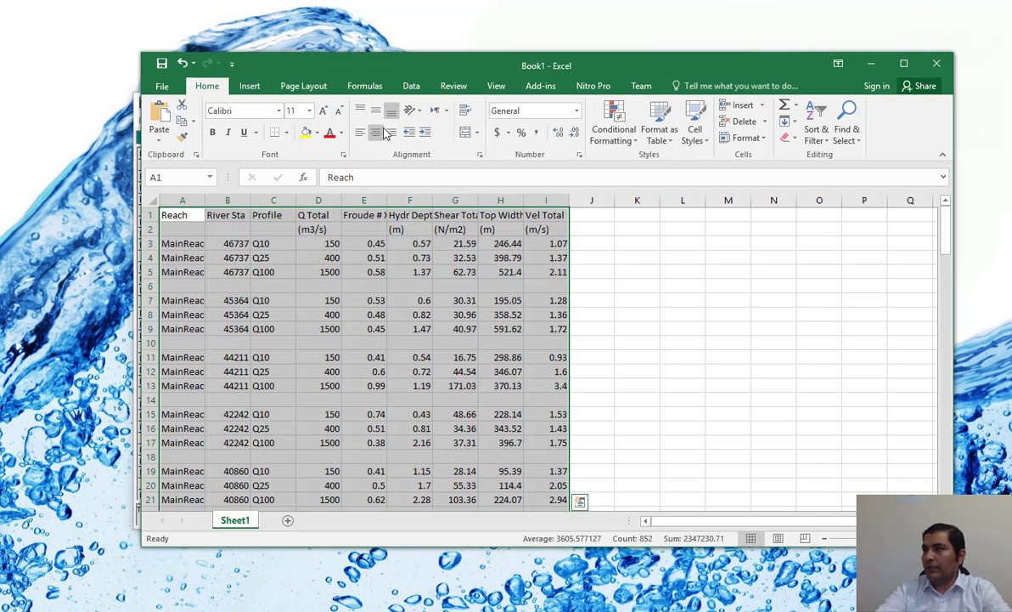
pyautogui.click(382, 133)
pyautogui.click(382, 110)
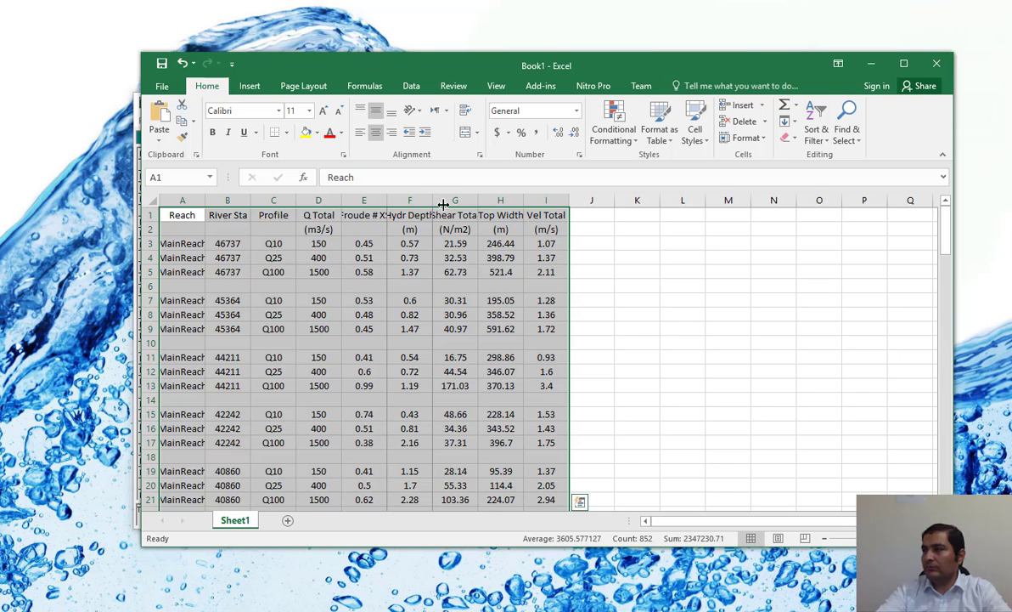
# Step: Autofit the widths of the columns from Q Total to Vel Total so their headings fit
pyautogui.moveTo(443, 205); pyautogui.dragTo(451, 204)
pyautogui.click(644, 288)
pyautogui.moveTo(540, 203); pyautogui.dragTo(301, 202)
pyautogui.click(434, 202)
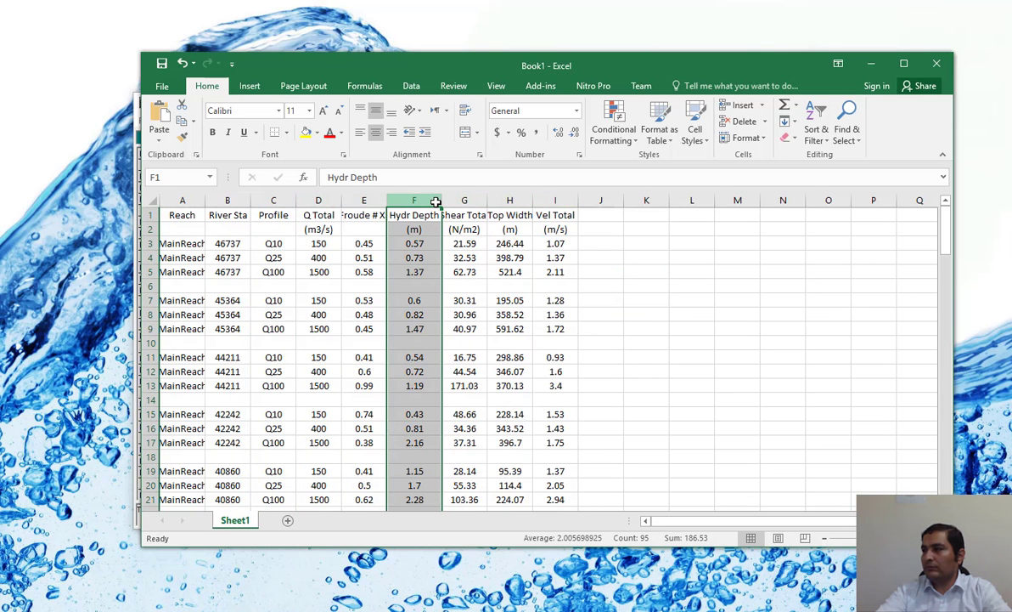
pyautogui.moveTo(544, 201); pyautogui.dragTo(327, 201)
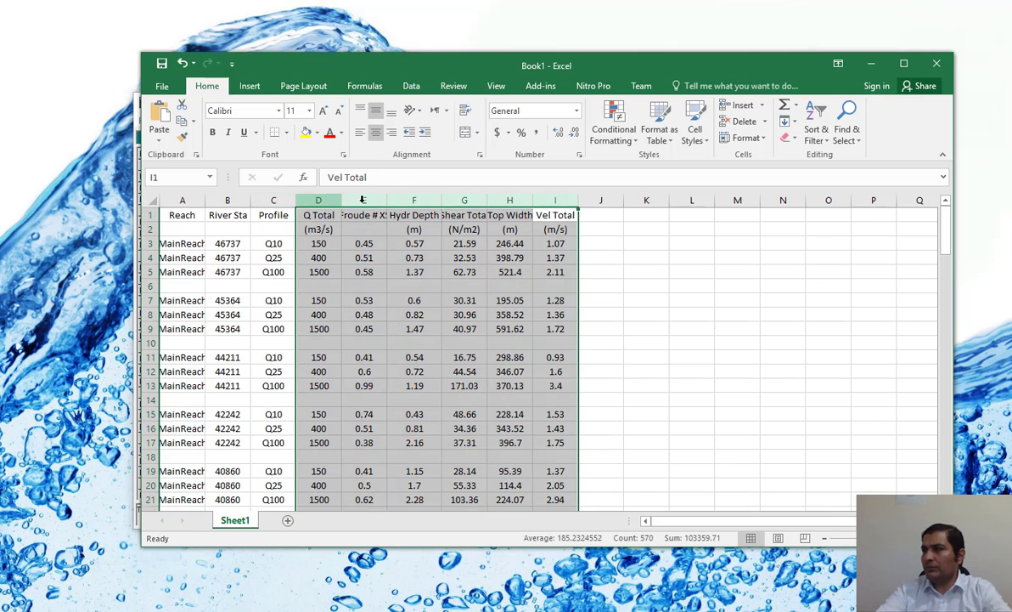
pyautogui.doubleClick(442, 201)
pyautogui.click(470, 272)
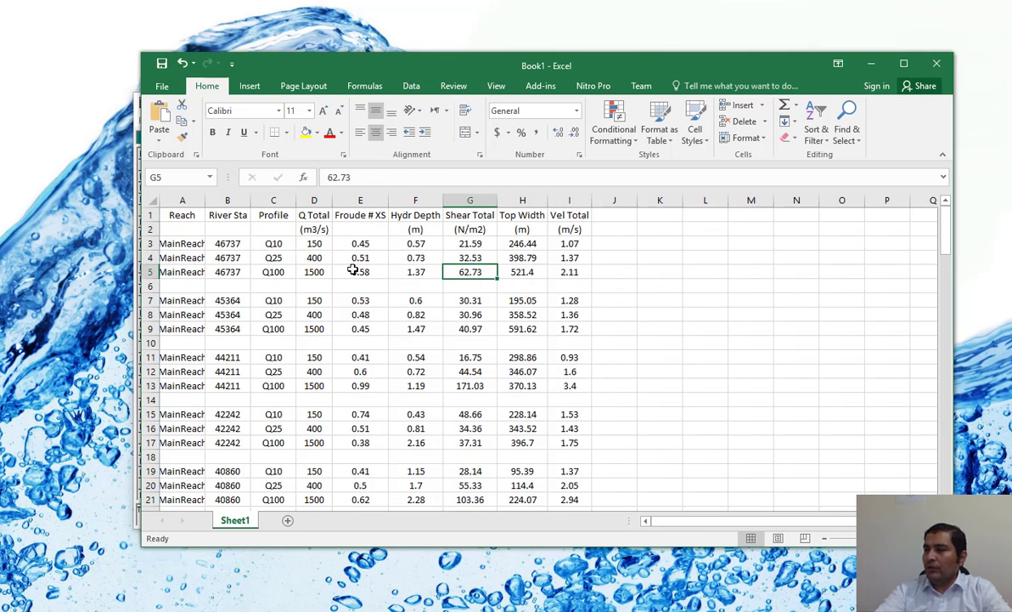
# Step: Delete the Reach column from the worksheet
pyautogui.click(187, 199)
pyautogui.rightClick(187, 199)
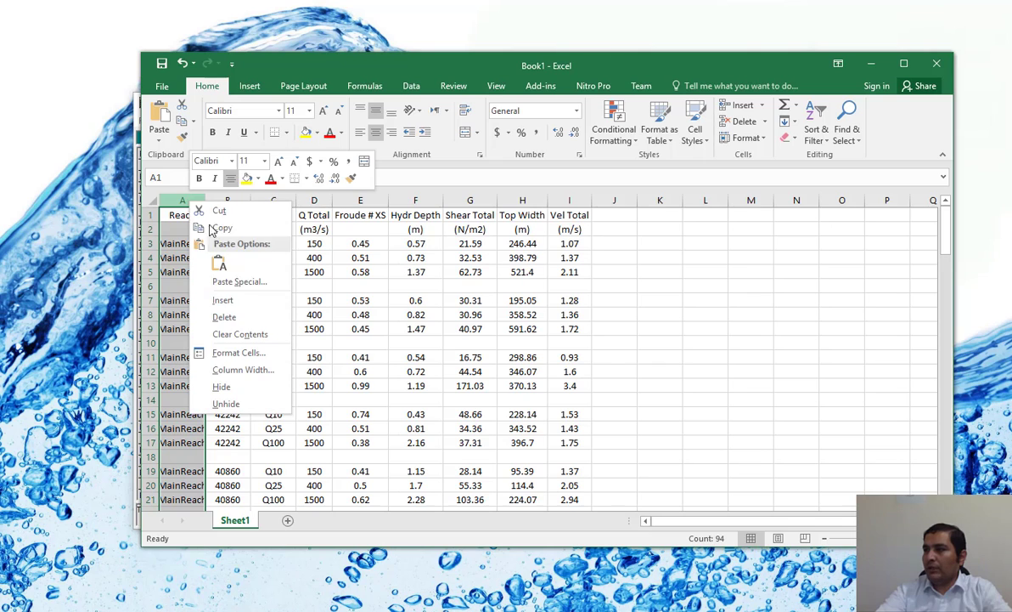
pyautogui.click(223, 317)
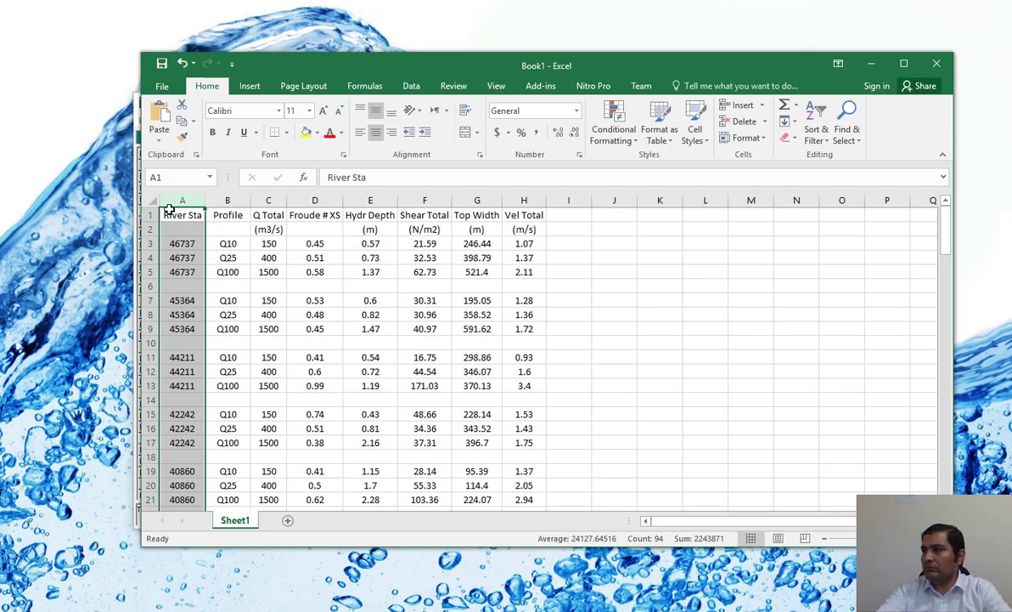
# Step: Apply all borders to the whole results table, cells A1 to H125
pyautogui.moveTo(180, 217); pyautogui.dragTo(512, 482)
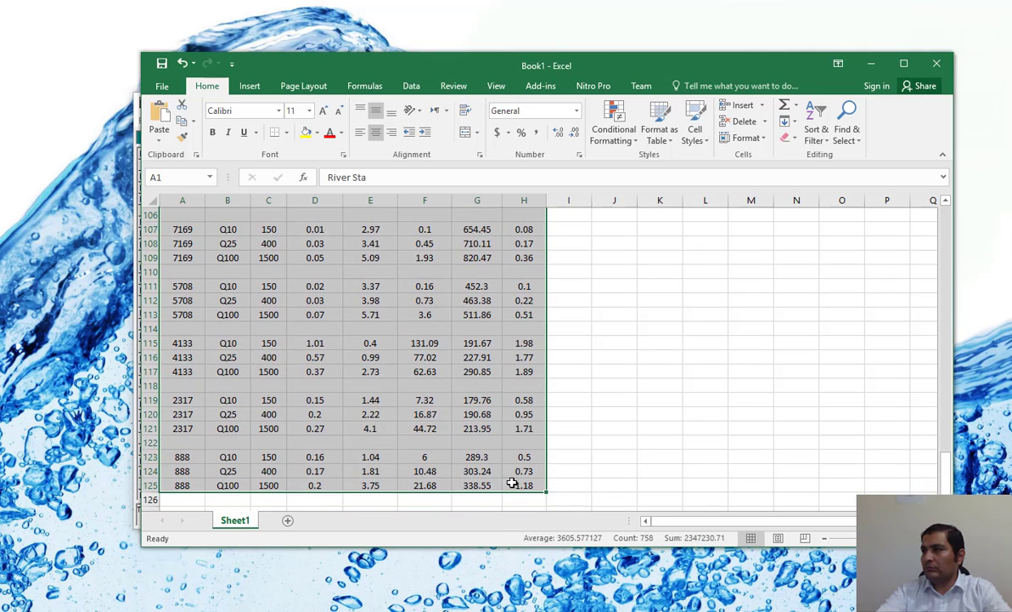
pyautogui.click(286, 133)
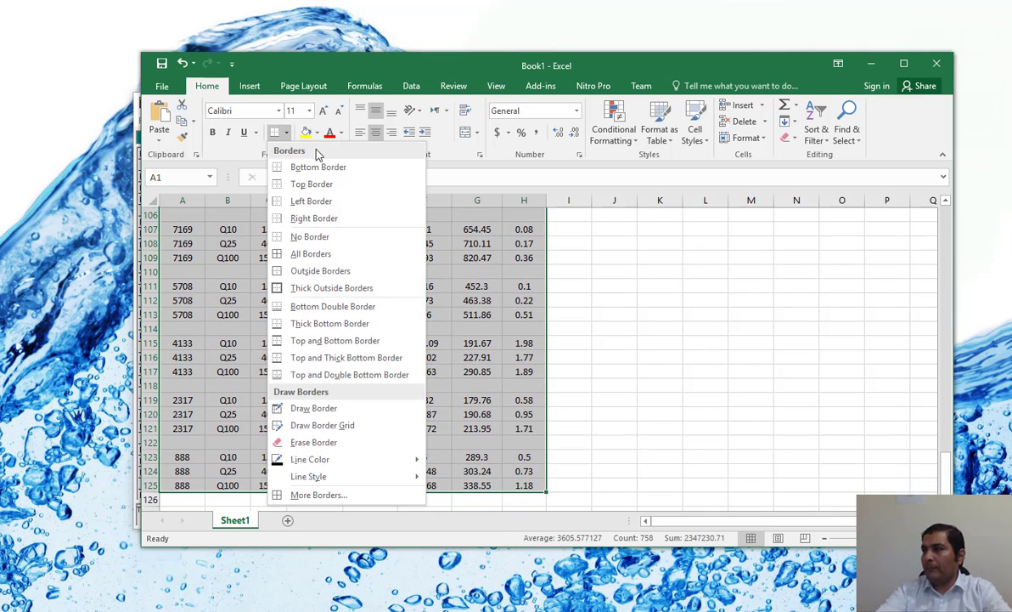
pyautogui.click(311, 253)
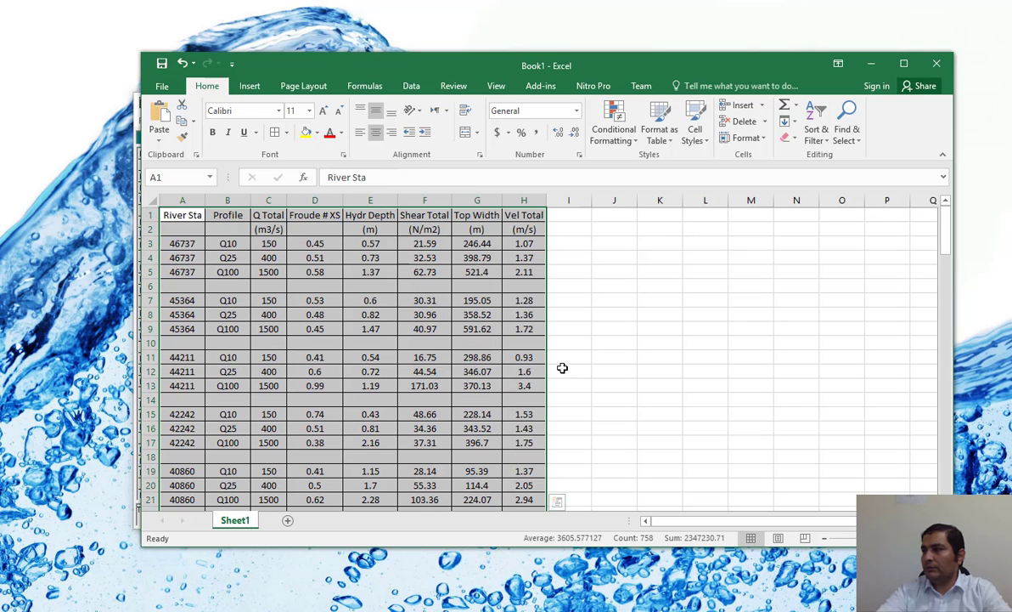
# Step: Copy the bordered results table and switch to a new blank Word document
pyautogui.rightClick(284, 242)
pyautogui.click(316, 270)
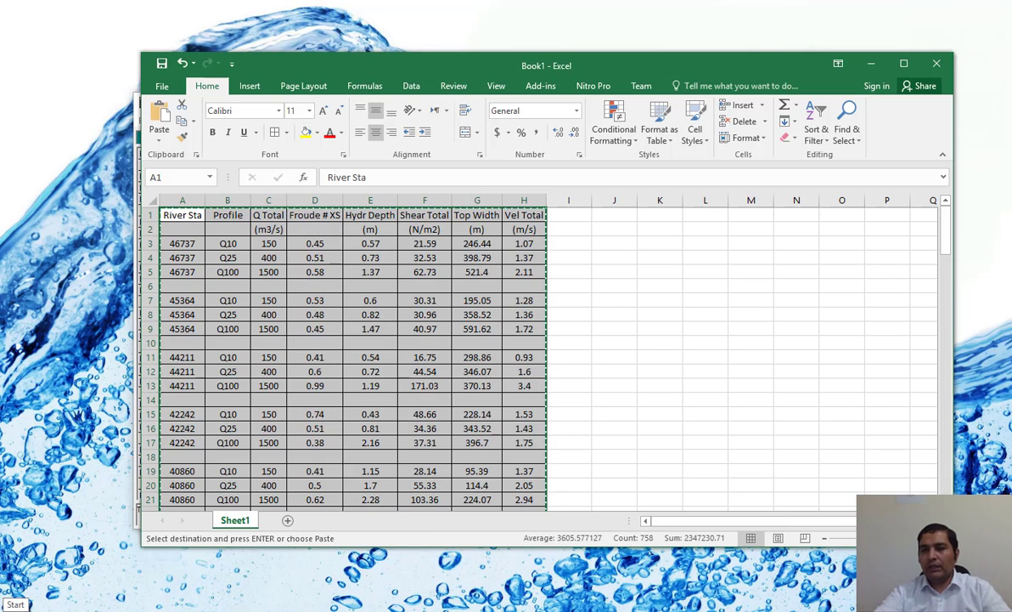
pyautogui.click(13, 603)
pyautogui.scroll(-3, 374, 445)
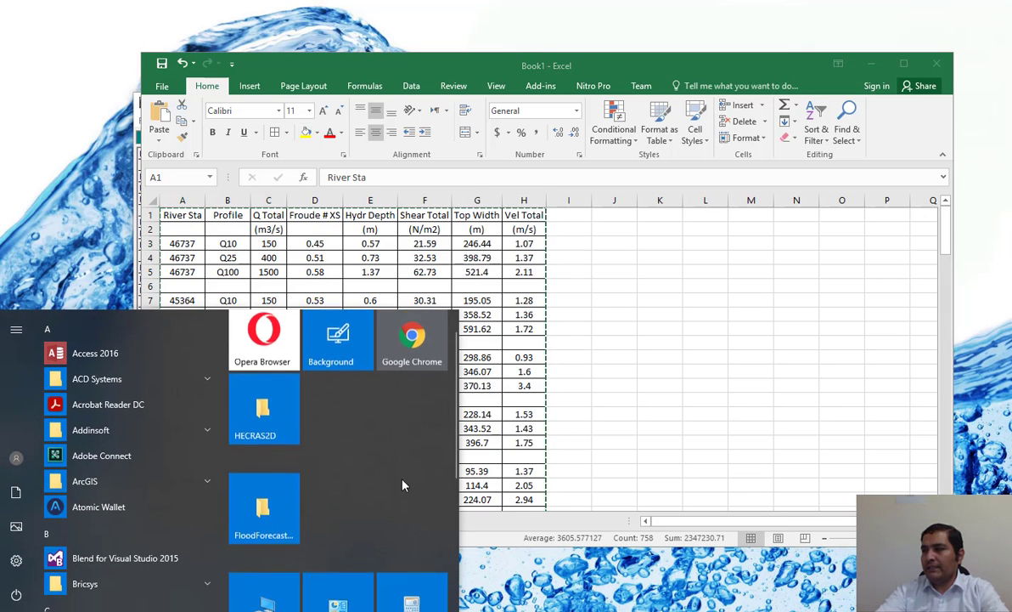
pyautogui.scroll(-2, 413, 528)
pyautogui.click(411, 562)
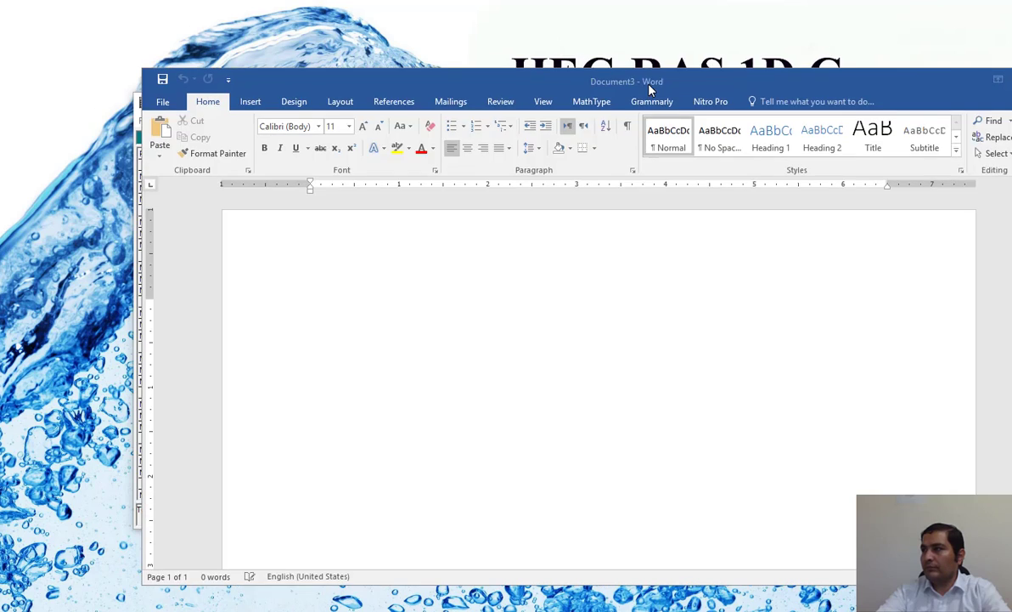
pyautogui.moveTo(649, 86); pyautogui.dragTo(563, 58)
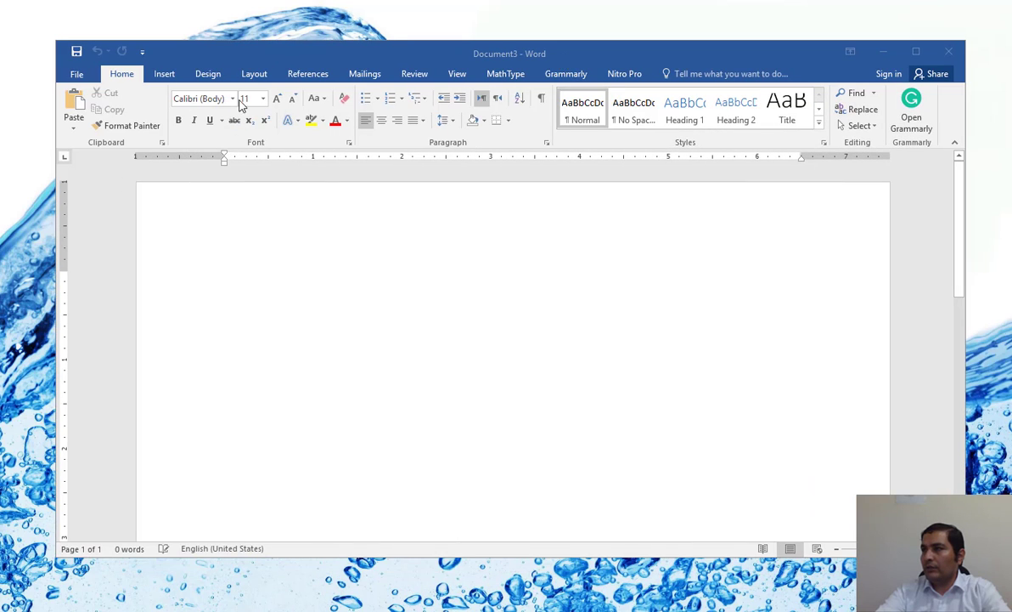
# Step: Paste the copied table into the document with Paste Special as Picture (Enhanced Metafile)
pyautogui.click(74, 129)
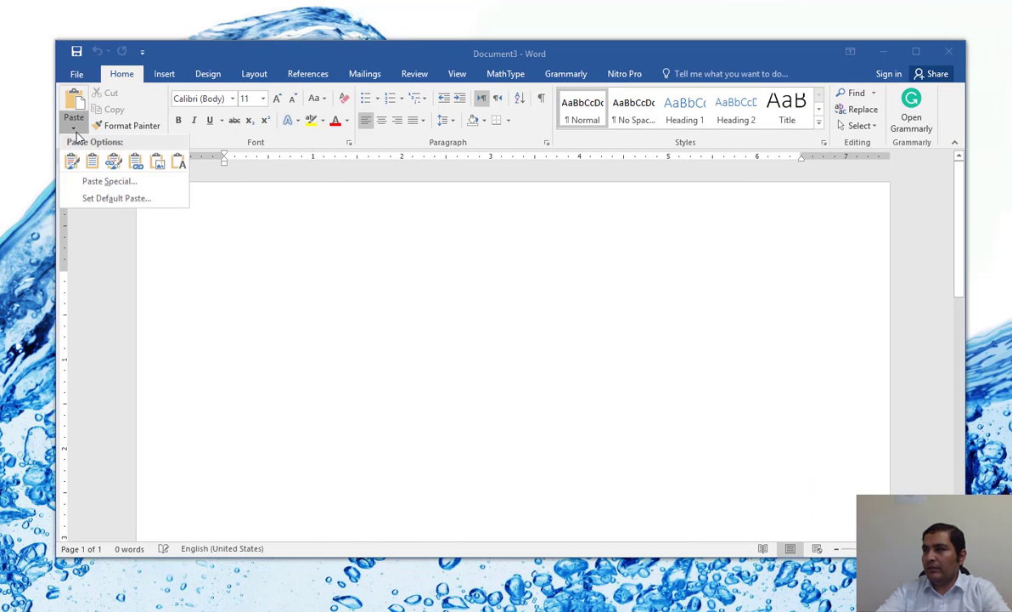
pyautogui.click(104, 182)
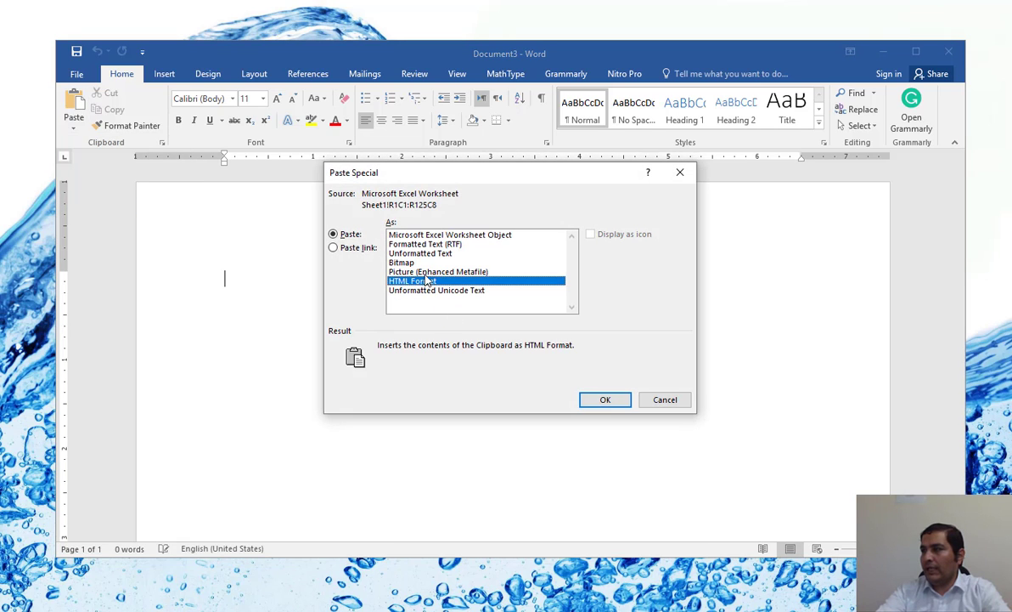
pyautogui.click(466, 273)
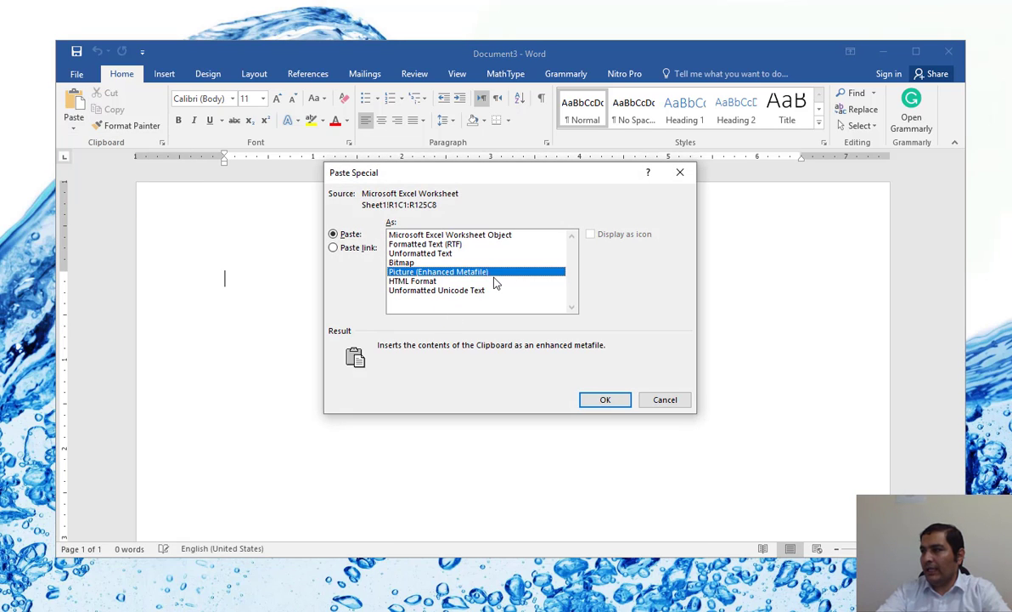
pyautogui.click(605, 400)
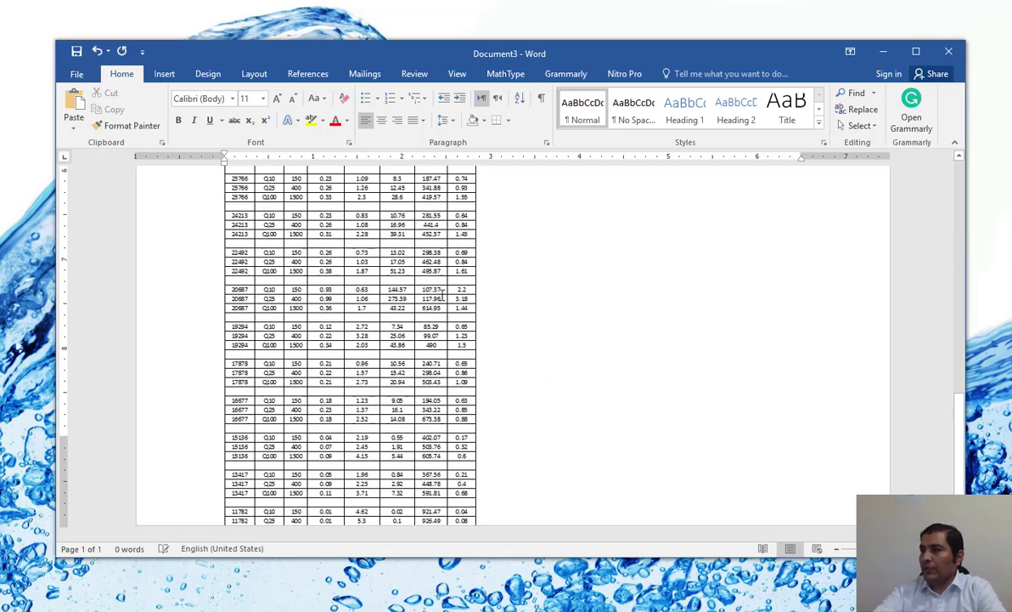
# Step: Shrink the pasted table picture proportionally to about 2.1 inches wide and check it down to its last rows
pyautogui.click(434, 288)
pyautogui.scroll(8, 435, 289)
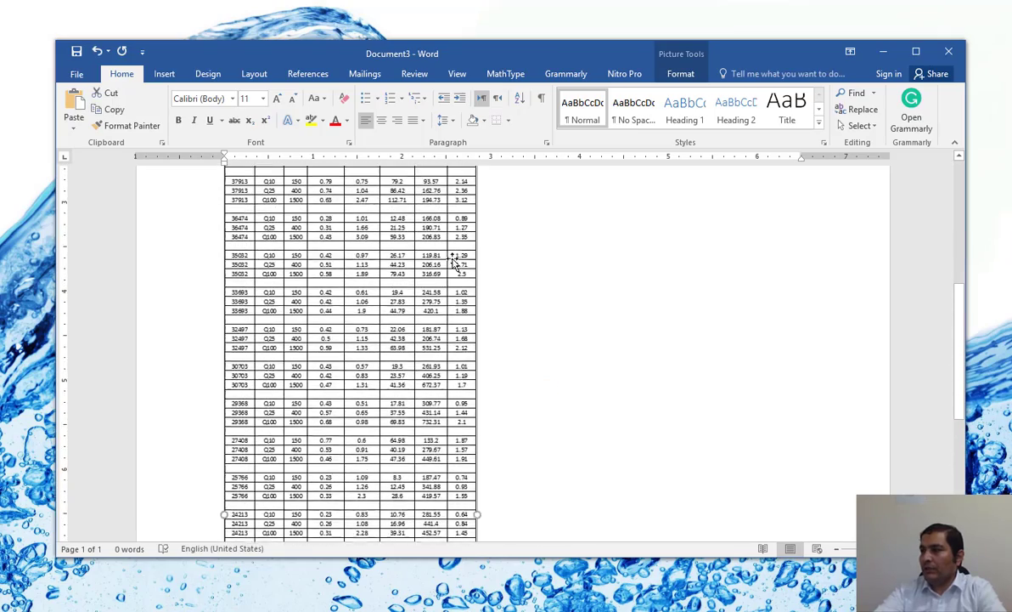
pyautogui.scroll(5, 452, 255)
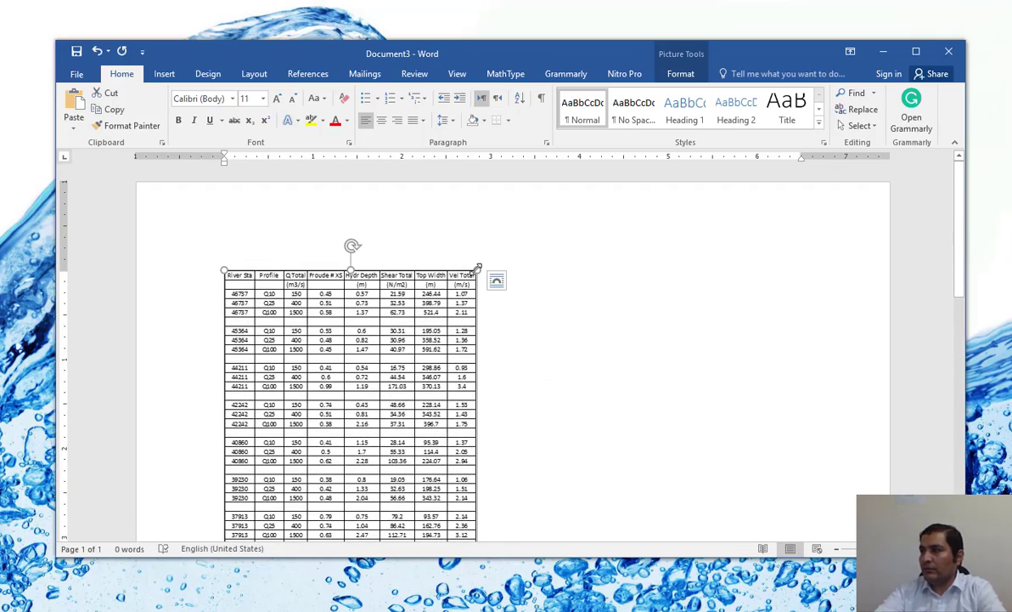
pyautogui.moveTo(409, 328); pyautogui.dragTo(360, 411)
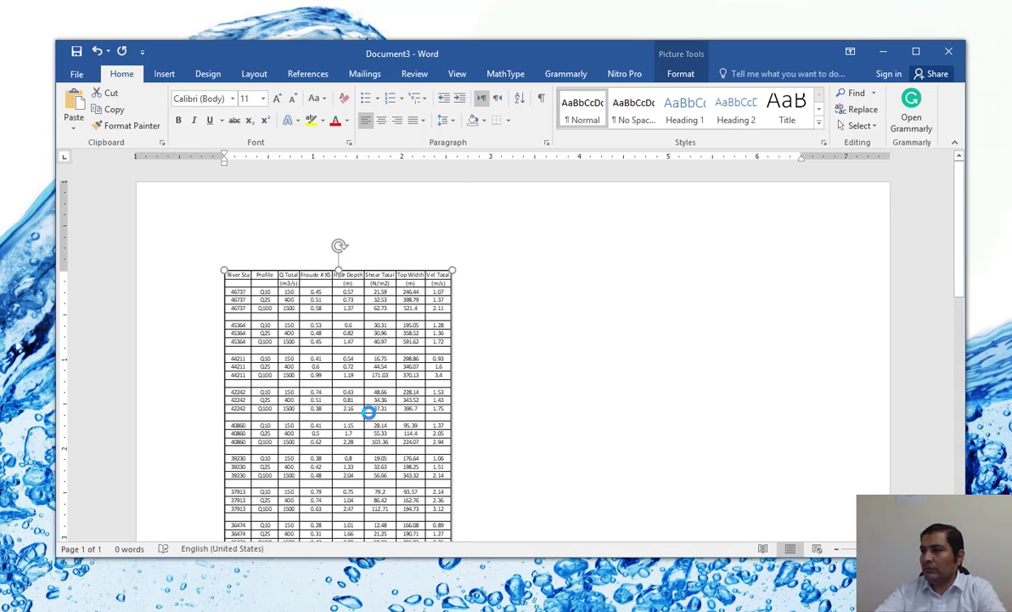
pyautogui.scroll(-2, 372, 365)
pyautogui.scroll(1, 435, 242)
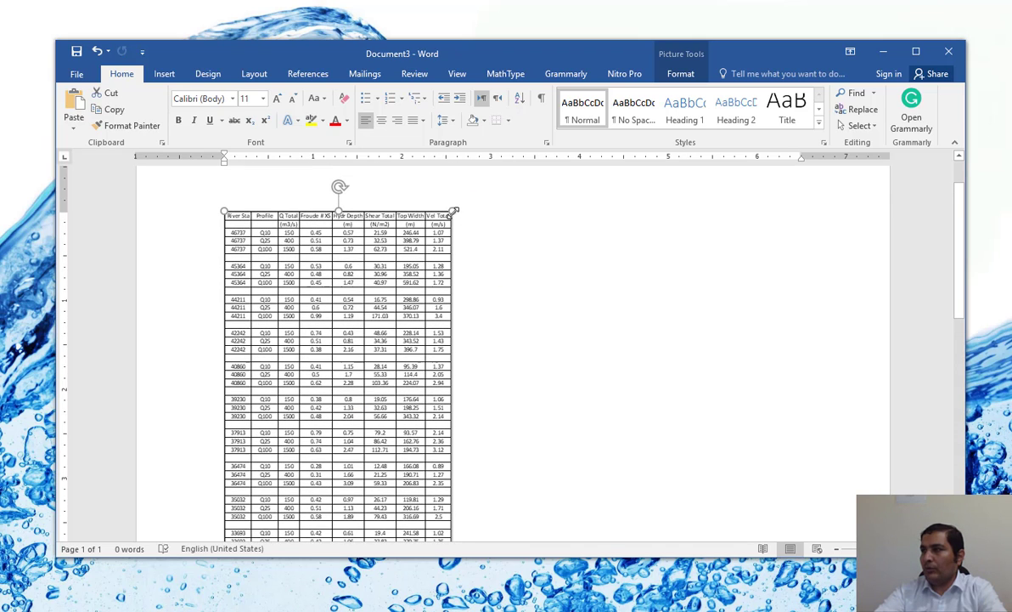
pyautogui.moveTo(357, 324); pyautogui.dragTo(325, 396)
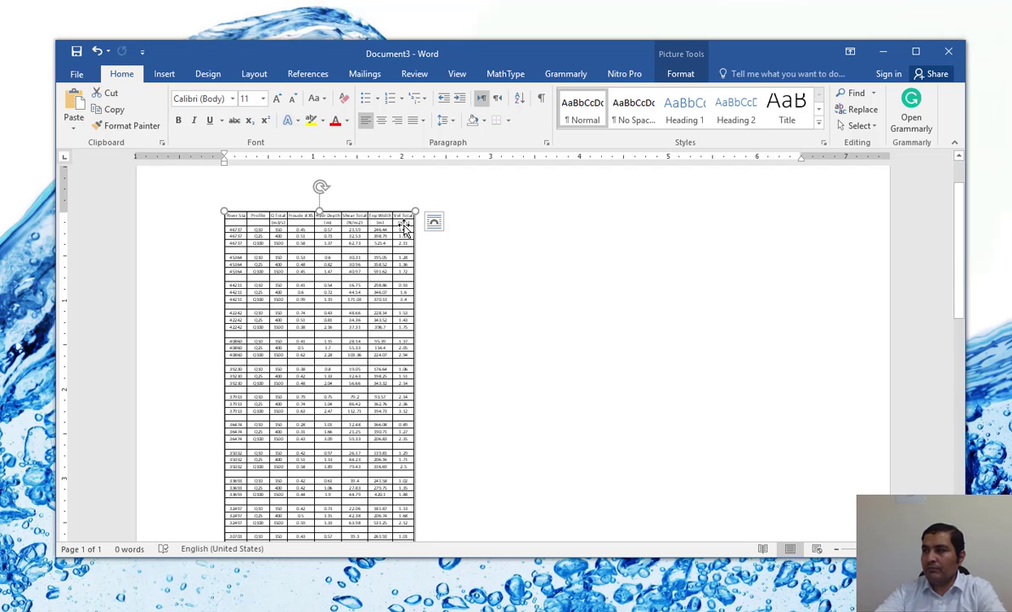
pyautogui.click(509, 306)
pyautogui.scroll(-5, 552, 298)
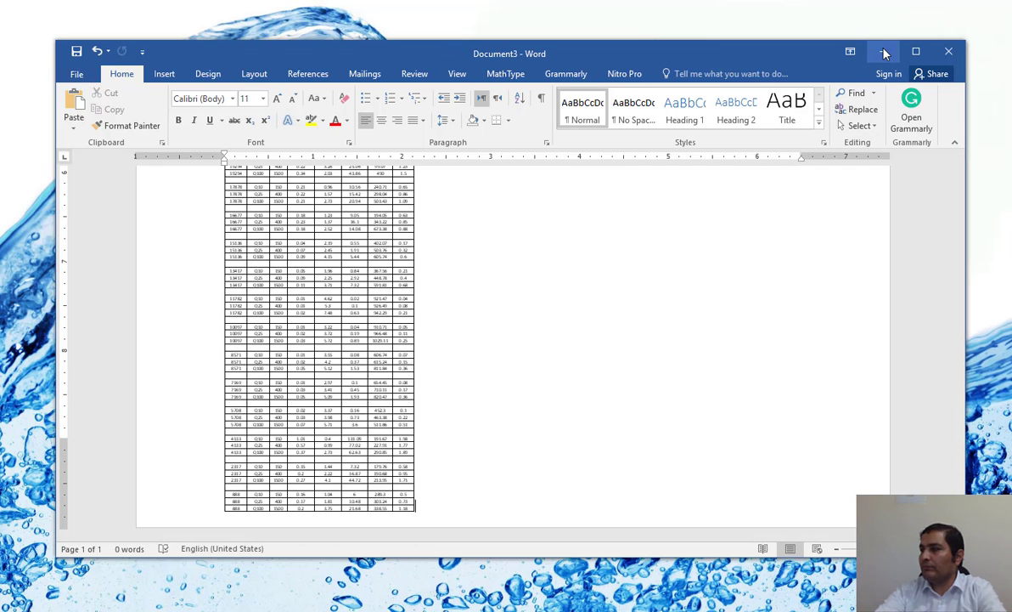
# Step: Minimise the Word document and close the HEC-RAS profile output table
pyautogui.click(884, 54)
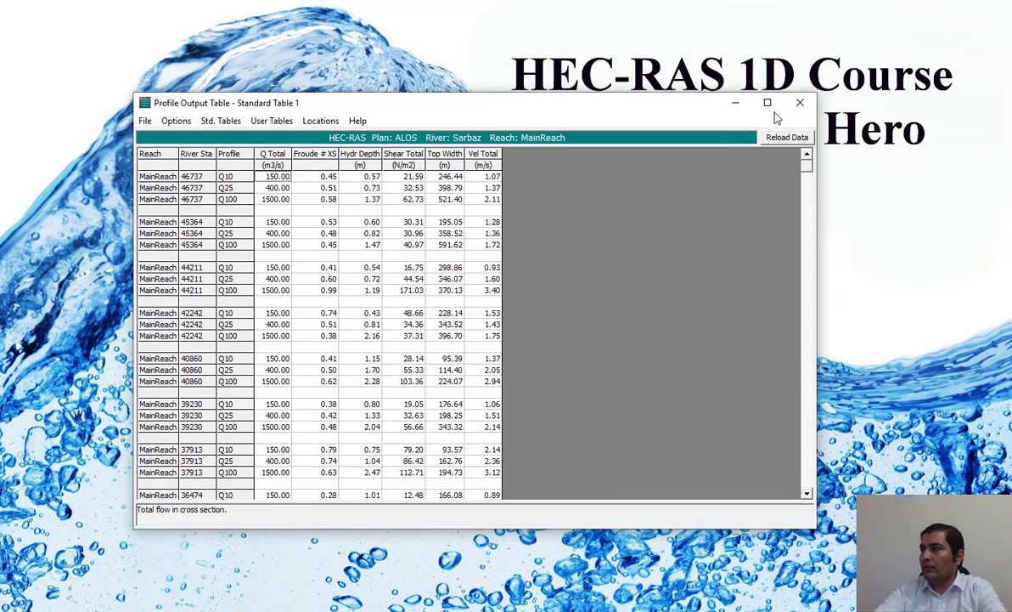
pyautogui.click(800, 103)
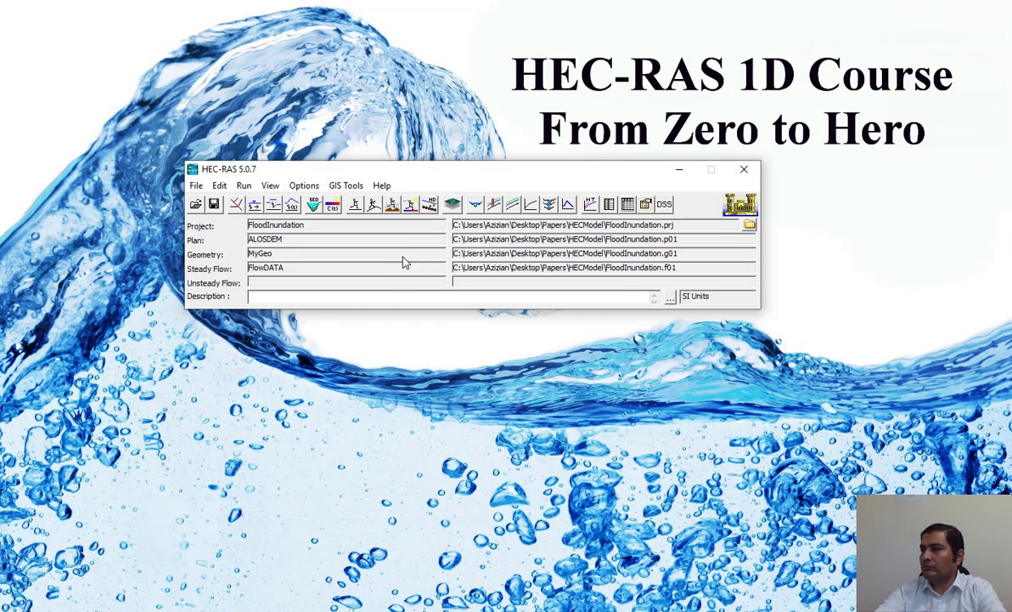